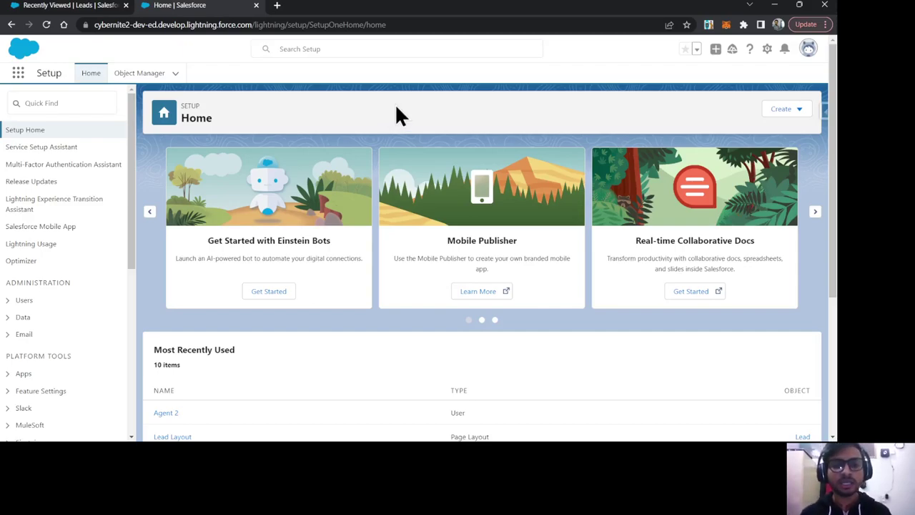
# Step: Find the Lead object in Object Manager by searching for LEAD and open its Fields & Relationships
pyautogui.click(137, 74)
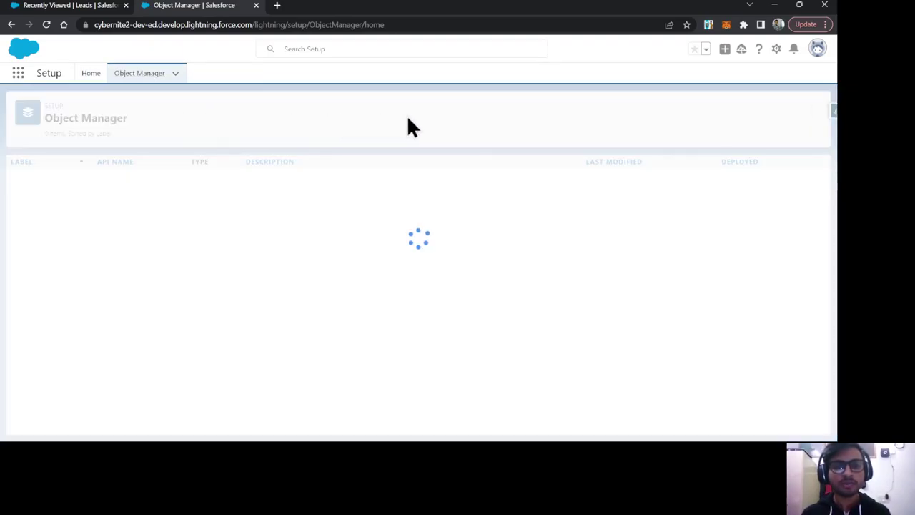
pyautogui.click(604, 109)
pyautogui.write('LEAD')
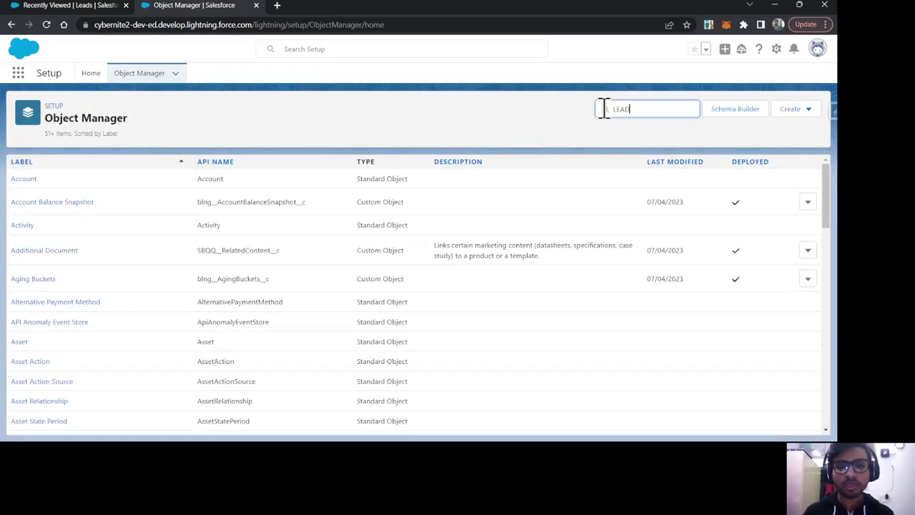
pyautogui.click(27, 179)
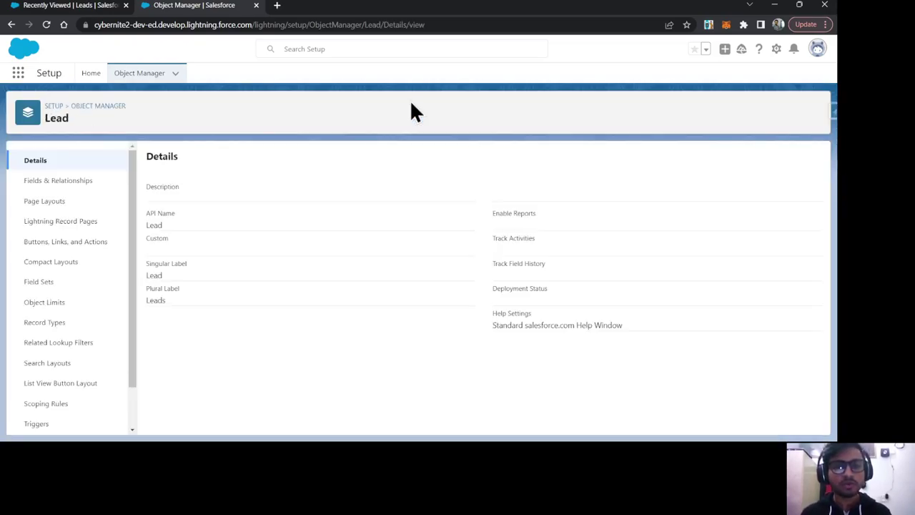
pyautogui.click(54, 182)
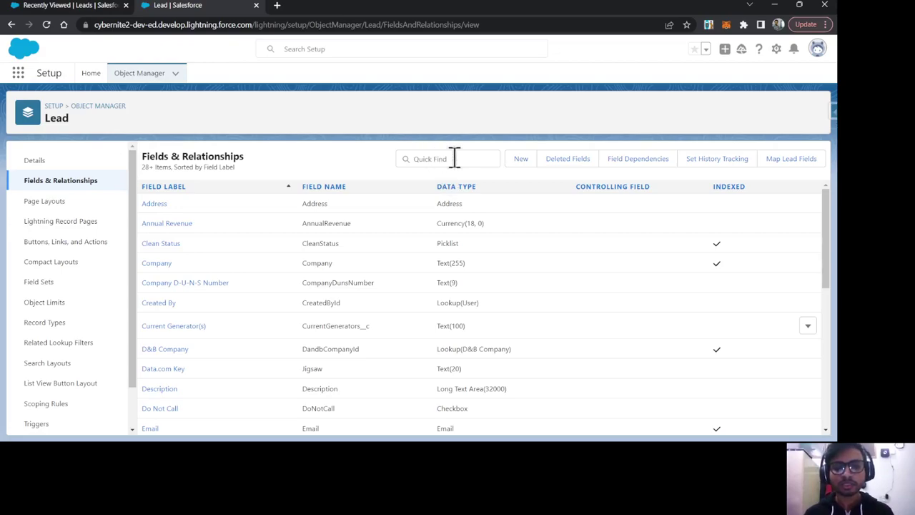
# Step: Start a new custom field on the Lead object with the Auto Number data type
pyautogui.click(520, 160)
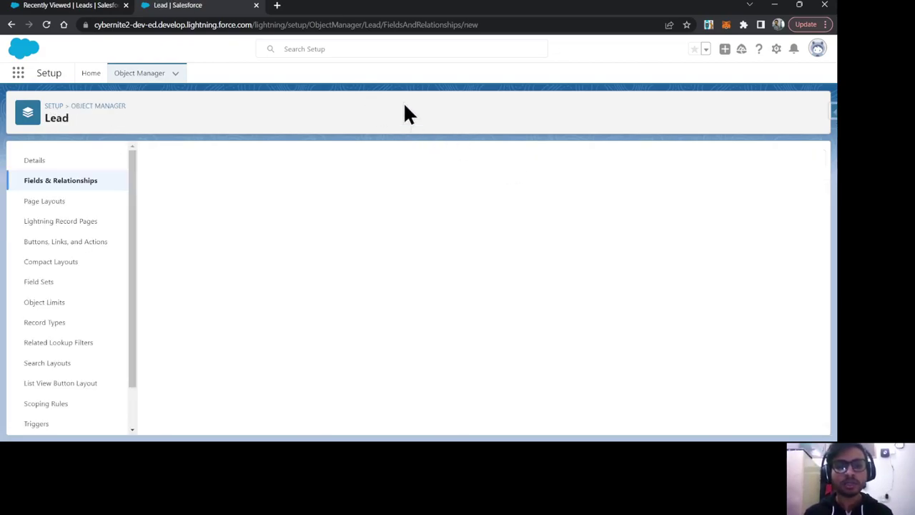
pyautogui.scroll(-3, 342, 284)
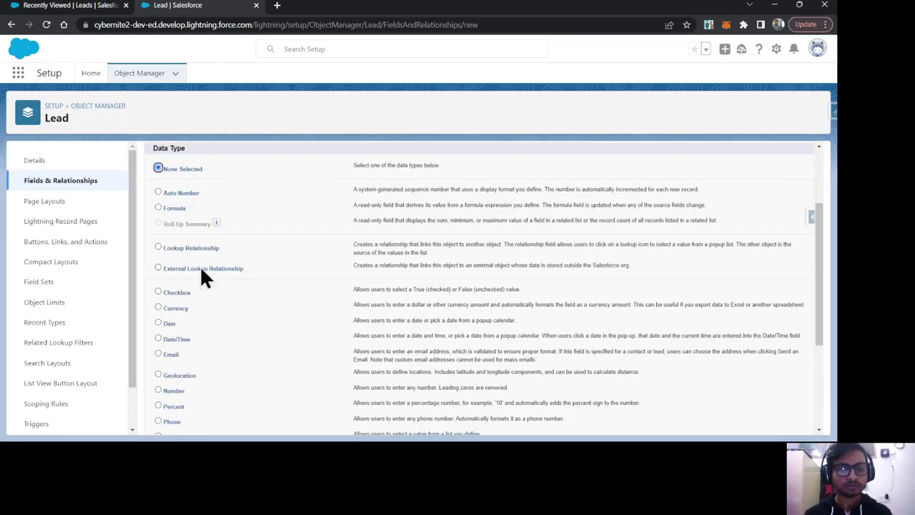
pyautogui.click(170, 196)
pyautogui.scroll(3, 737, 211)
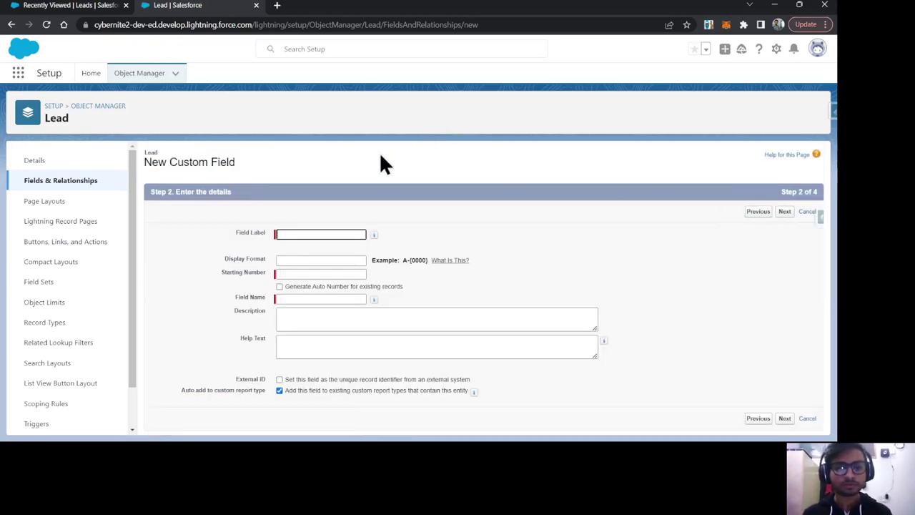
# Step: Label the auto-number field LeadNumber, with display format {0} and starting number 1, and continue to field-level security
pyautogui.write('Lead')
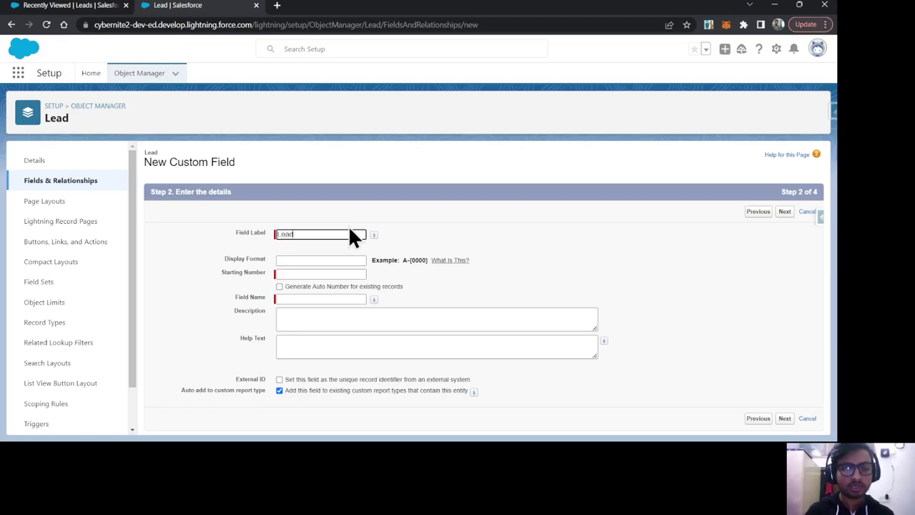
pyautogui.write('Number')
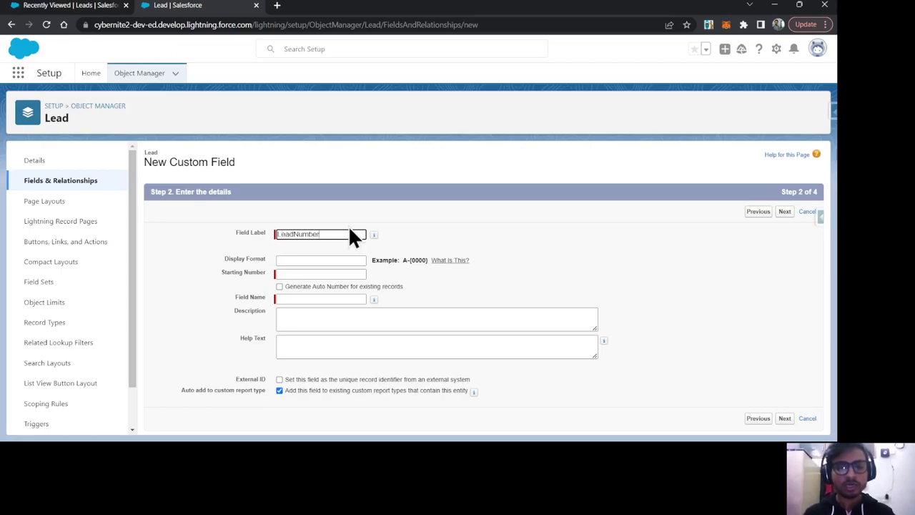
pyautogui.click(544, 253)
pyautogui.click(299, 260)
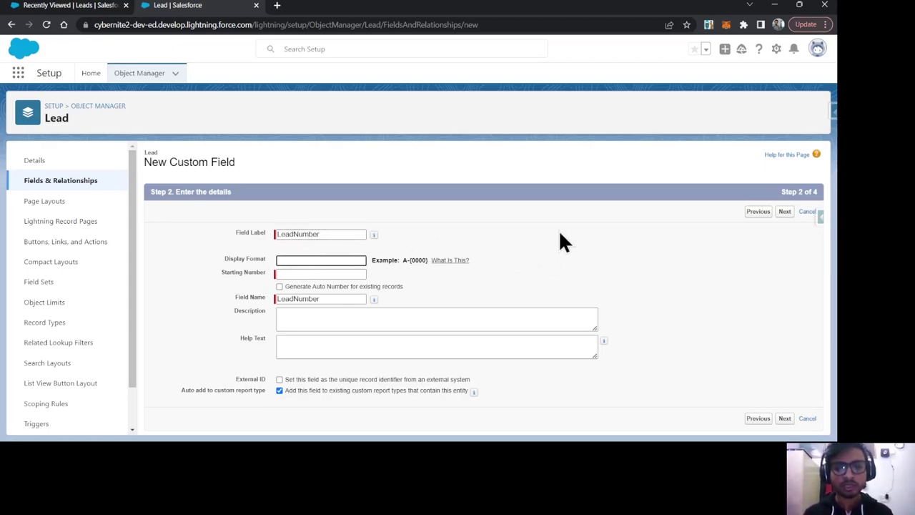
pyautogui.write('{0}')
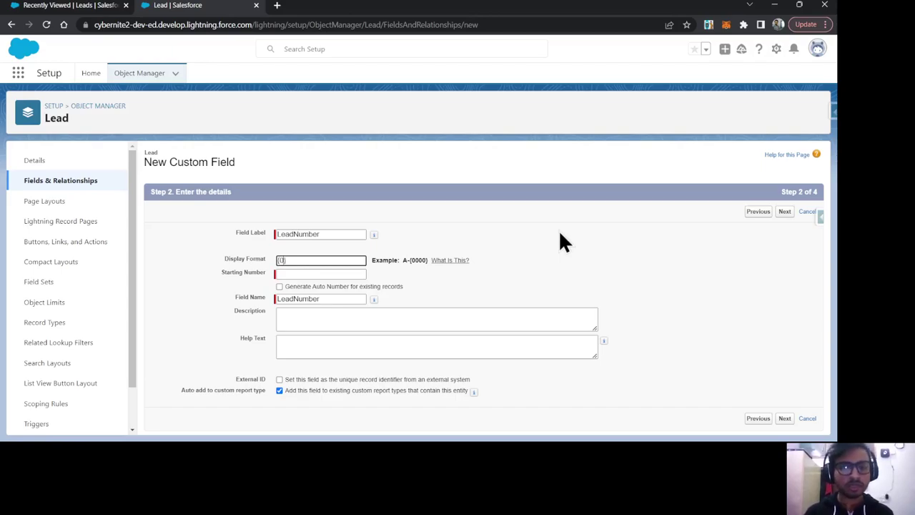
pyautogui.click(307, 274)
pyautogui.write('1')
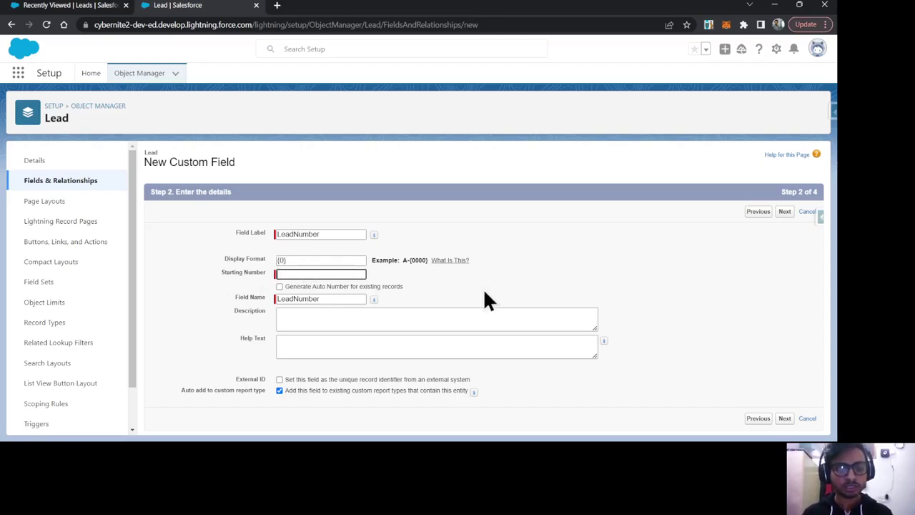
pyautogui.click(785, 419)
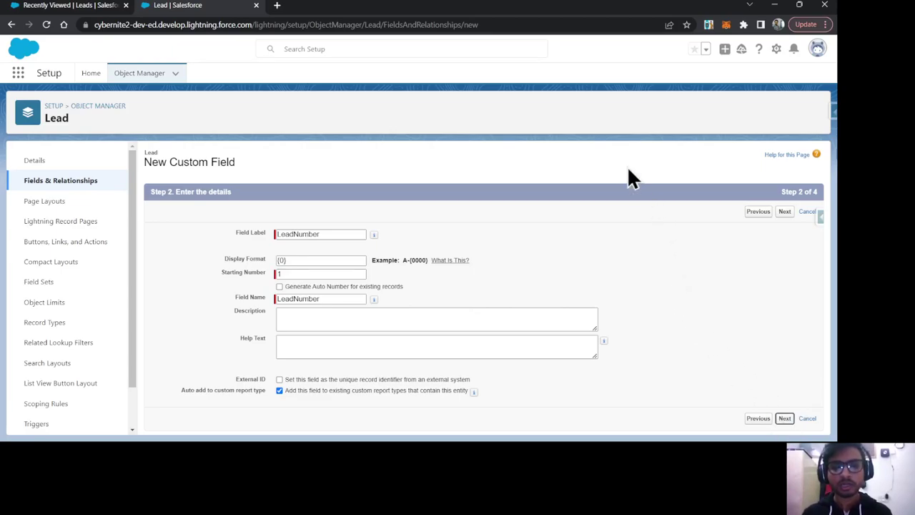
# Step: Make the LeadNumber field visible to all profiles, then save it with all page layouts included and begin another new field
pyautogui.click(621, 303)
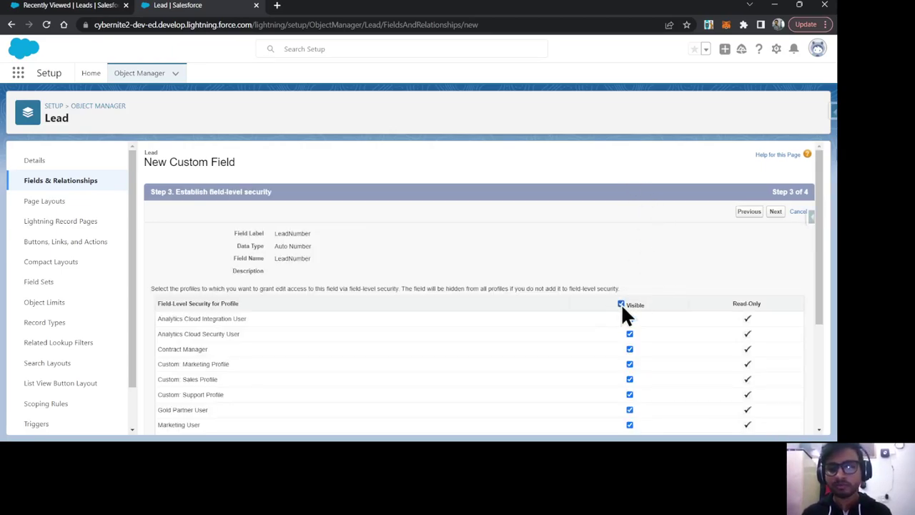
pyautogui.click(775, 213)
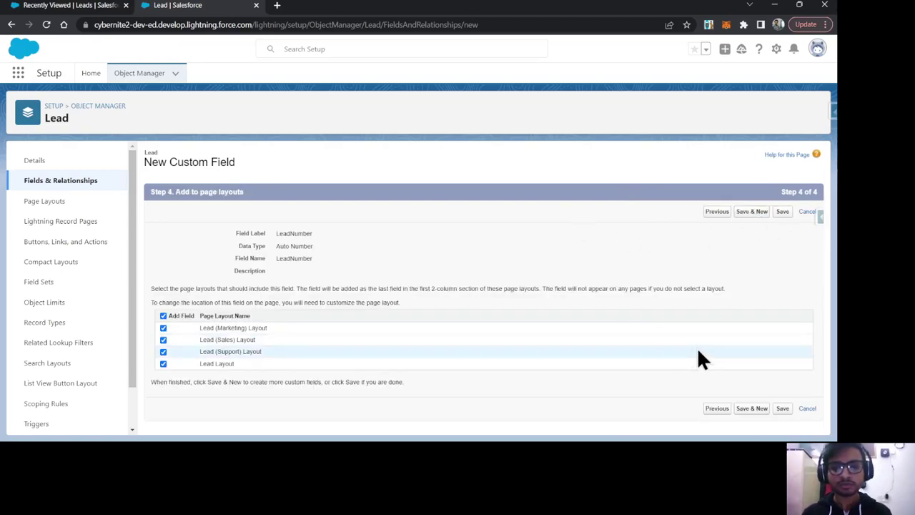
pyautogui.click(751, 214)
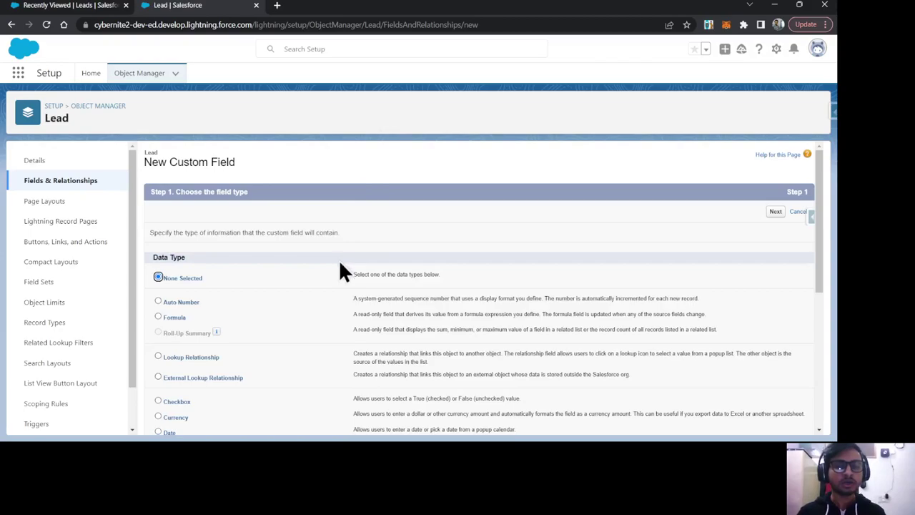
# Step: Choose Formula as the new field's data type and label the field Round Robin
pyautogui.click(159, 316)
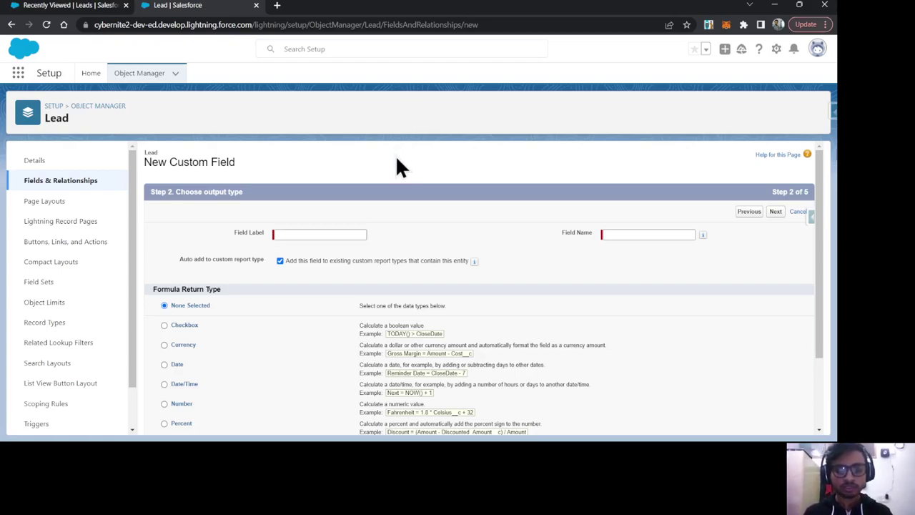
pyautogui.click(300, 232)
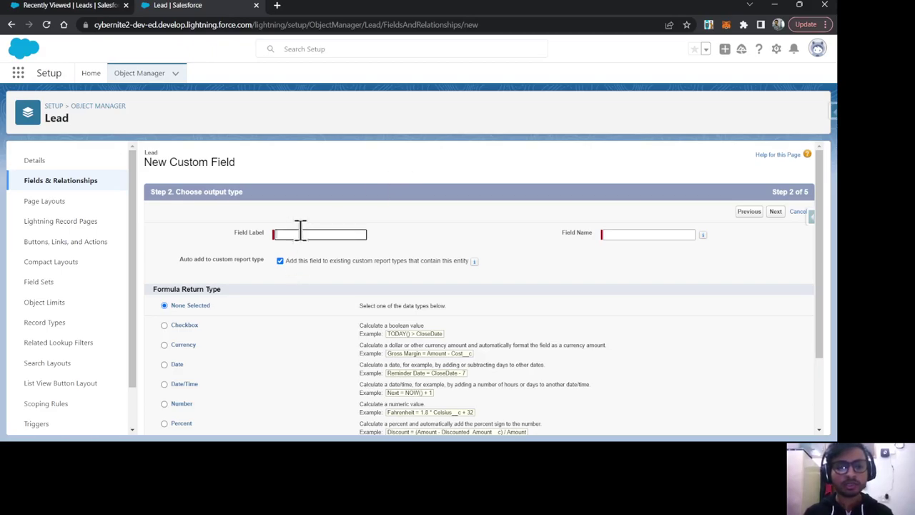
pyautogui.write('Round')
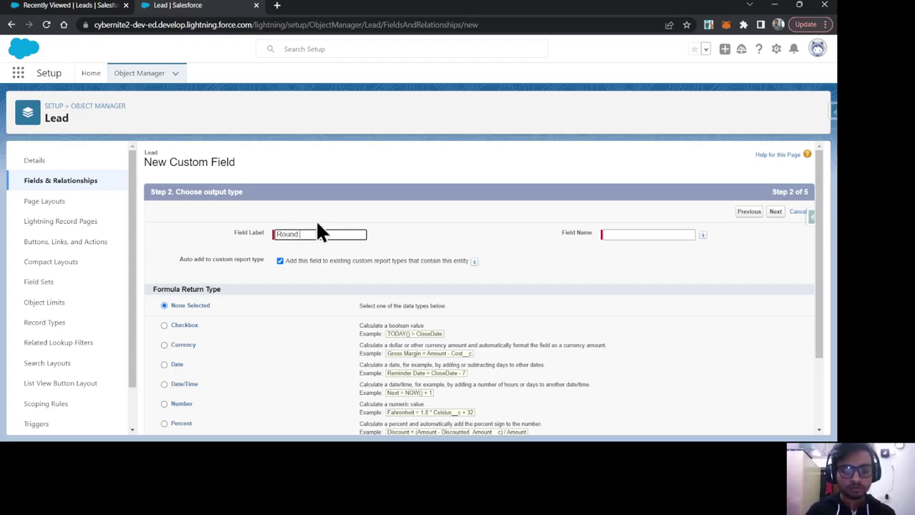
pyautogui.write(' Robin')
pyautogui.click(318, 223)
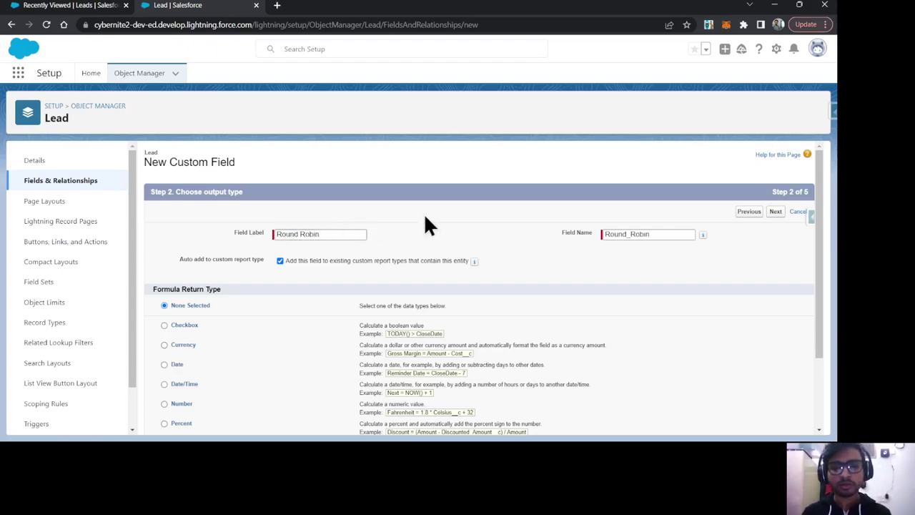
# Step: Set the formula return type to Number with 0 decimal places and continue to the formula entry
pyautogui.scroll(-1, 457, 217)
pyautogui.scroll(-1, 458, 221)
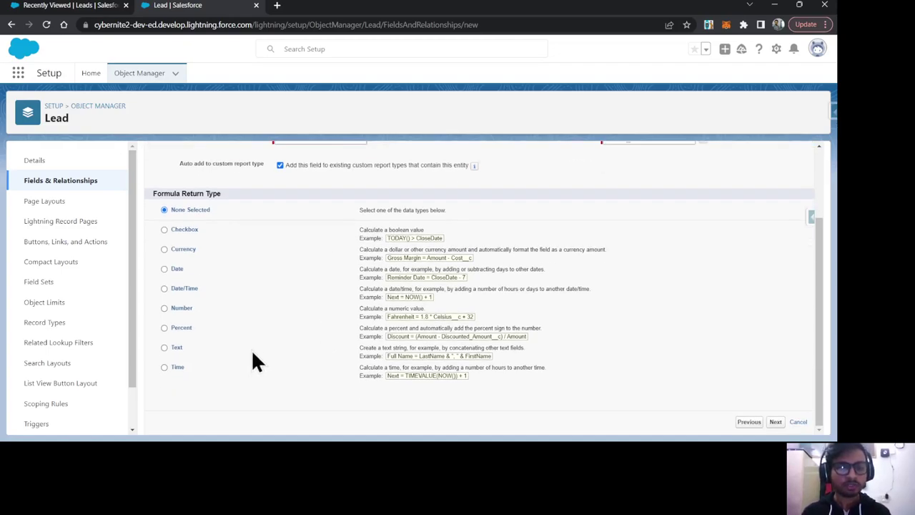
pyautogui.click(165, 309)
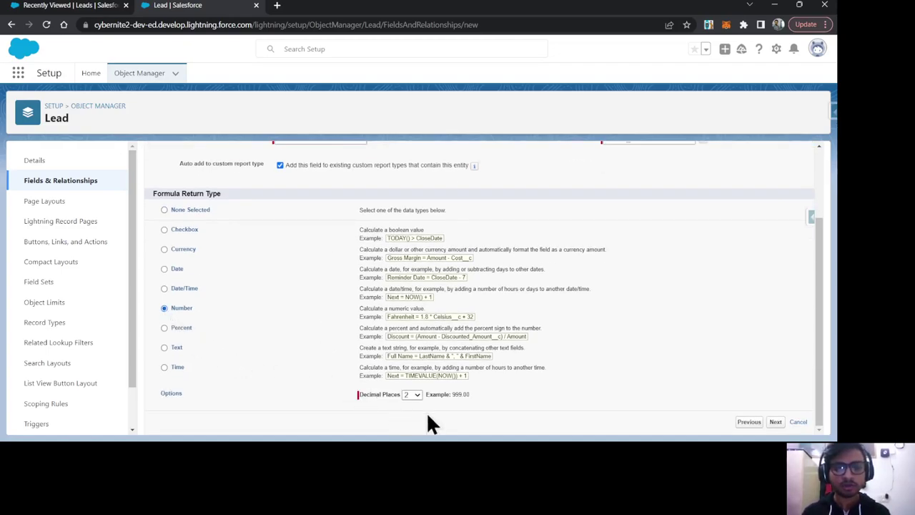
pyautogui.press('Up')
pyautogui.press('Up')
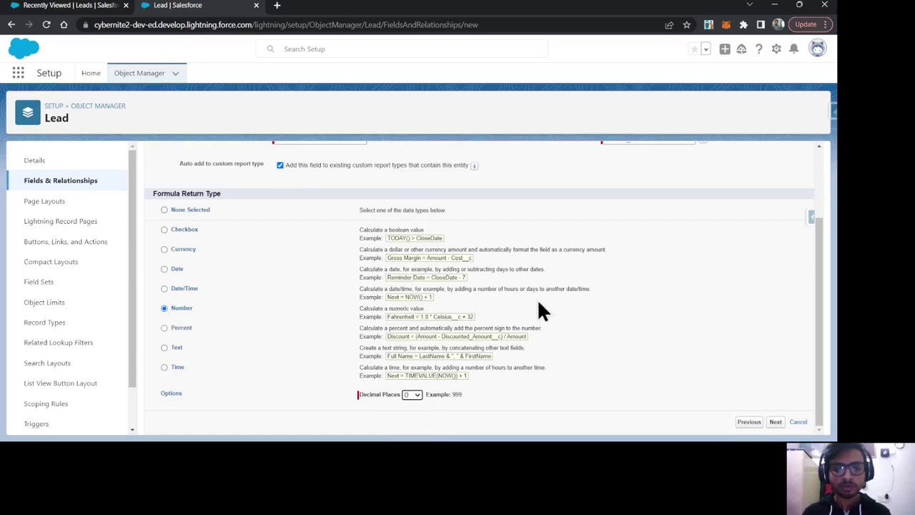
pyautogui.click(776, 422)
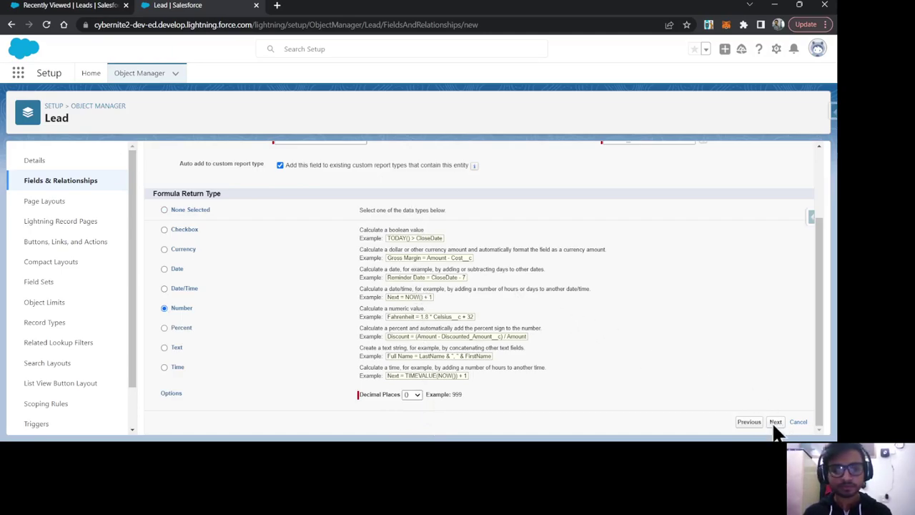
# Step: Insert the MOD function into the Round Robin field's formula using the advanced formula editor
pyautogui.scroll(-1, 344, 293)
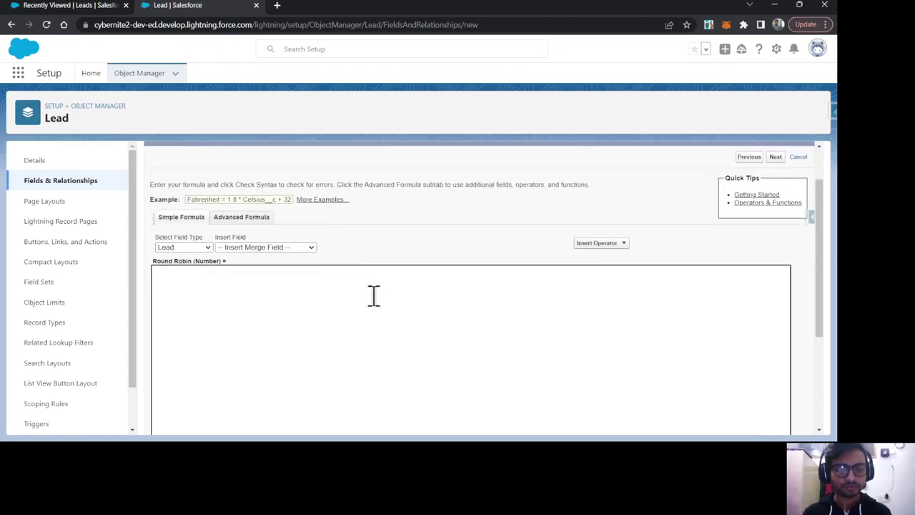
pyautogui.click(240, 218)
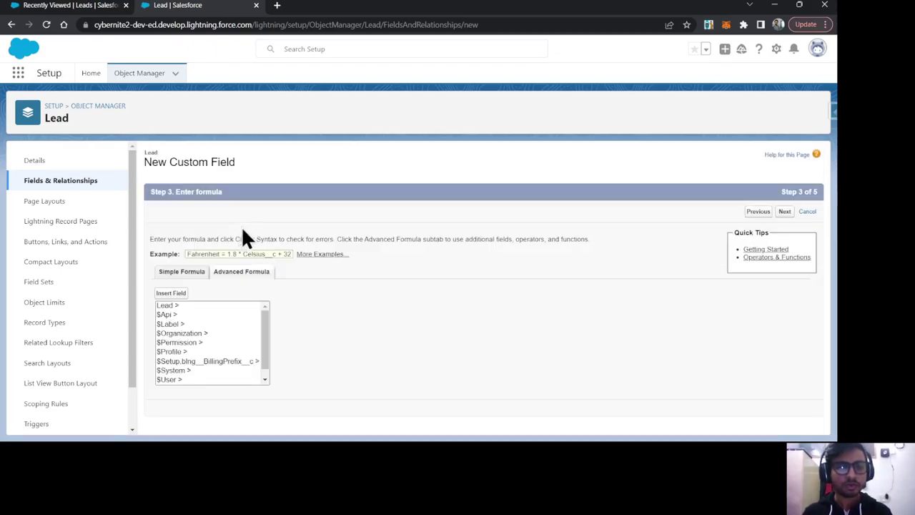
pyautogui.scroll(-2, 299, 324)
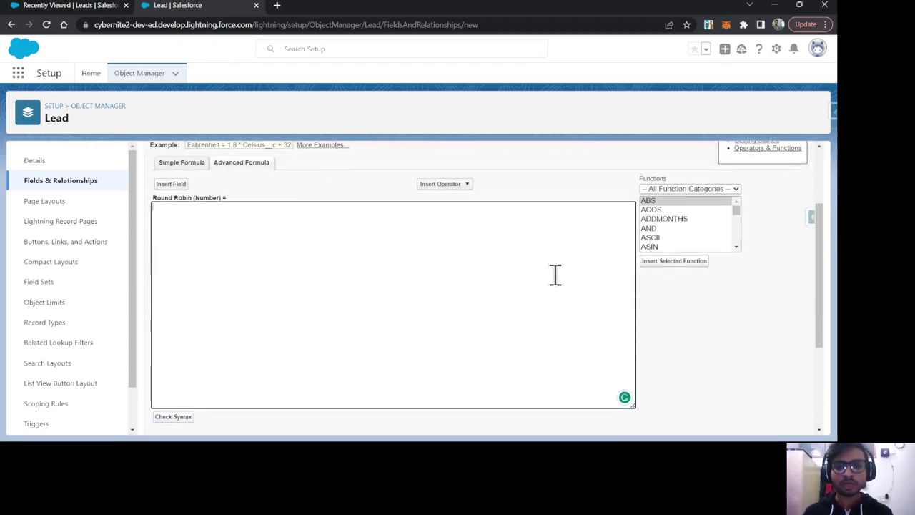
pyautogui.scroll(-2, 683, 233)
pyautogui.scroll(-7, 683, 235)
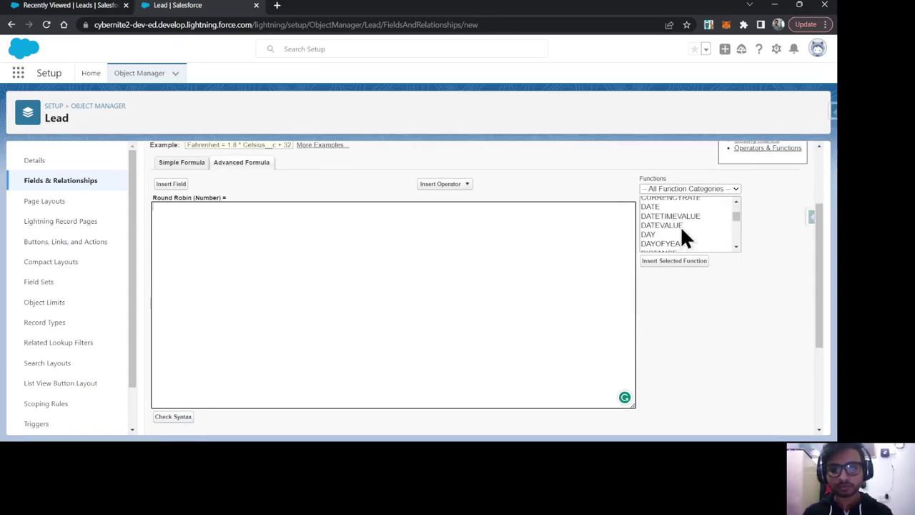
pyautogui.scroll(-4, 680, 230)
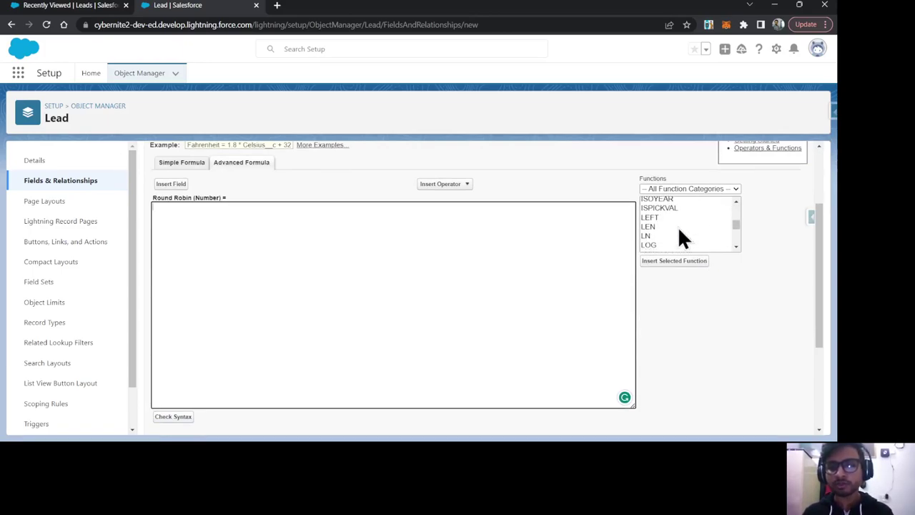
pyautogui.scroll(-2, 668, 240)
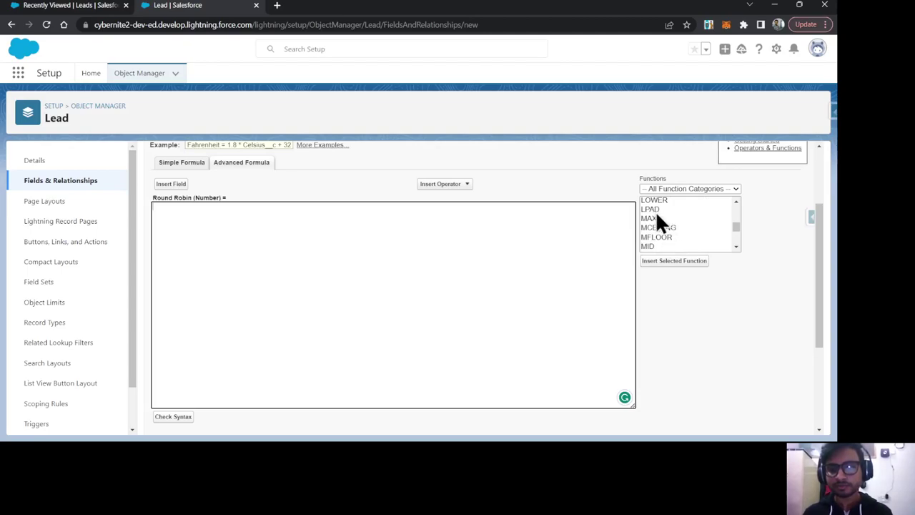
pyautogui.scroll(-2, 683, 229)
pyautogui.click(651, 228)
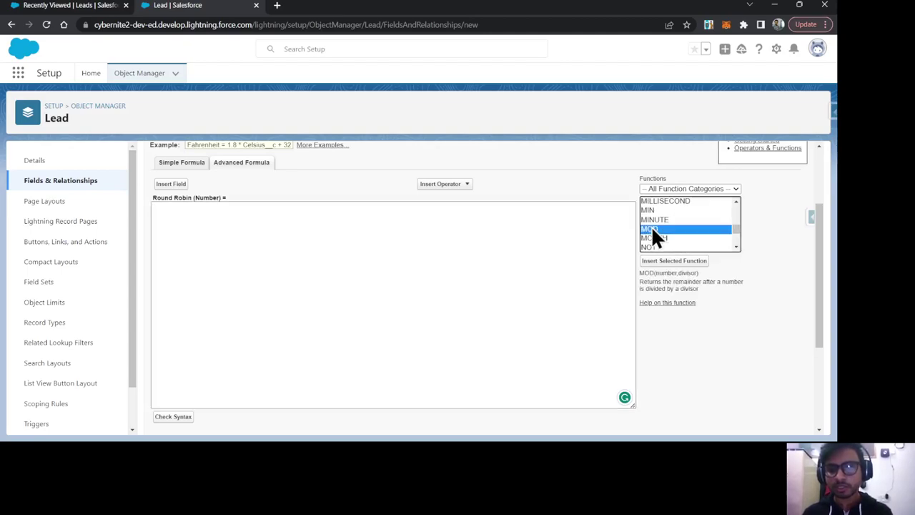
pyautogui.click(673, 262)
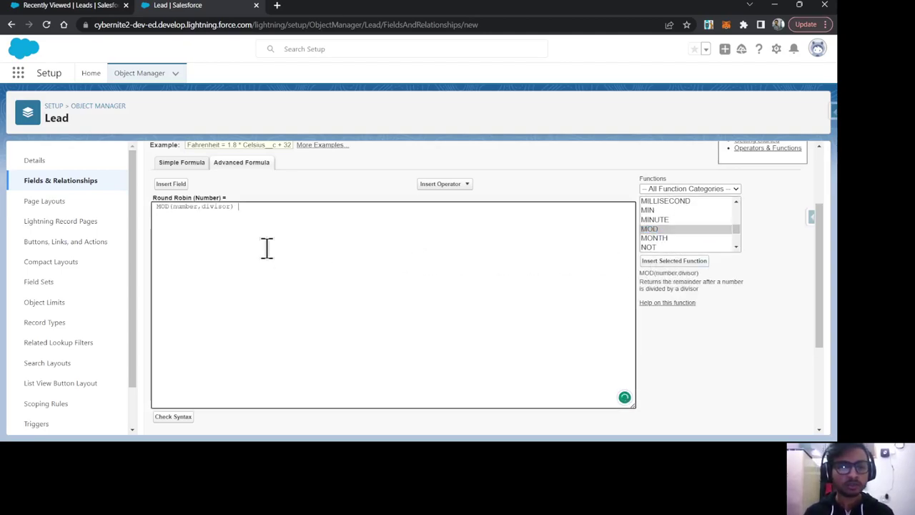
# Step: Replace the number argument of the MOD function with an inserted VALUE function
pyautogui.doubleClick(184, 206)
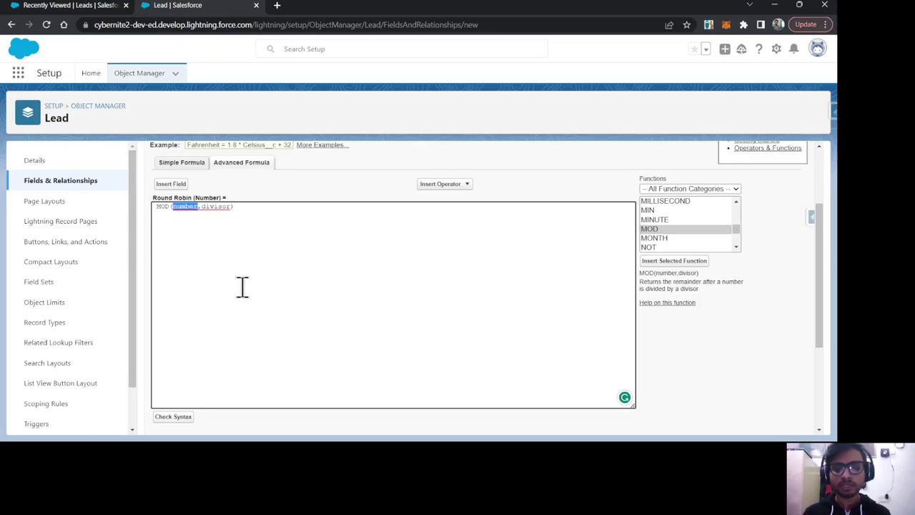
pyautogui.press('BackSpace')
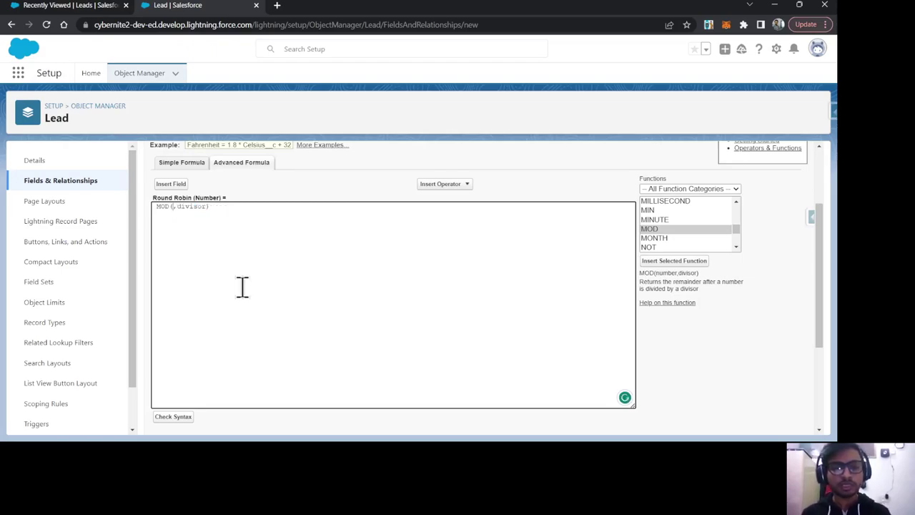
pyautogui.click(456, 184)
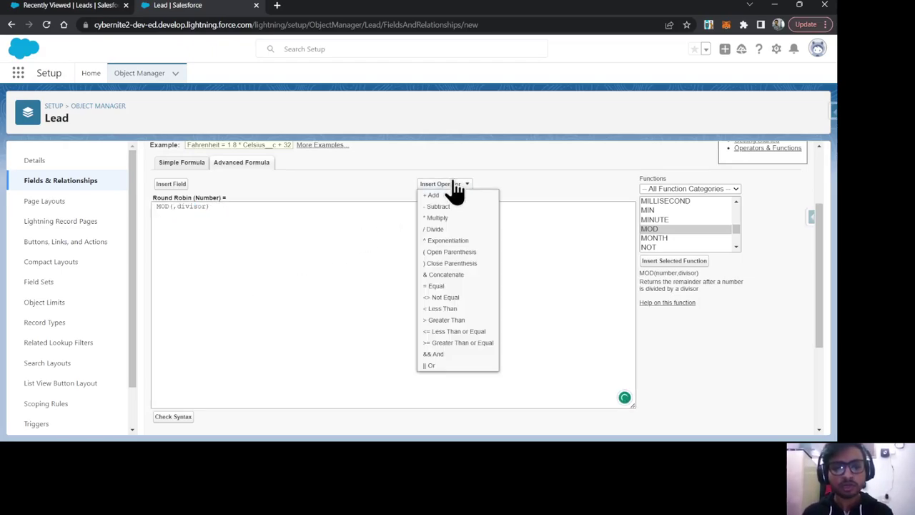
pyautogui.scroll(-3, 683, 232)
pyautogui.scroll(-4, 687, 239)
pyautogui.click(676, 229)
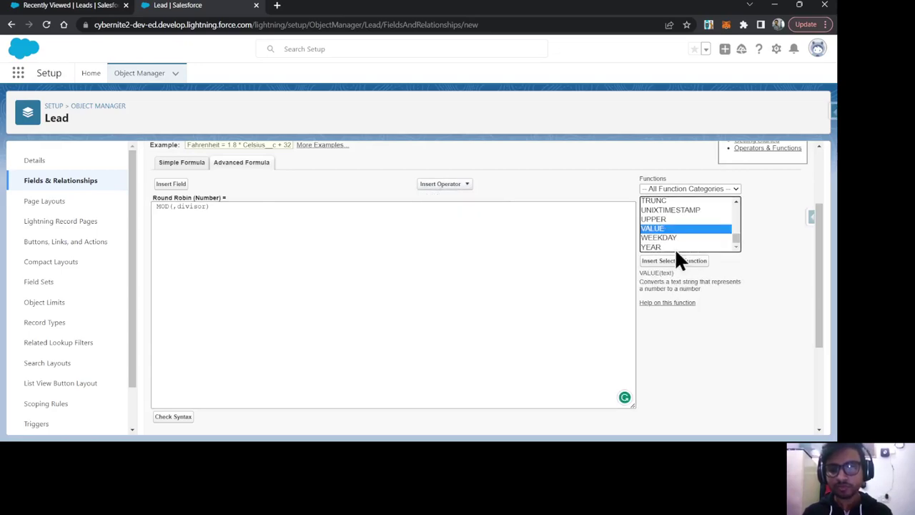
pyautogui.click(678, 262)
# Step: Replace the text argument of the VALUE function with the Lead object's LeadNumber field
pyautogui.doubleClick(210, 206)
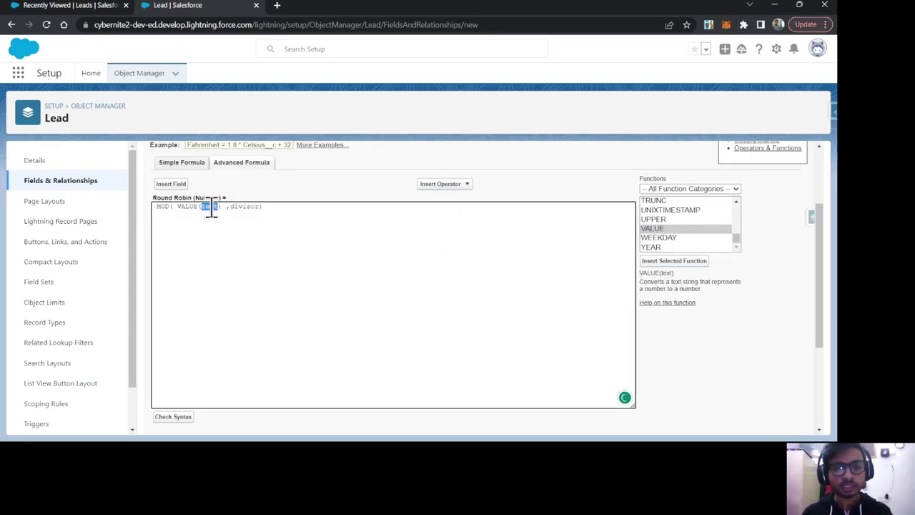
pyautogui.press('BackSpace')
pyautogui.click(165, 188)
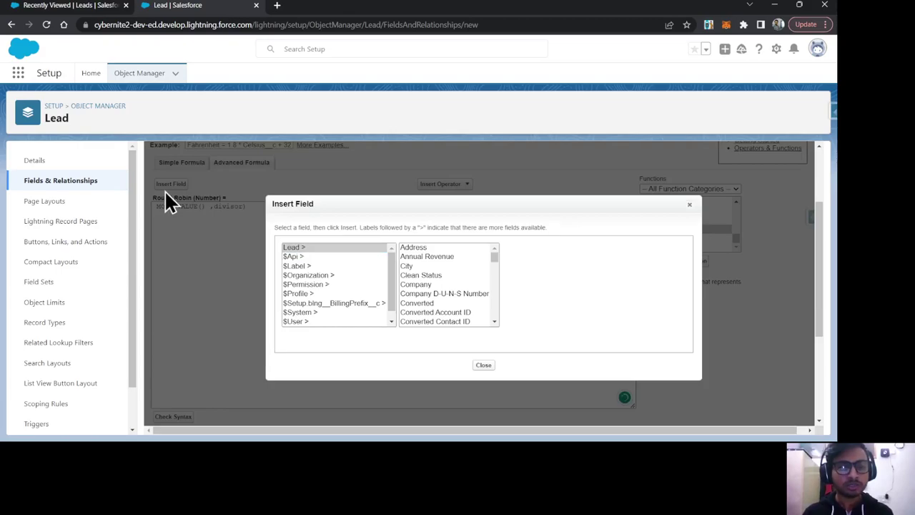
pyautogui.scroll(-7, 452, 289)
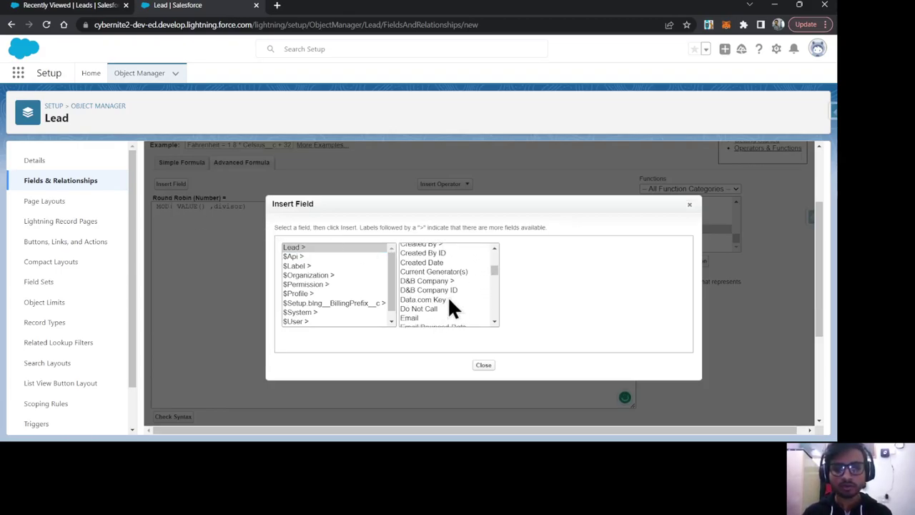
pyautogui.scroll(-2, 452, 308)
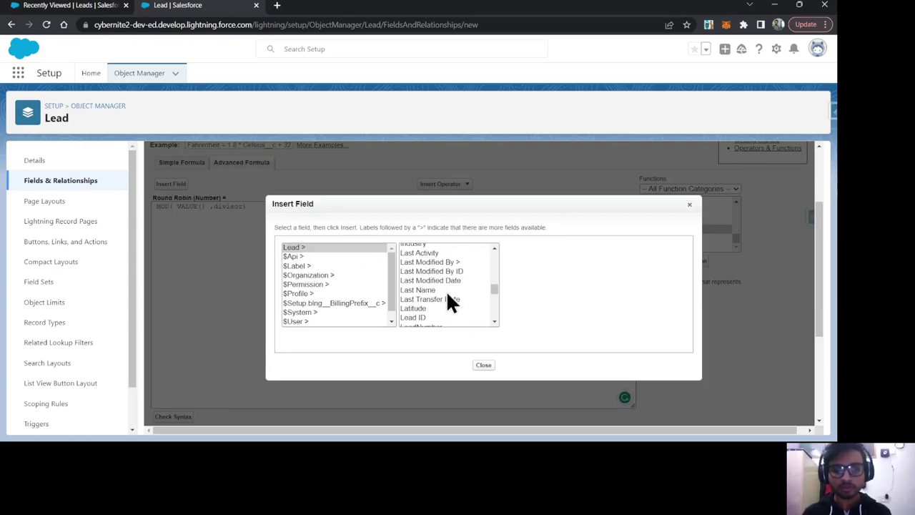
pyautogui.scroll(-3, 446, 291)
pyautogui.click(425, 272)
pyautogui.click(543, 315)
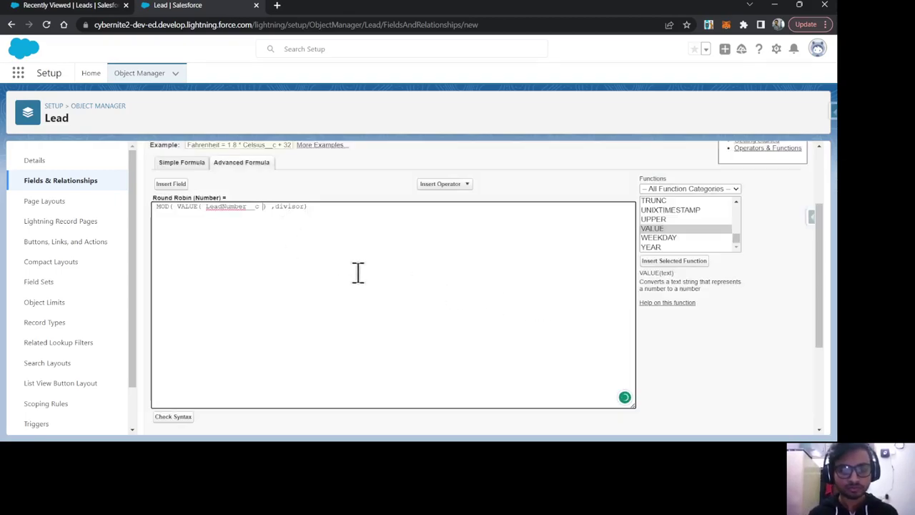
# Step: Set the MOD function's divisor to 2 and add + 1 at the end of the formula
pyautogui.doubleClick(296, 208)
pyautogui.press('BackSpace')
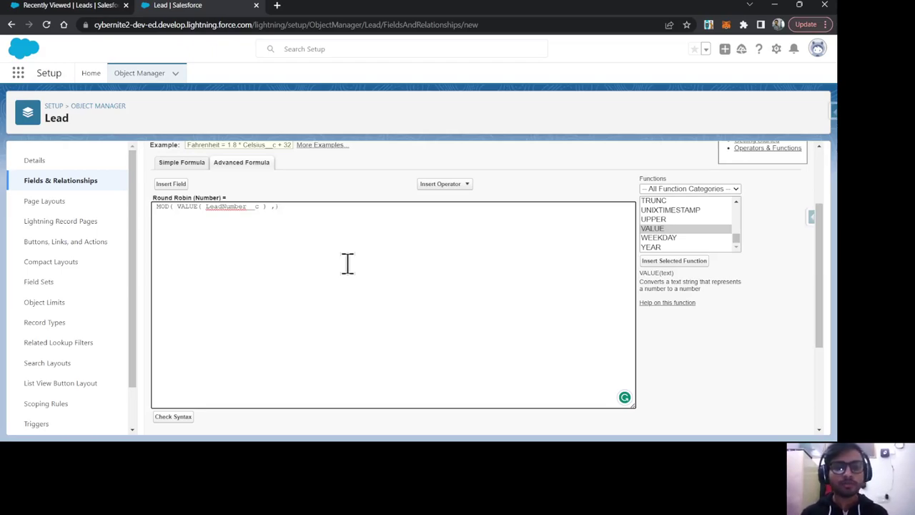
pyautogui.write('2')
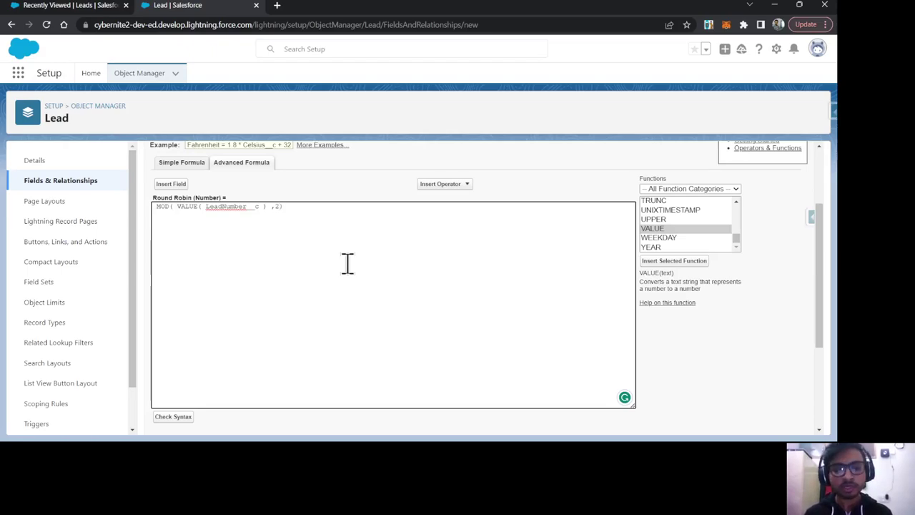
pyautogui.press('End')
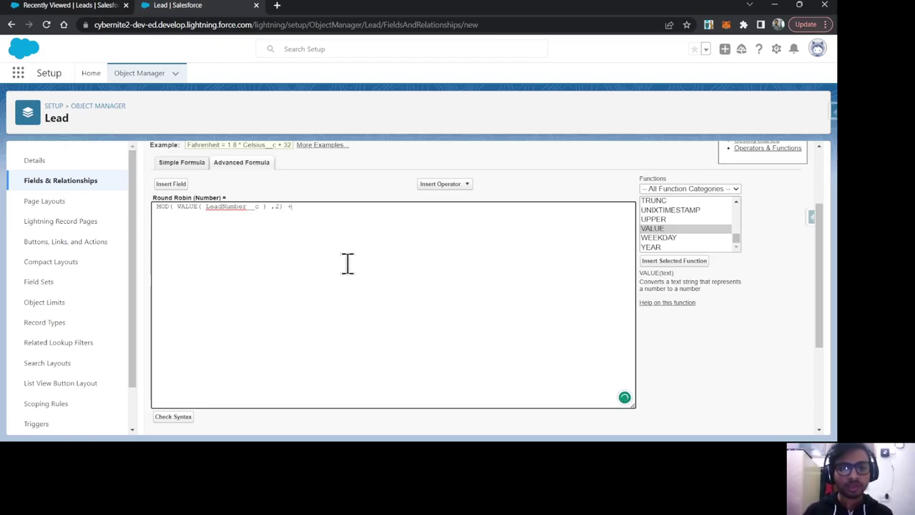
pyautogui.write('+ 1')
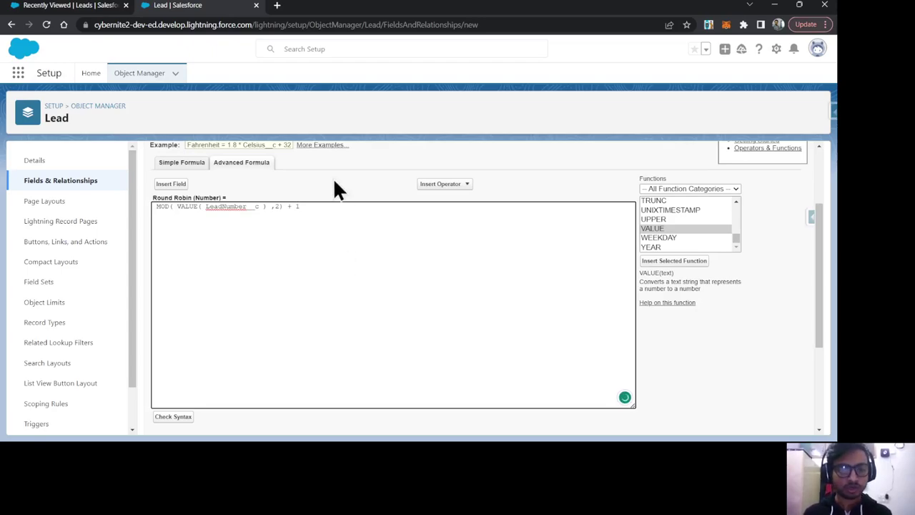
# Step: Check the formula's syntax, then continue through the remaining setup and save the Round Robin field
pyautogui.click(183, 418)
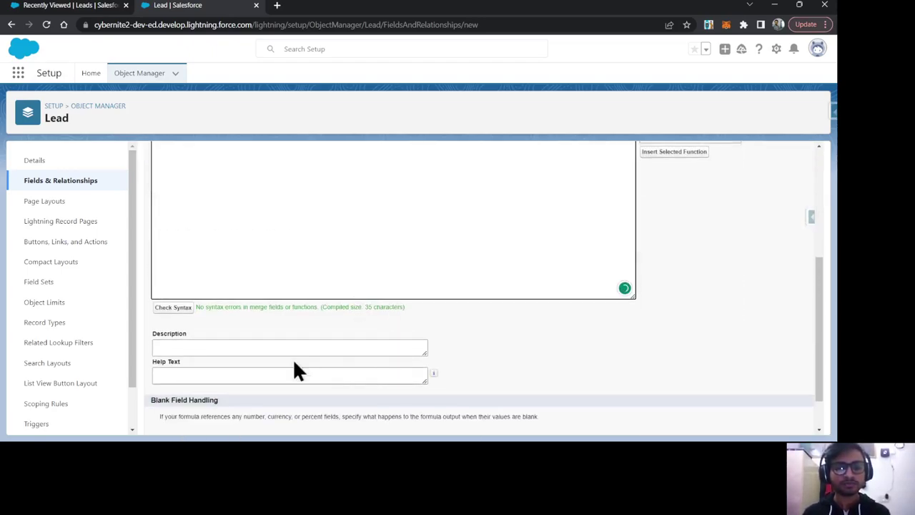
pyautogui.scroll(-1, 492, 331)
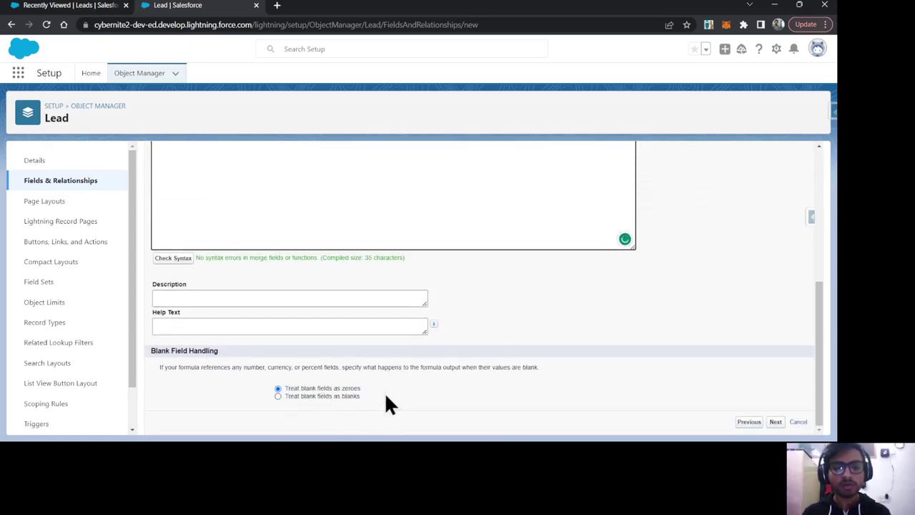
pyautogui.click(774, 425)
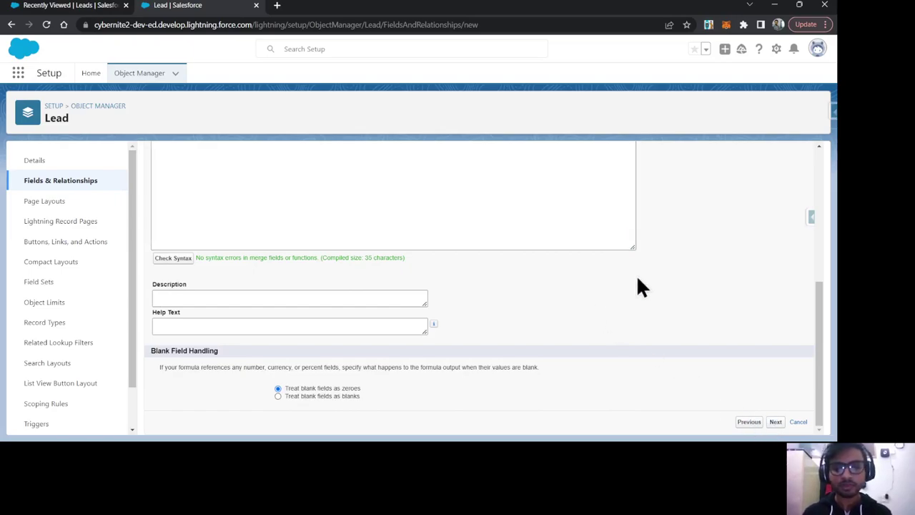
pyautogui.click(621, 305)
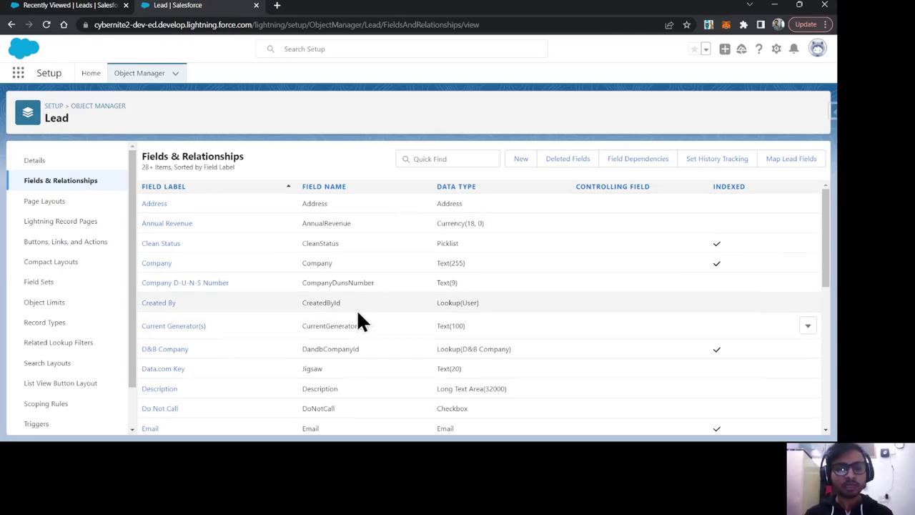
# Step: Open the Round Robin field from the Lead field list and review its formula on the definition page
pyautogui.scroll(-3, 357, 312)
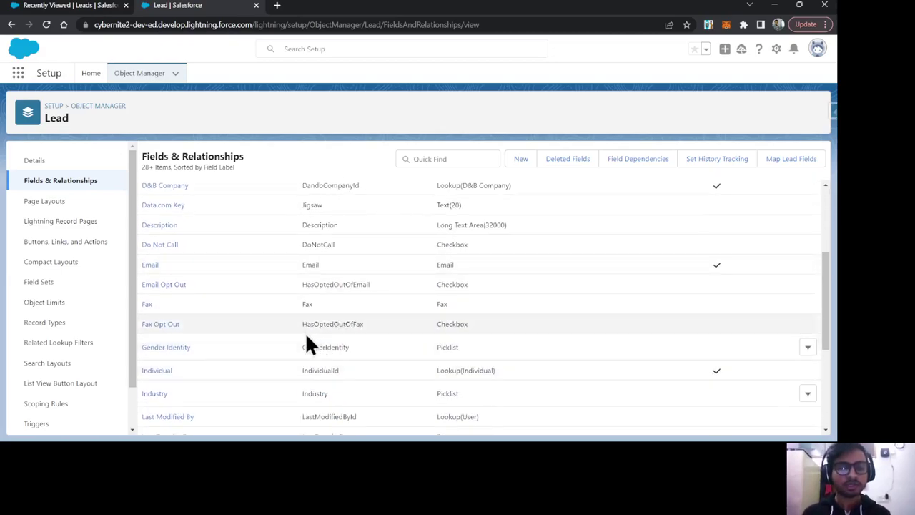
pyautogui.scroll(-4, 310, 348)
pyautogui.scroll(-1, 243, 378)
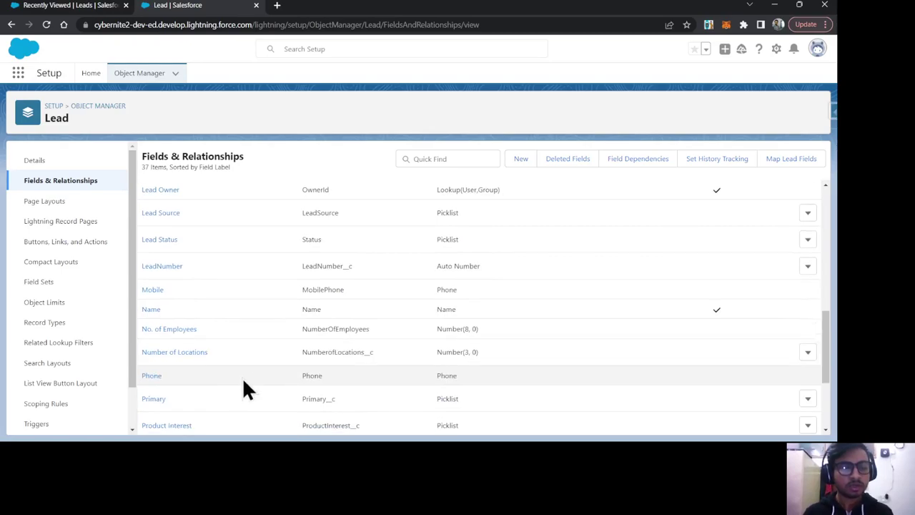
pyautogui.scroll(-2, 262, 361)
pyautogui.scroll(-1, 247, 379)
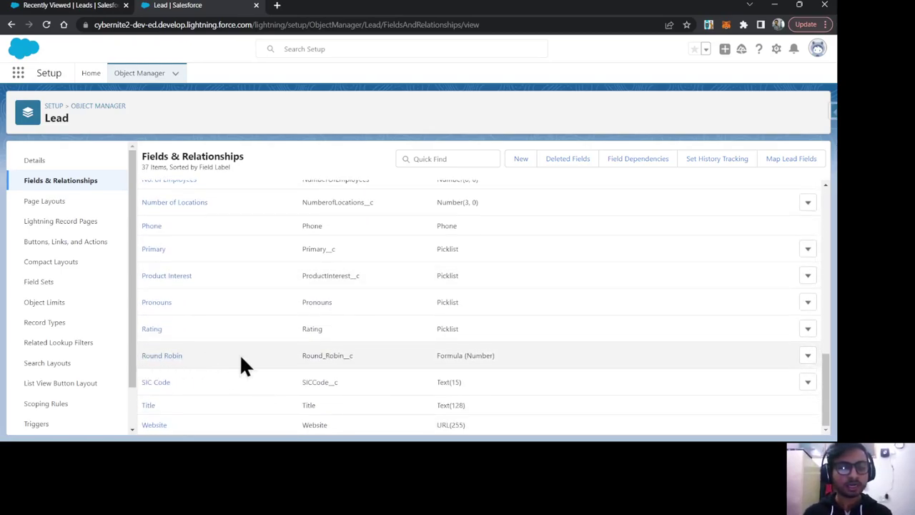
pyautogui.click(153, 357)
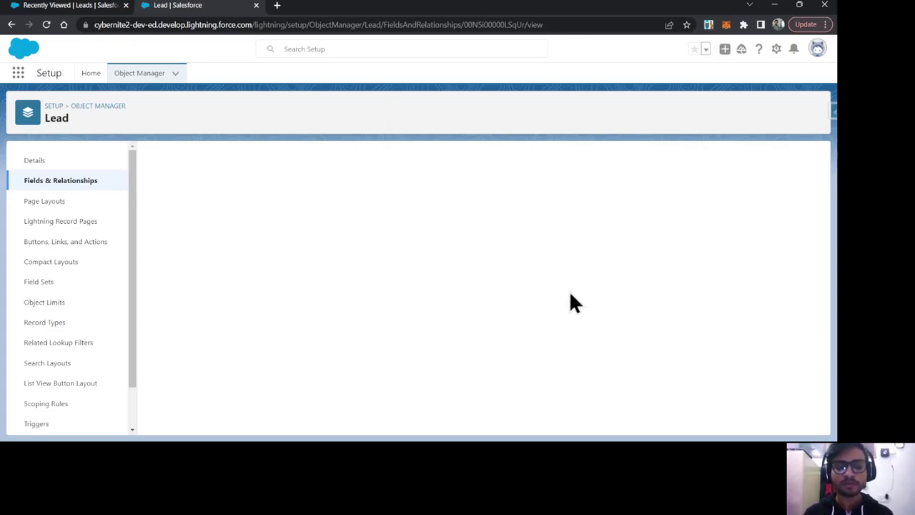
pyautogui.moveTo(256, 390); pyautogui.dragTo(147, 386)
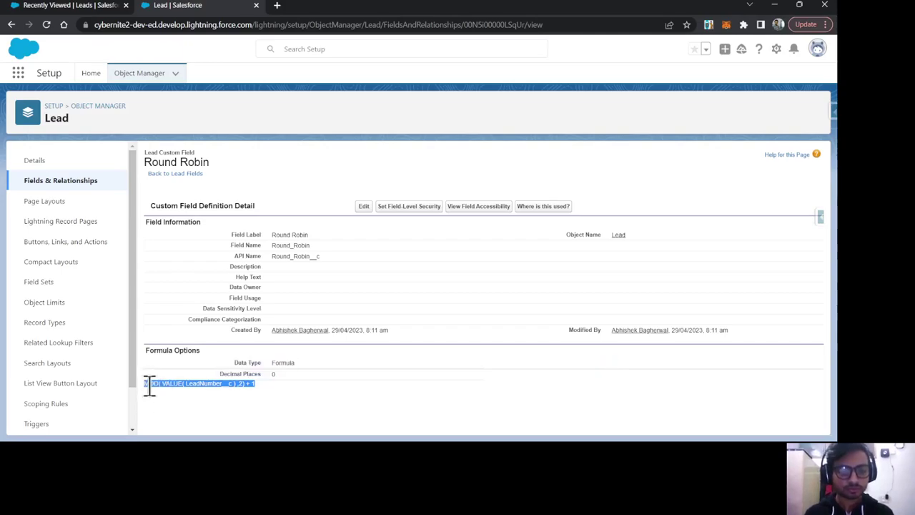
pyautogui.hotkey('alt', 'Tab')
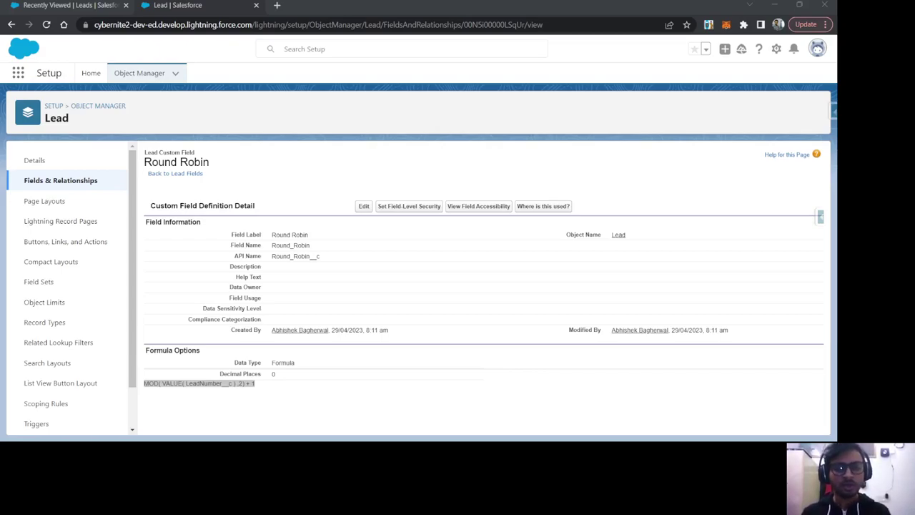
pyautogui.click(267, 176)
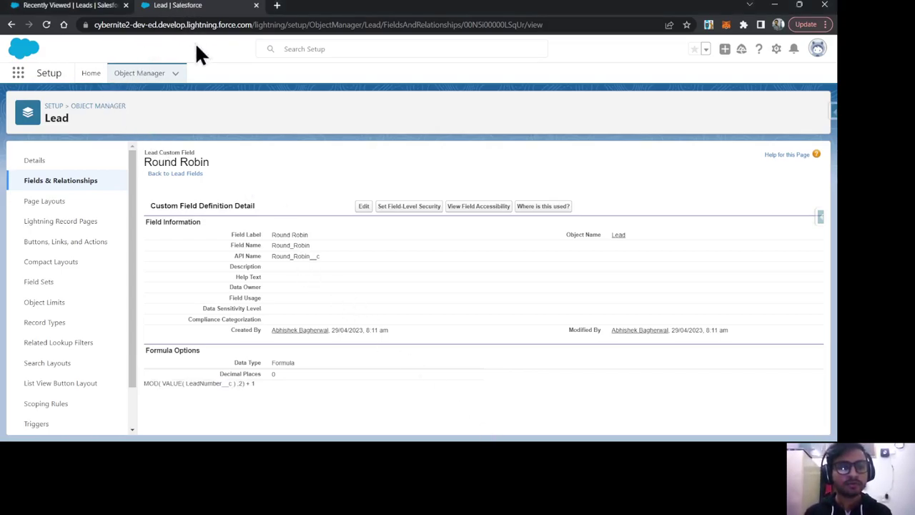
# Step: In a duplicate browser tab, search Setup for "lead" and open Lead Assignment Rules
pyautogui.hotkey('ctrl', 'shift', 't')
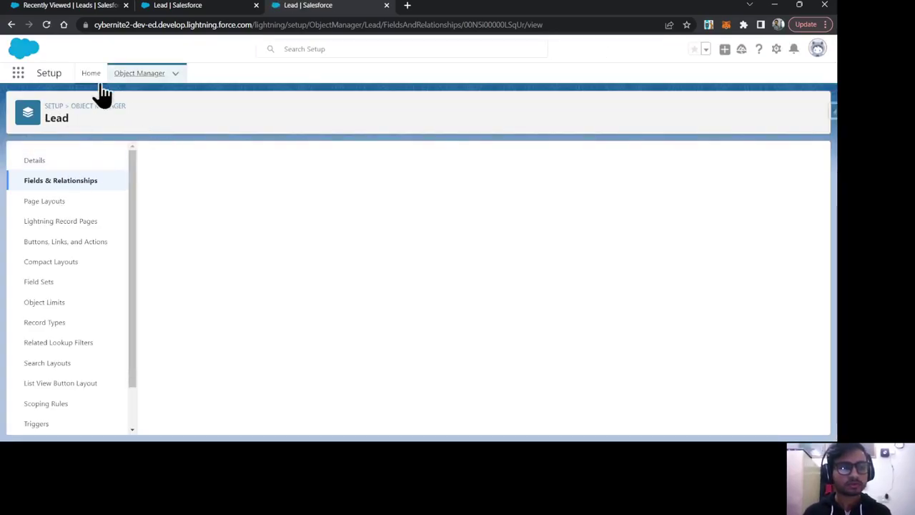
pyautogui.click(91, 73)
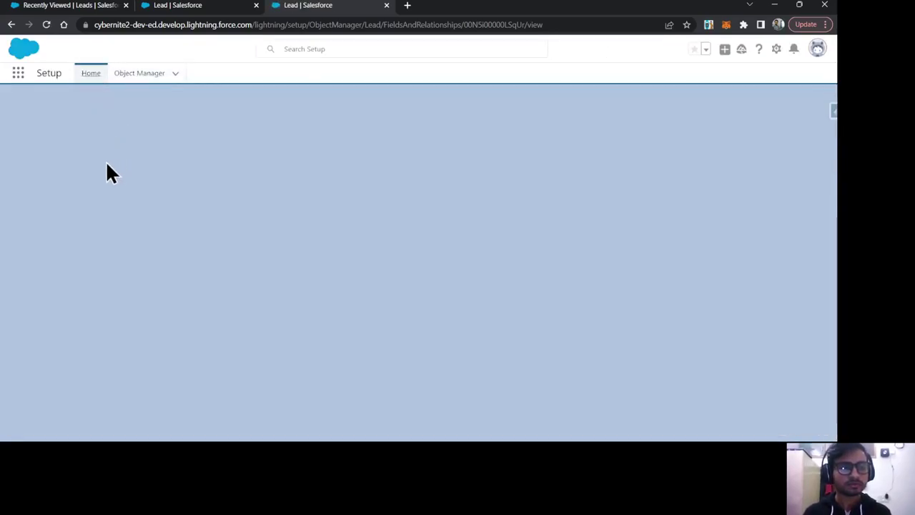
pyautogui.click(43, 101)
pyautogui.write('le')
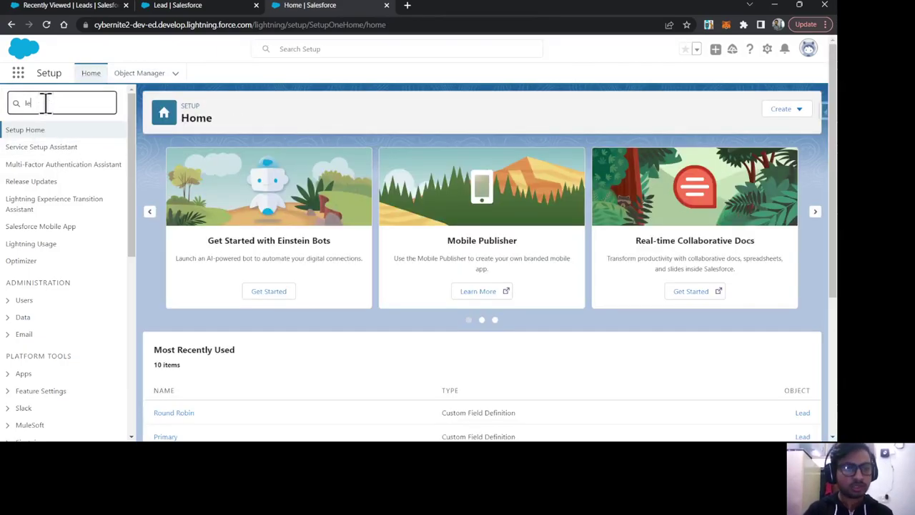
pyautogui.write('ad')
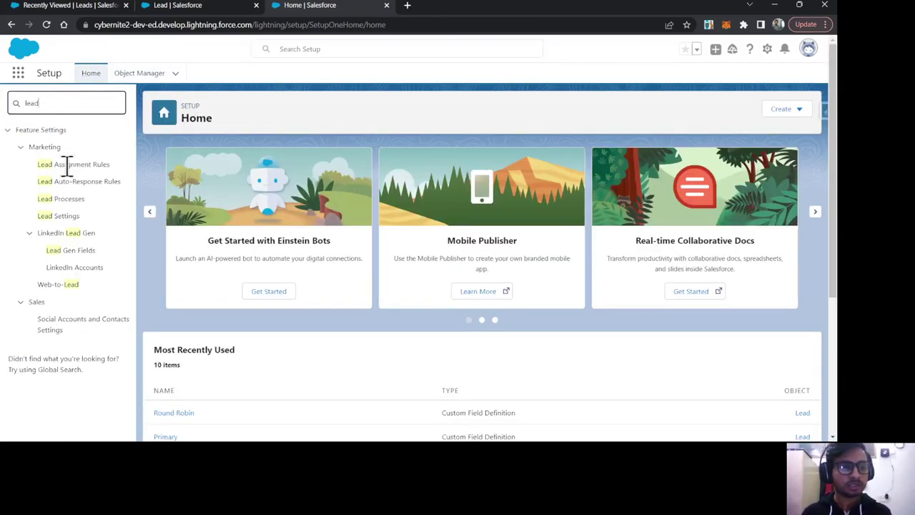
pyautogui.click(71, 165)
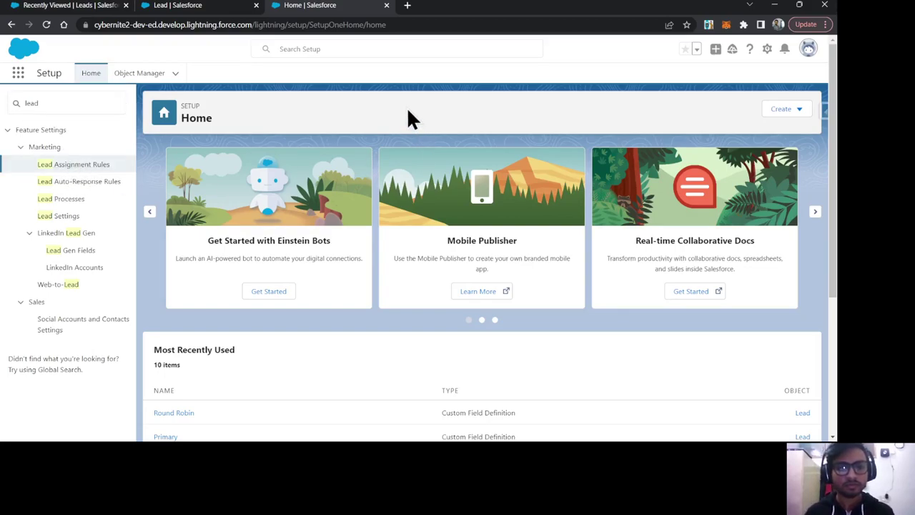
pyautogui.click(75, 170)
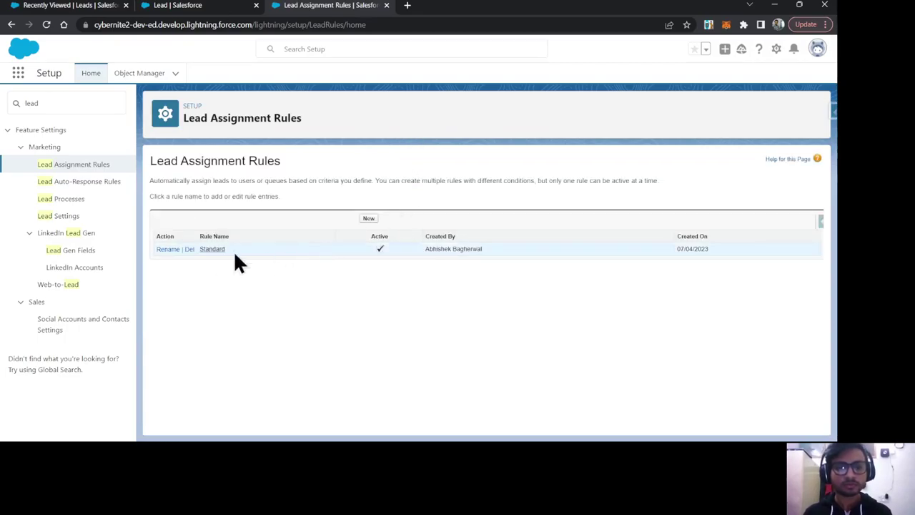
# Step: Open the Standard lead assignment rule and start a new rule entry with sort order 3
pyautogui.click(214, 250)
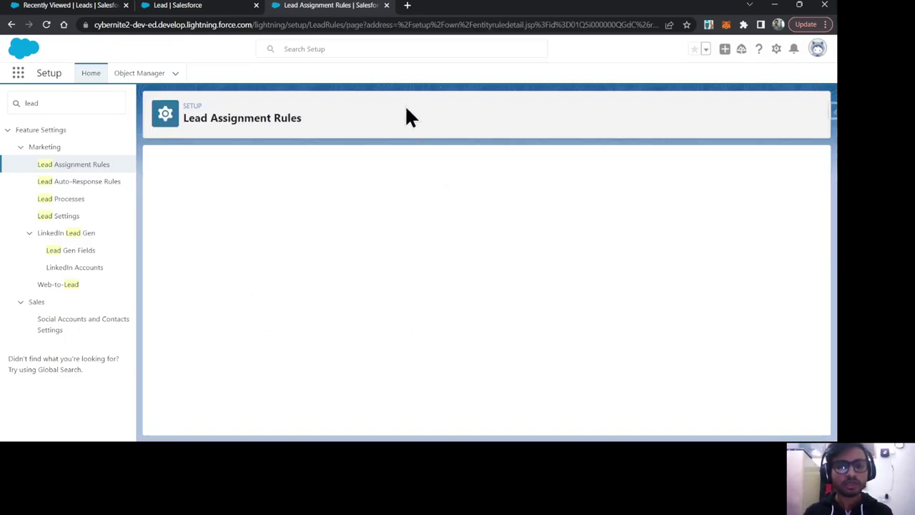
pyautogui.click(368, 285)
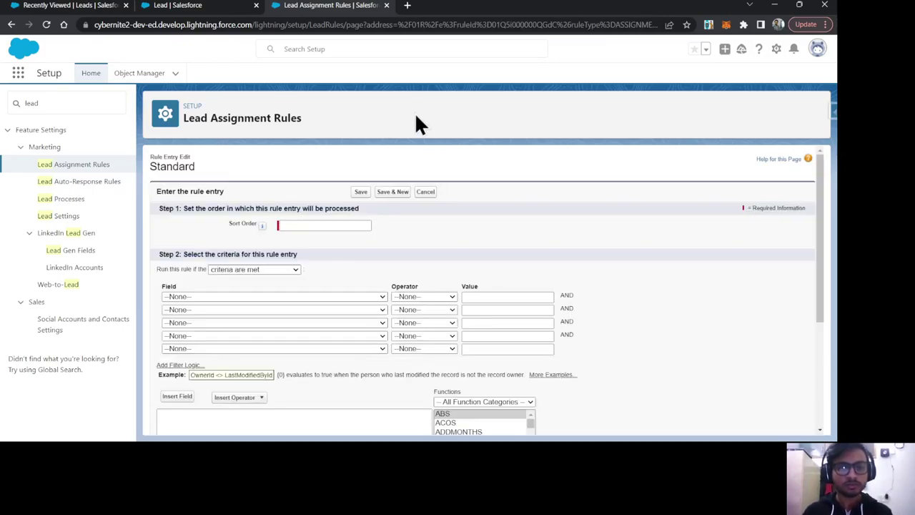
pyautogui.write('3')
pyautogui.click(427, 236)
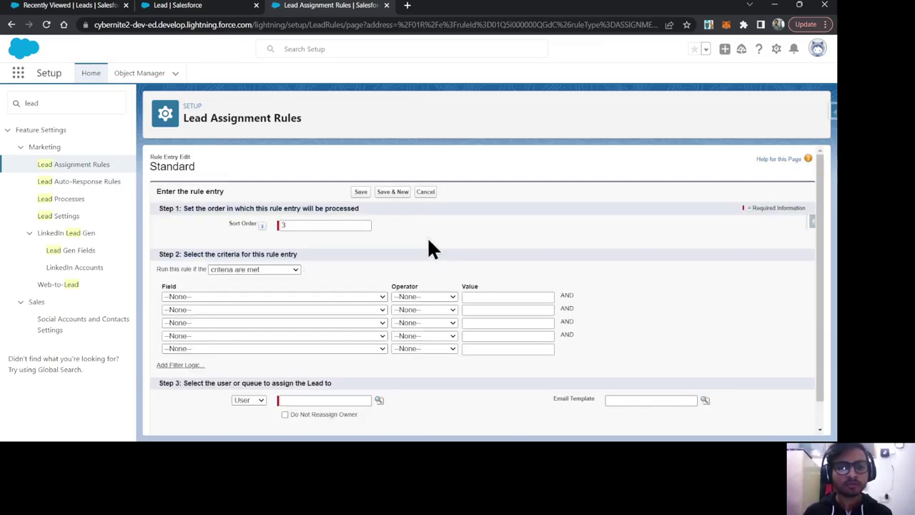
# Step: Set the entry's first criterion to Lead: Round Robin equals 1
pyautogui.scroll(-1, 330, 264)
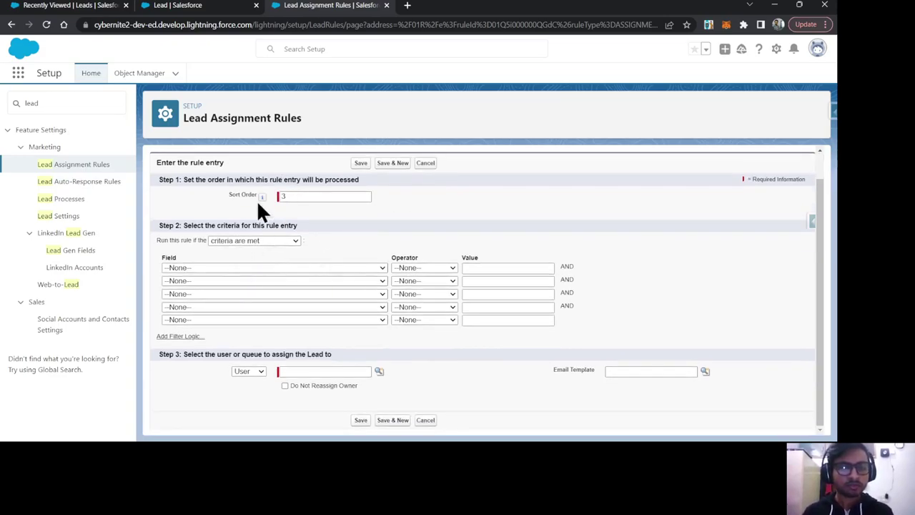
pyautogui.write('Lead: Round Robin')
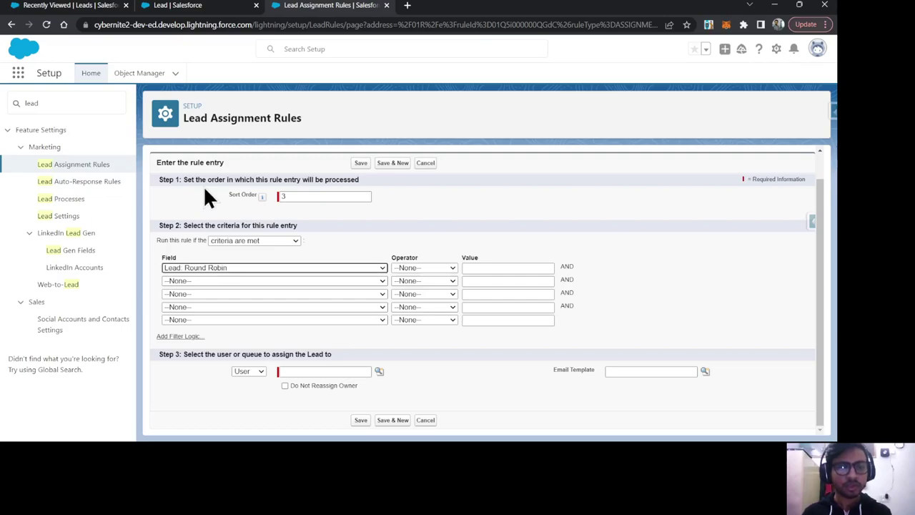
pyautogui.click(431, 263)
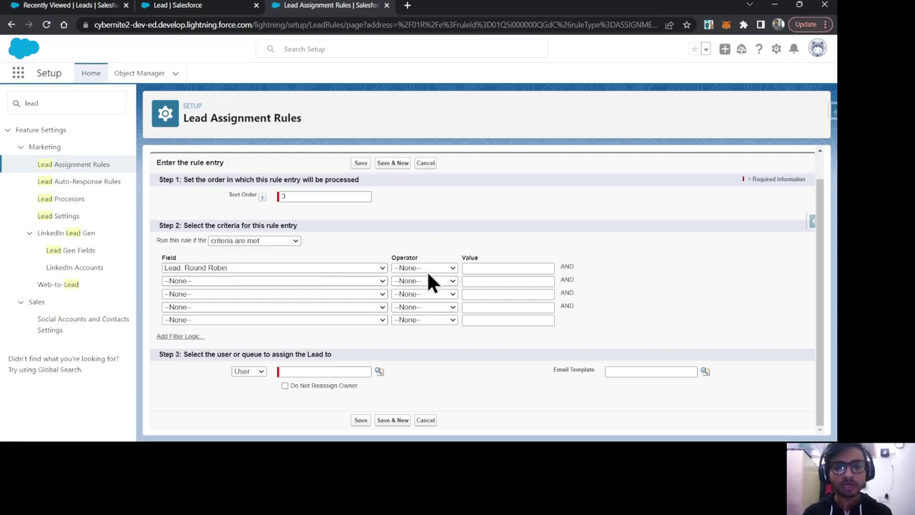
pyautogui.press('e')
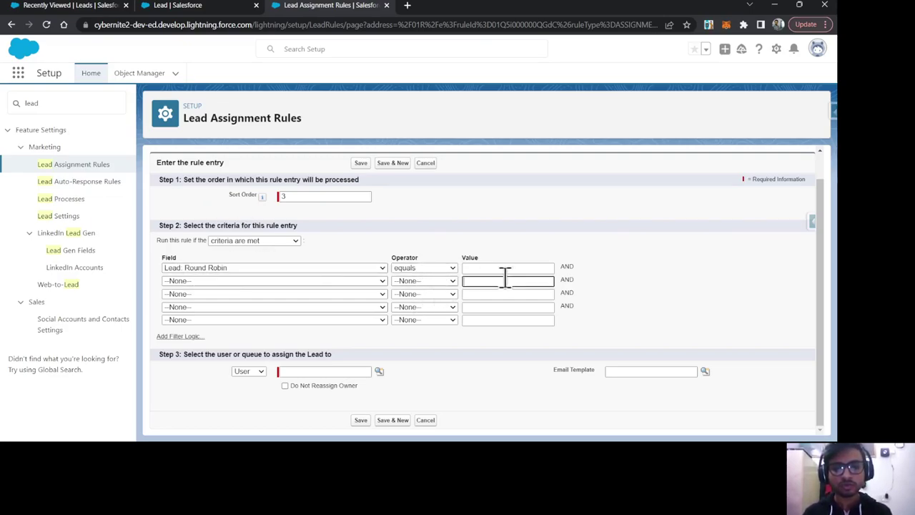
pyautogui.click(509, 267)
pyautogui.write('1')
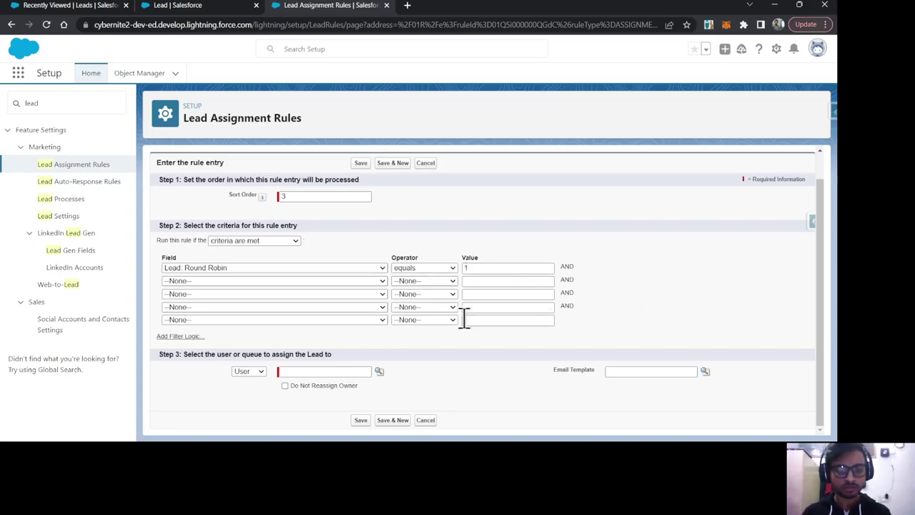
# Step: Look up the logged-in user as the lead assignee, then save the entry and start another one
pyautogui.click(379, 372)
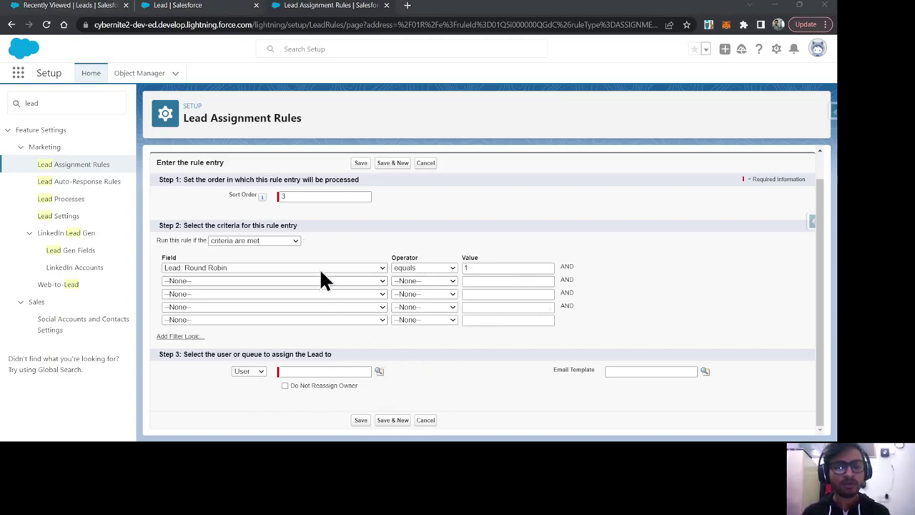
pyautogui.click(270, 294)
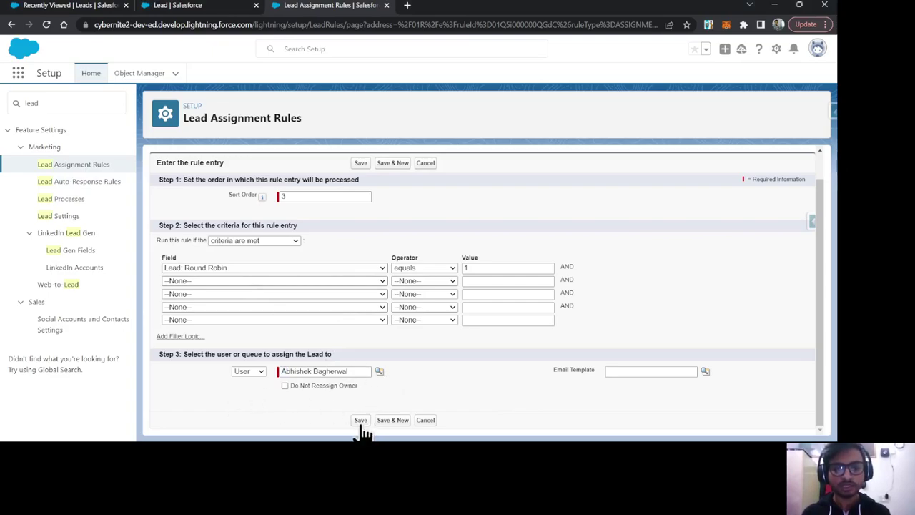
pyautogui.click(393, 420)
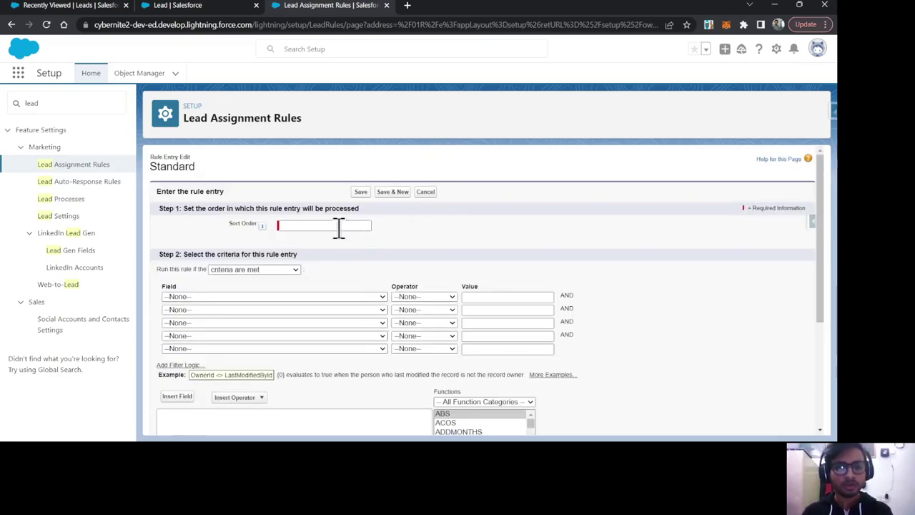
# Step: Give the new rule entry sort order 4 and the criterion Lead: Round Robin equals 2
pyautogui.click(339, 225)
pyautogui.write('4')
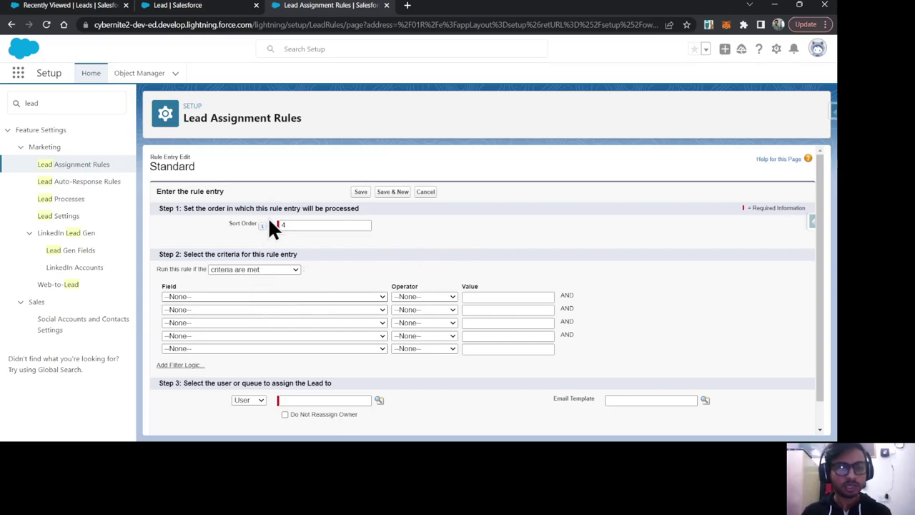
pyautogui.click(239, 227)
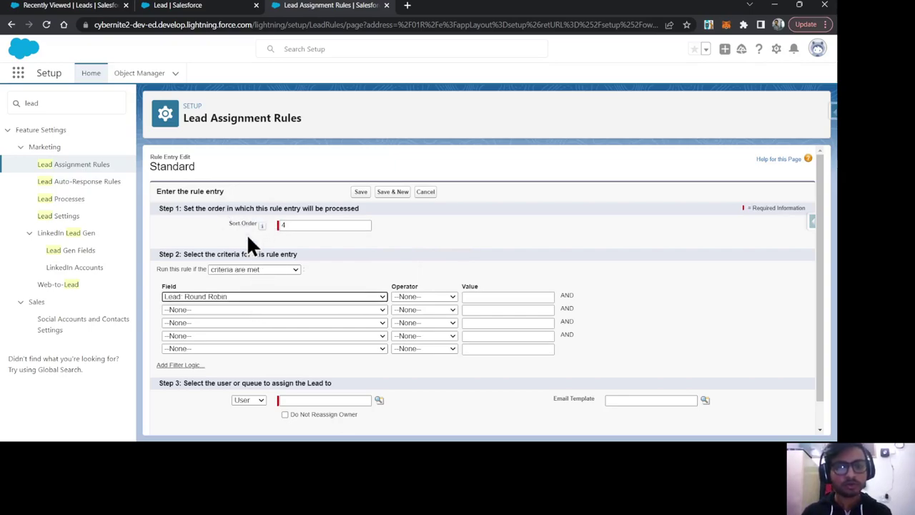
pyautogui.press('Tab')
pyautogui.press('e')
pyautogui.click(491, 297)
pyautogui.write('2')
# Step: Look up Agent 2 as the user to assign the lead to and save the rule entry
pyautogui.click(379, 401)
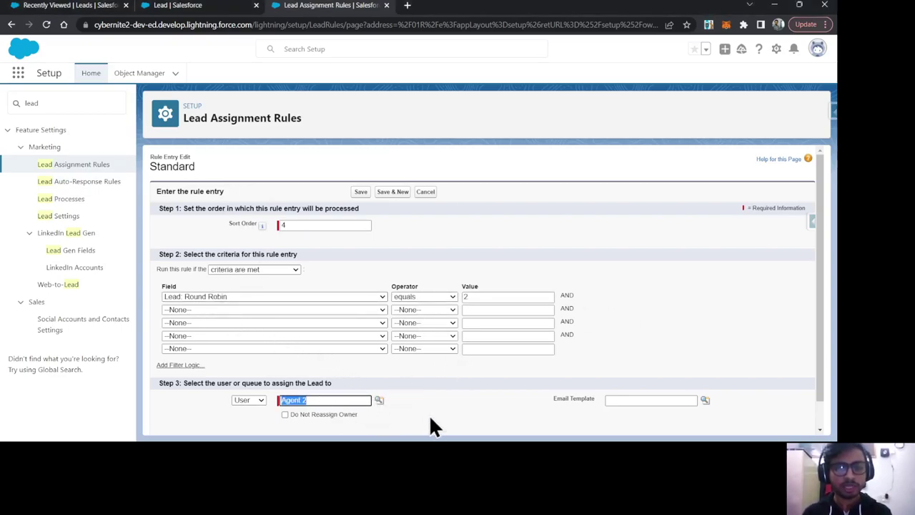
pyautogui.scroll(-1, 395, 329)
pyautogui.click(360, 421)
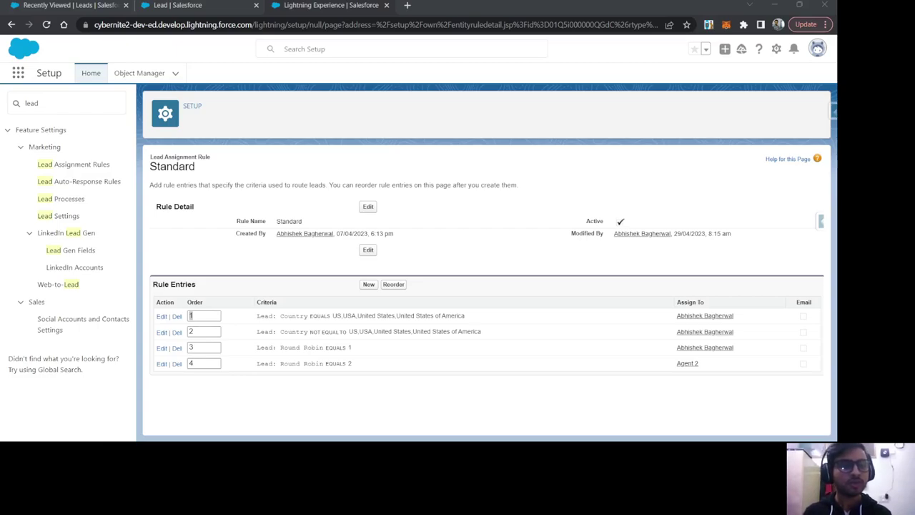
pyautogui.click(766, 10)
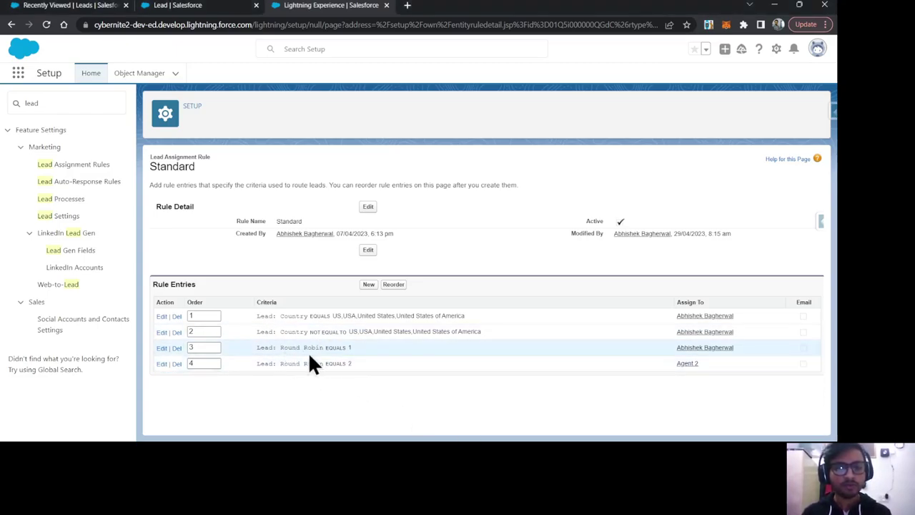
pyautogui.moveTo(745, 354); pyautogui.dragTo(643, 362)
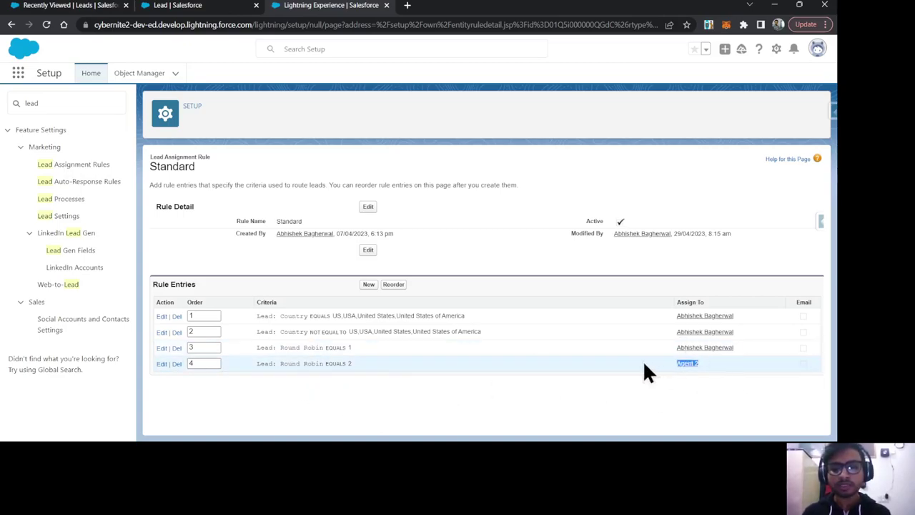
pyautogui.click(380, 134)
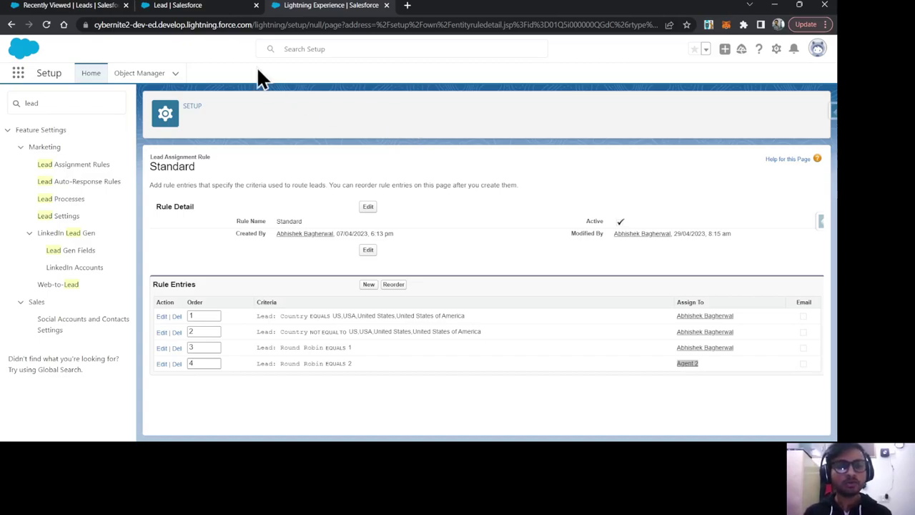
# Step: Switch to the Leads list in the first browser tab, reload it and open a new lead form
pyautogui.click(50, 6)
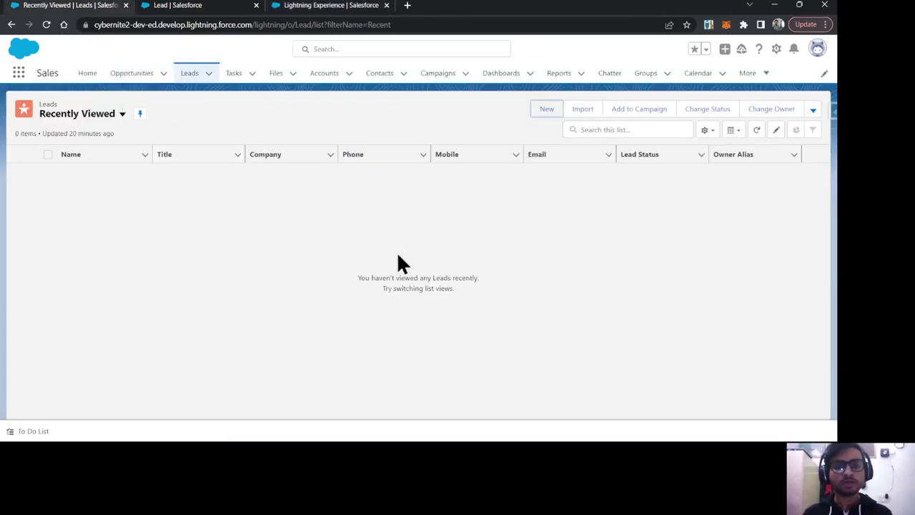
pyautogui.press('F5')
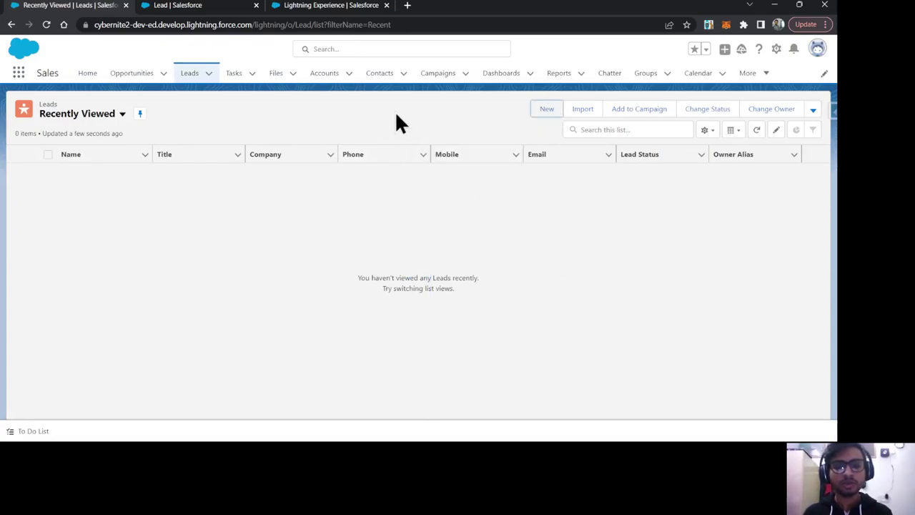
pyautogui.press('Return')
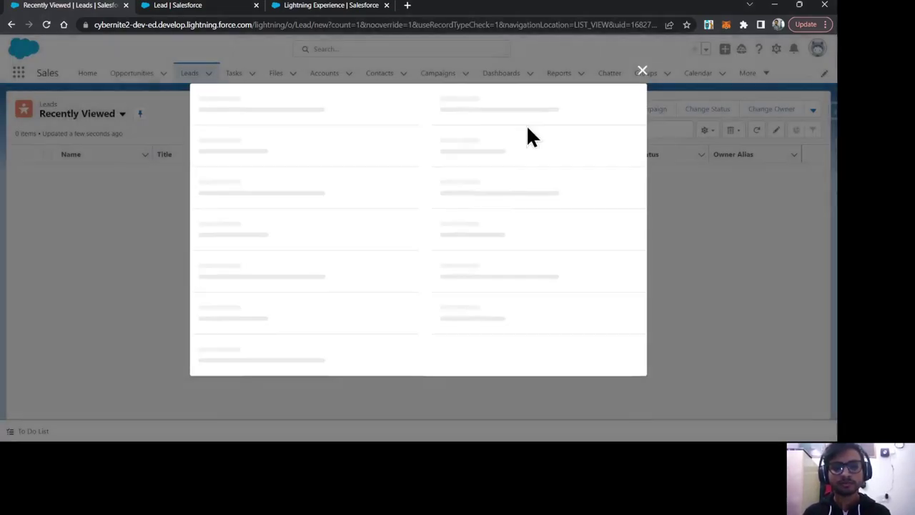
# Step: Enter Lead1 as both last name and company, save the lead with the active assignment rule applied, and dismiss the notification
pyautogui.click(250, 249)
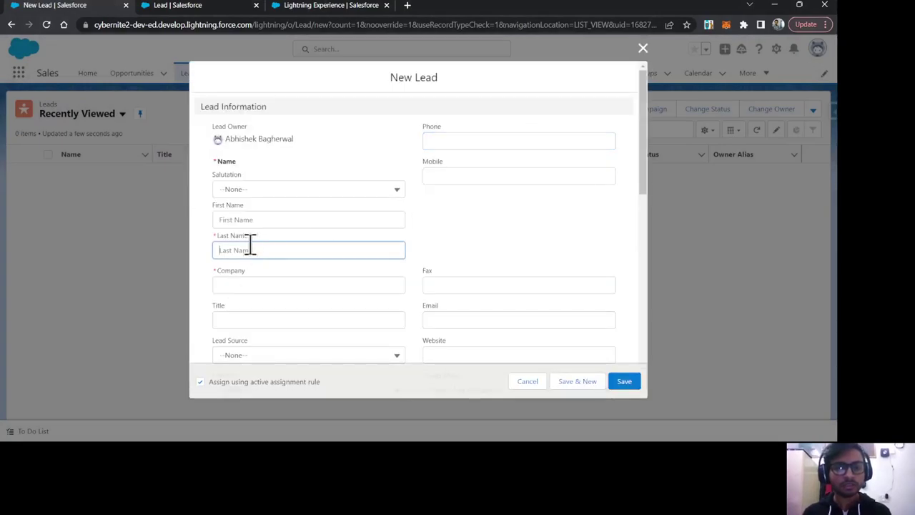
pyautogui.write('Lead1')
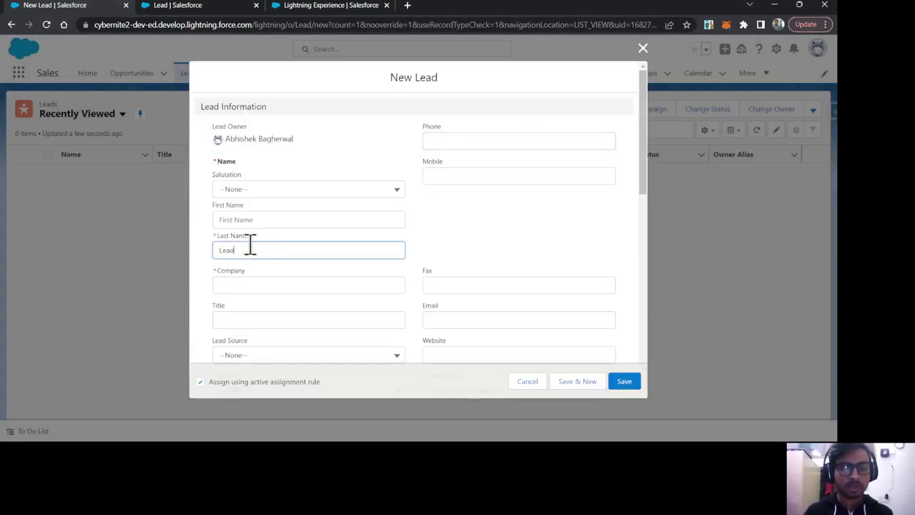
pyautogui.click(221, 288)
pyautogui.write('Lead1')
pyautogui.scroll(-6, 425, 306)
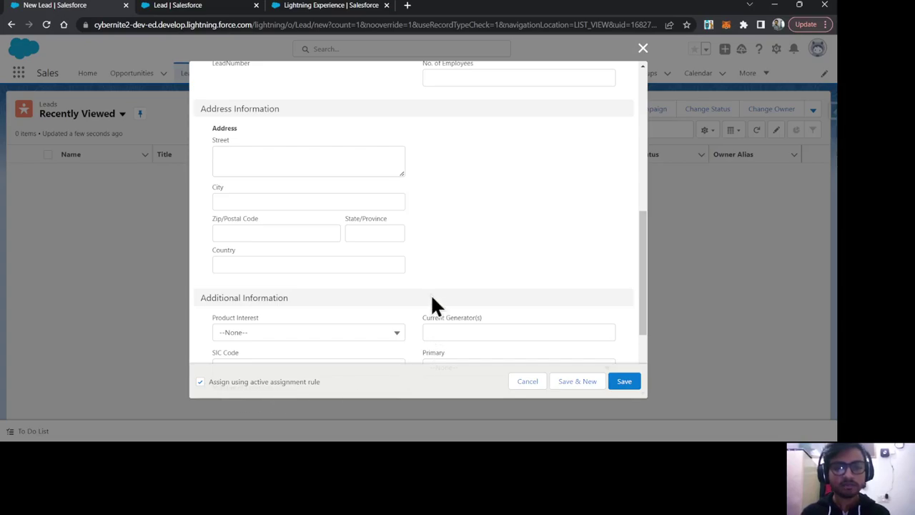
pyautogui.scroll(6, 429, 299)
pyautogui.click(624, 381)
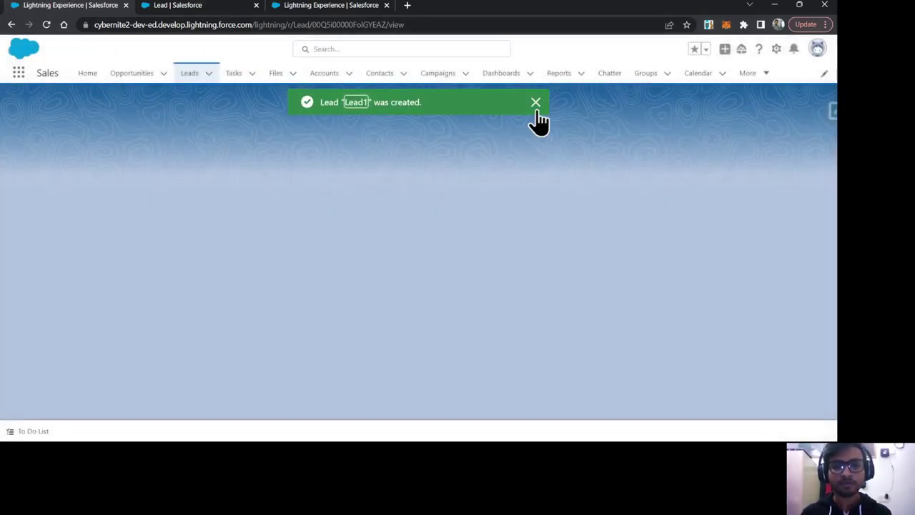
pyautogui.click(536, 100)
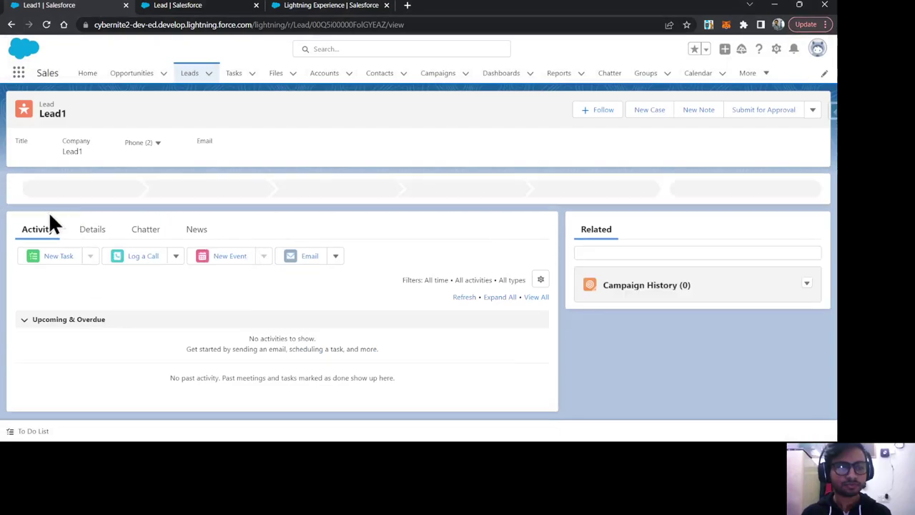
# Step: Examine the Lead Owner, LeadNumber and Round Robin values in Lead1's details, then reload the record and check them again
pyautogui.click(90, 230)
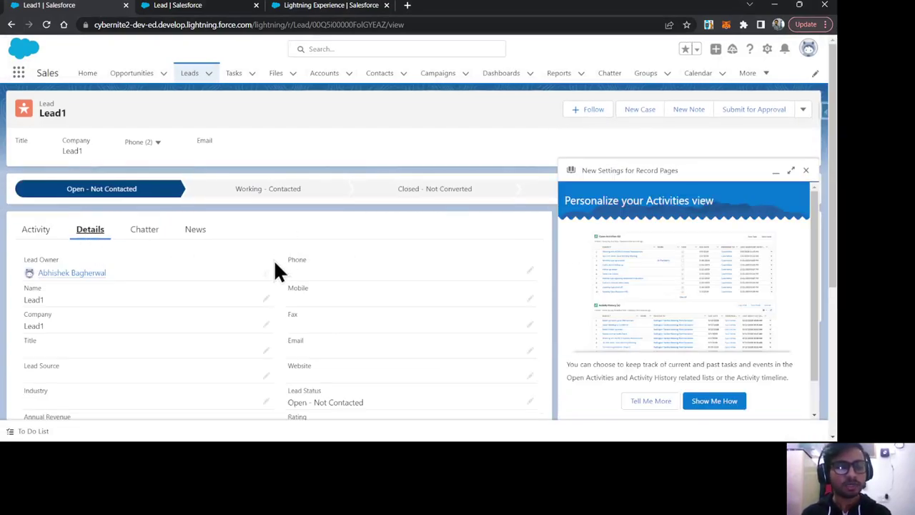
pyautogui.scroll(-3, 276, 264)
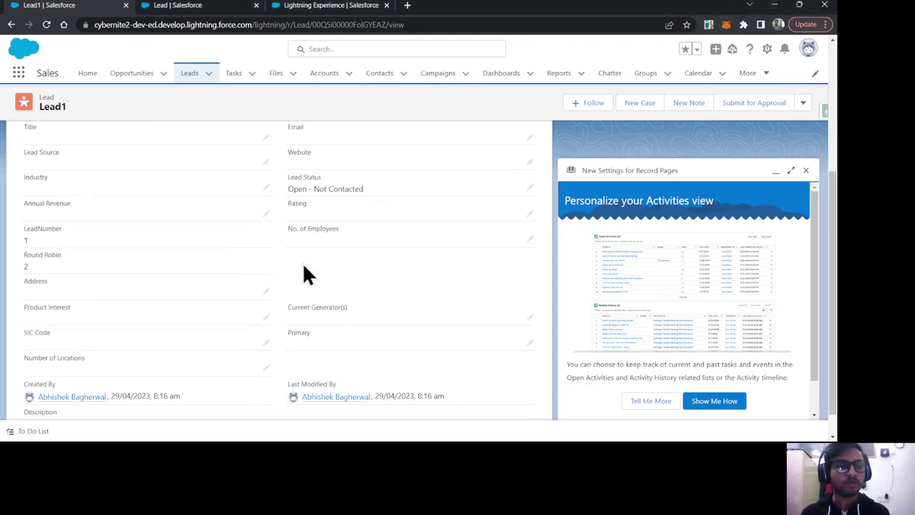
pyautogui.scroll(3, 303, 262)
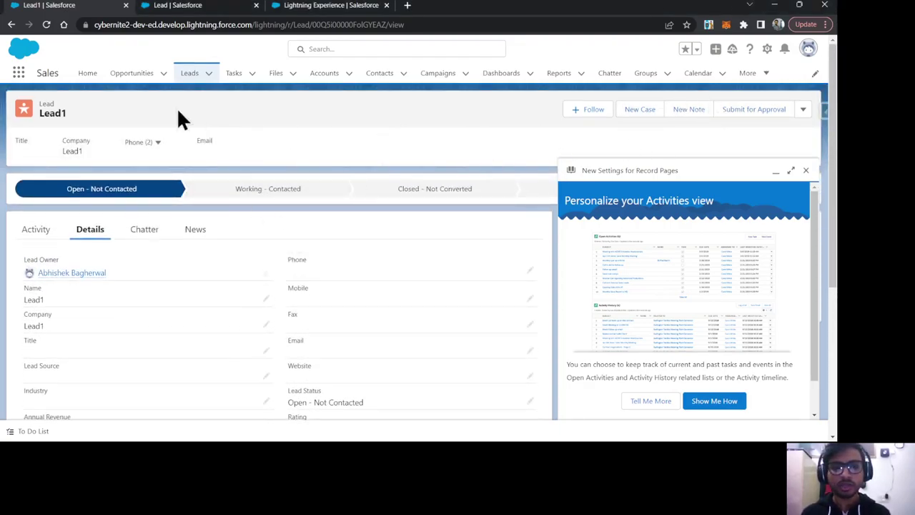
pyautogui.click(211, 77)
pyautogui.click(45, 24)
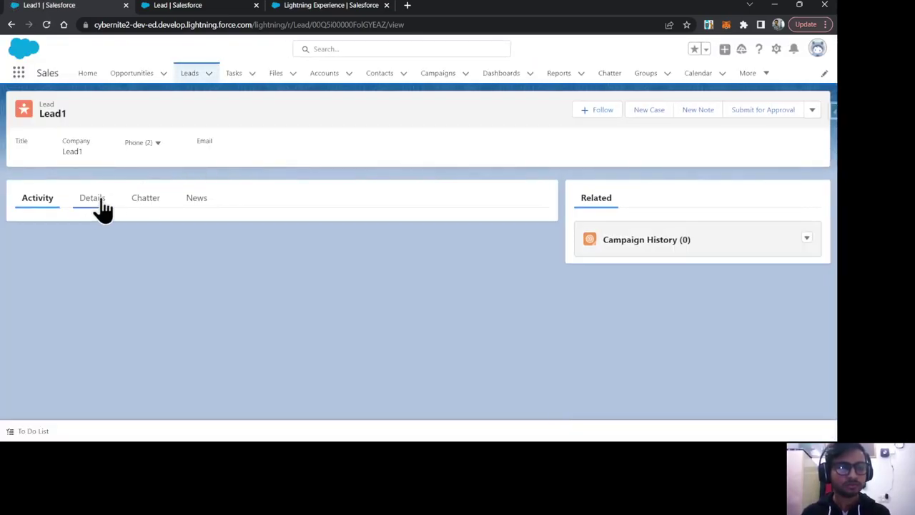
pyautogui.click(98, 204)
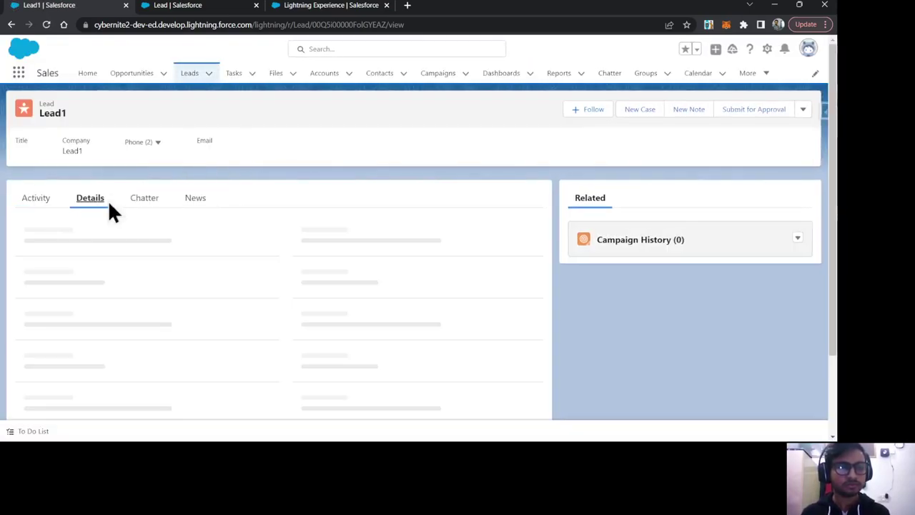
pyautogui.scroll(-1, 265, 243)
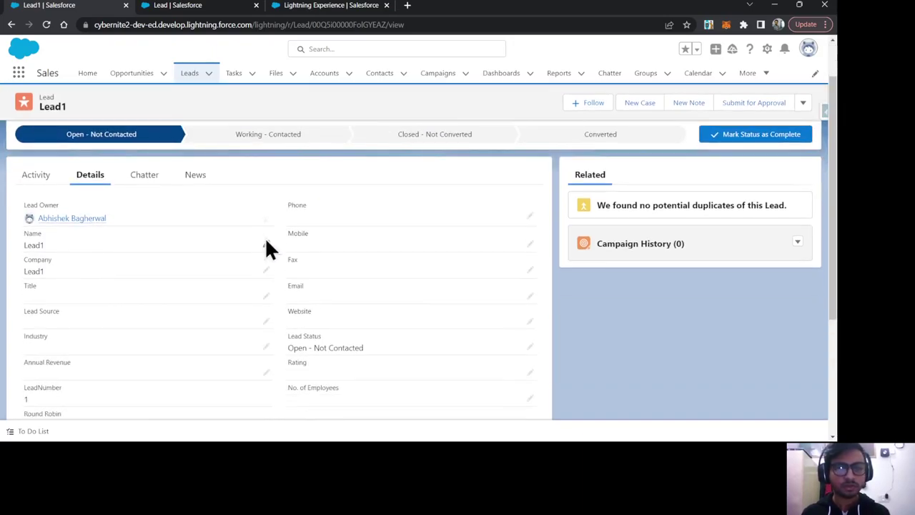
pyautogui.scroll(1, 247, 171)
# Step: Compare the Standard rule's entries with Lead1's owner and Round Robin value, reloading the lead's details
pyautogui.click(280, 6)
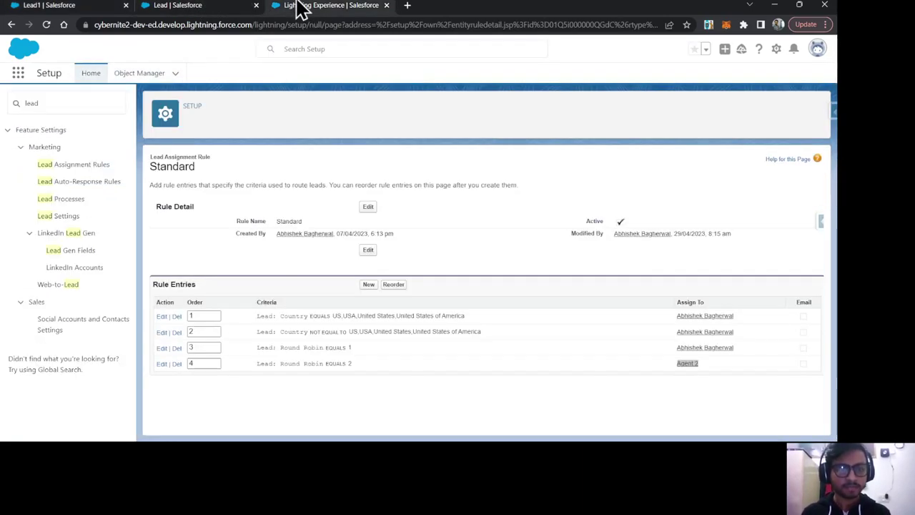
pyautogui.click(53, 8)
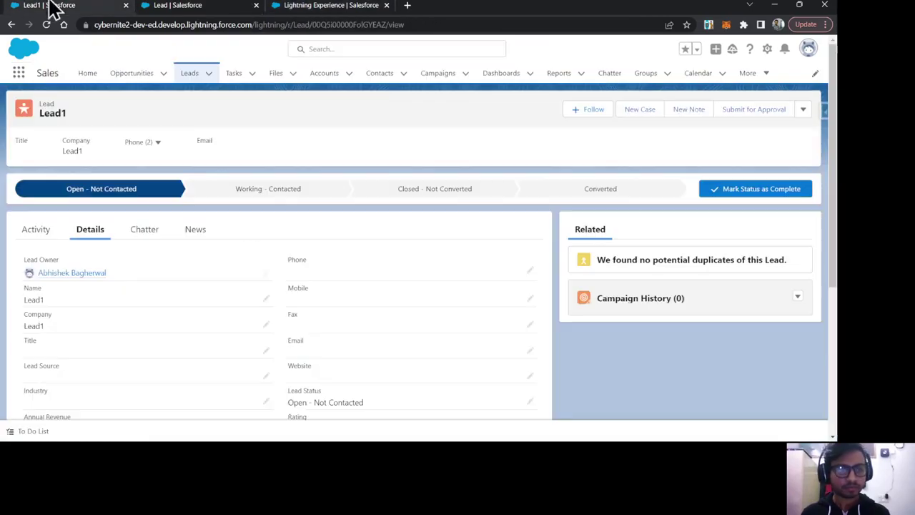
pyautogui.scroll(-2, 307, 283)
pyautogui.scroll(5, 292, 279)
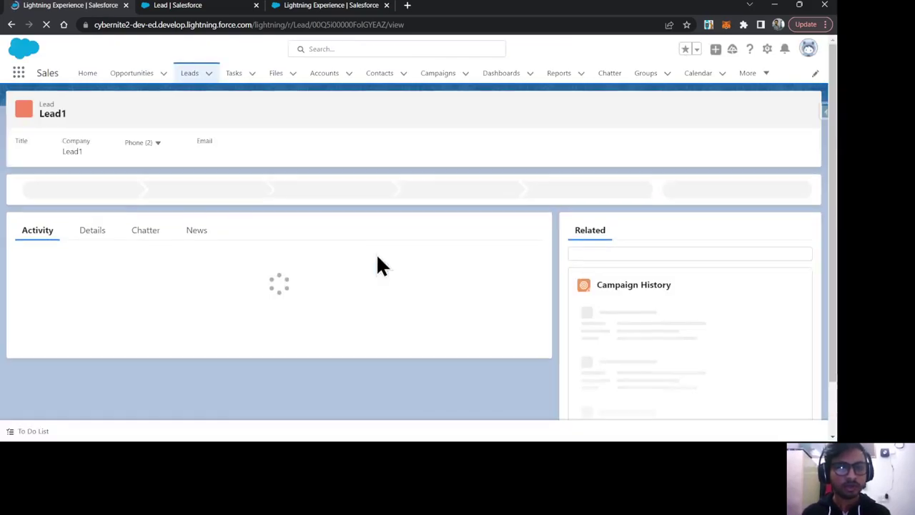
pyautogui.click(89, 236)
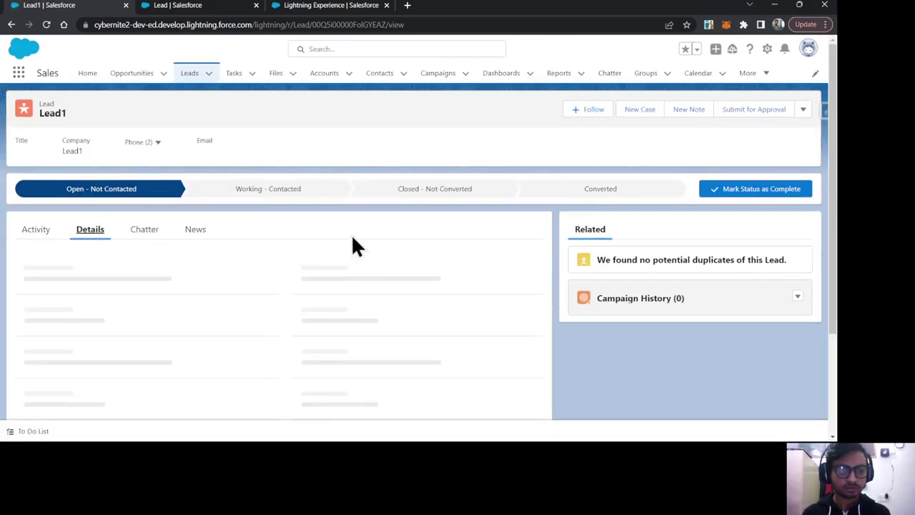
pyautogui.scroll(-1, 476, 337)
pyautogui.scroll(1, 476, 337)
# Step: Create a lead with Lead2 as both last name and company, saving it with the active assignment rule applied
pyautogui.click(190, 75)
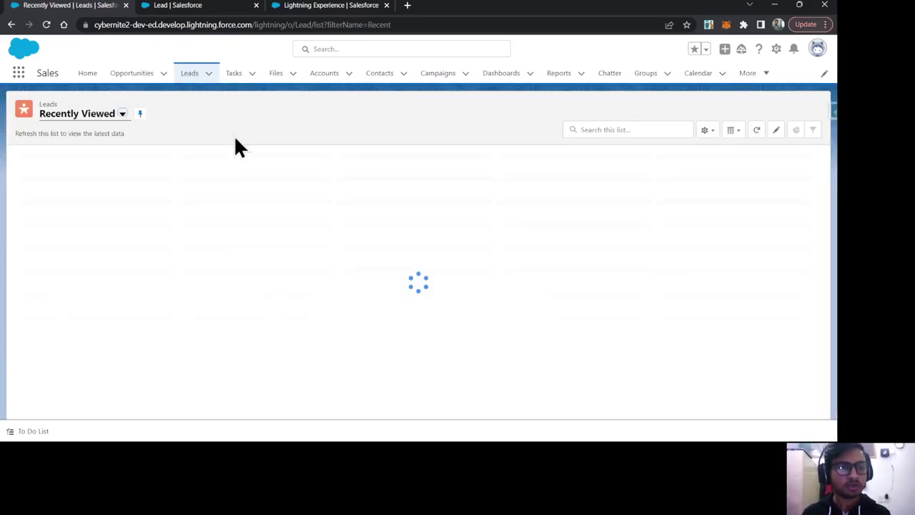
pyautogui.click(546, 109)
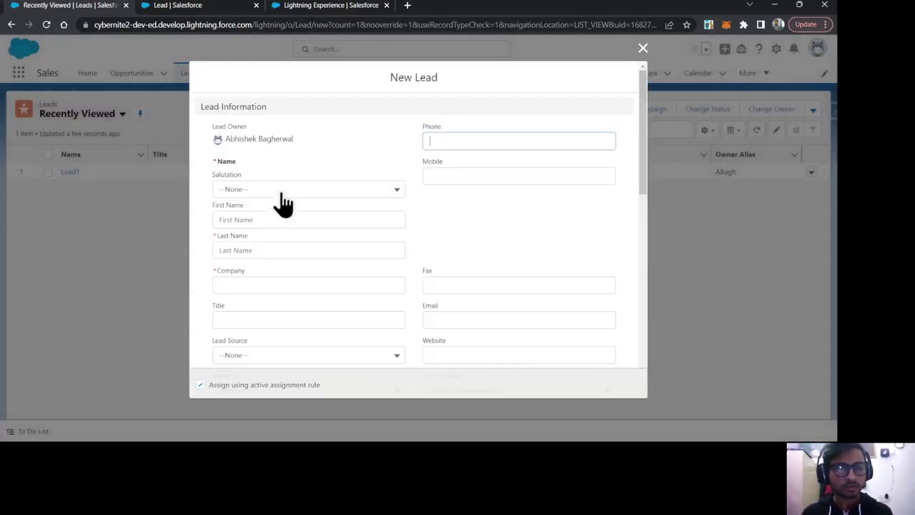
pyautogui.click(281, 250)
pyautogui.write('Lead2')
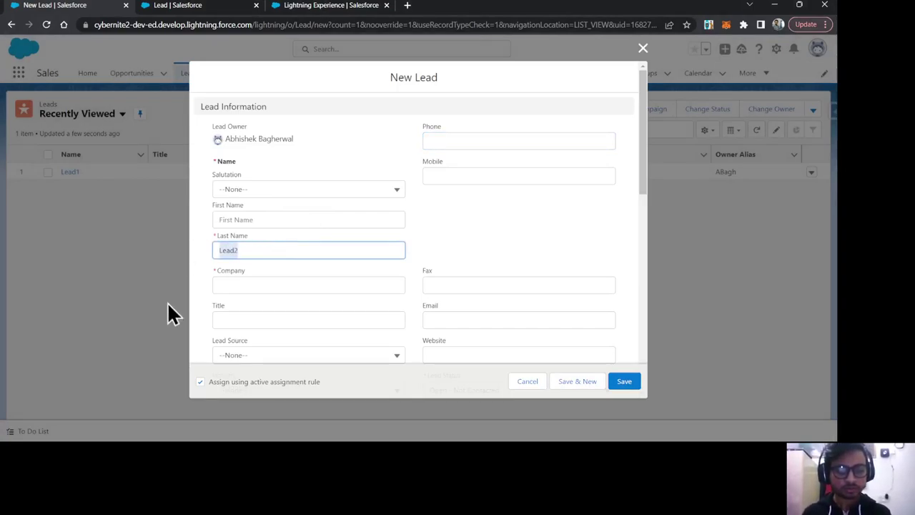
pyautogui.click(214, 286)
pyautogui.write('Lead2')
pyautogui.click(462, 250)
pyautogui.doubleClick(218, 382)
pyautogui.click(625, 384)
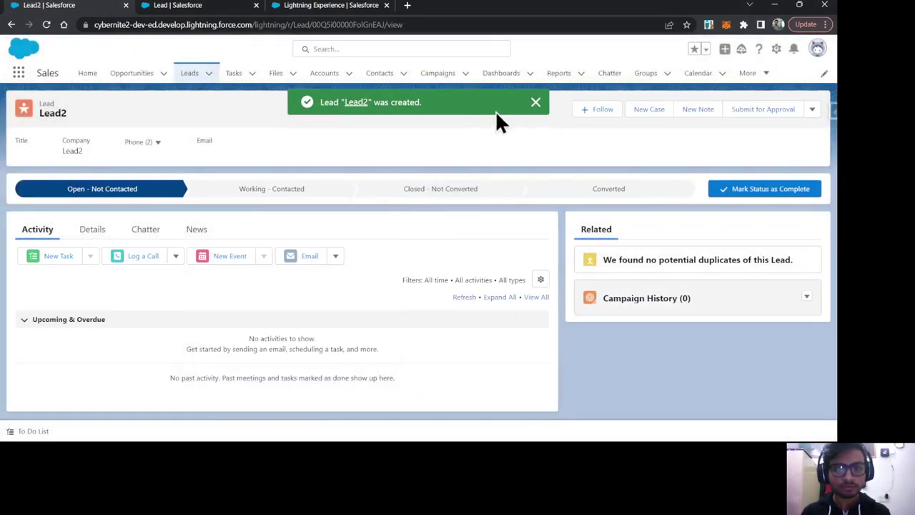
# Step: Check Lead2's Lead Owner, reload the record's details, and compare them with the Round Robin formula and the Standard rule's entries
pyautogui.click(93, 230)
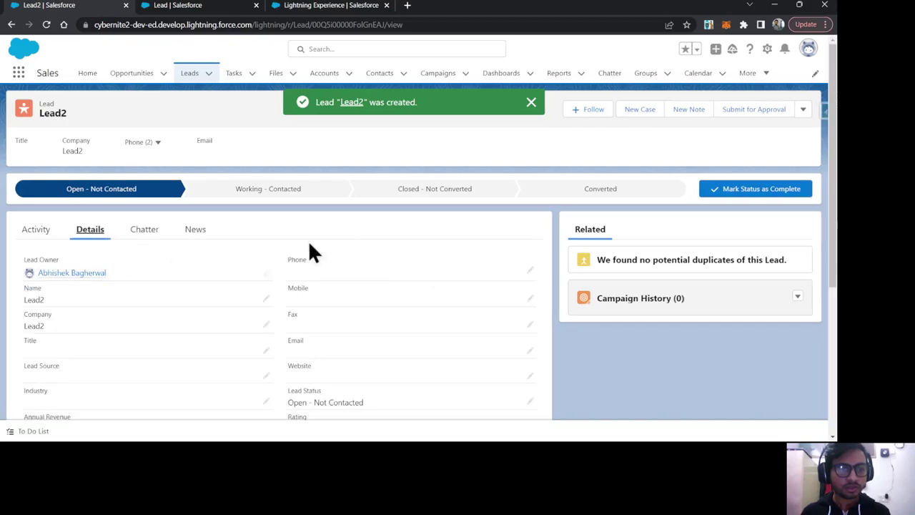
pyautogui.click(208, 74)
pyautogui.click(48, 27)
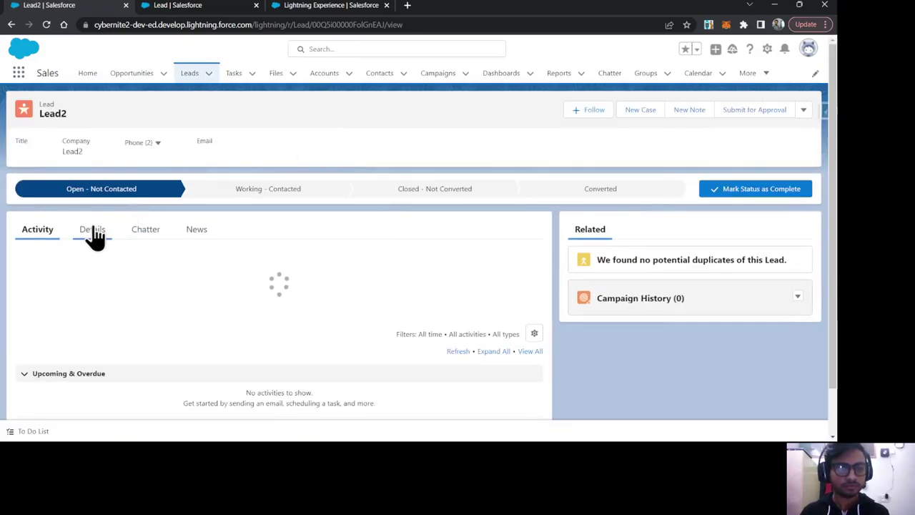
pyautogui.click(94, 232)
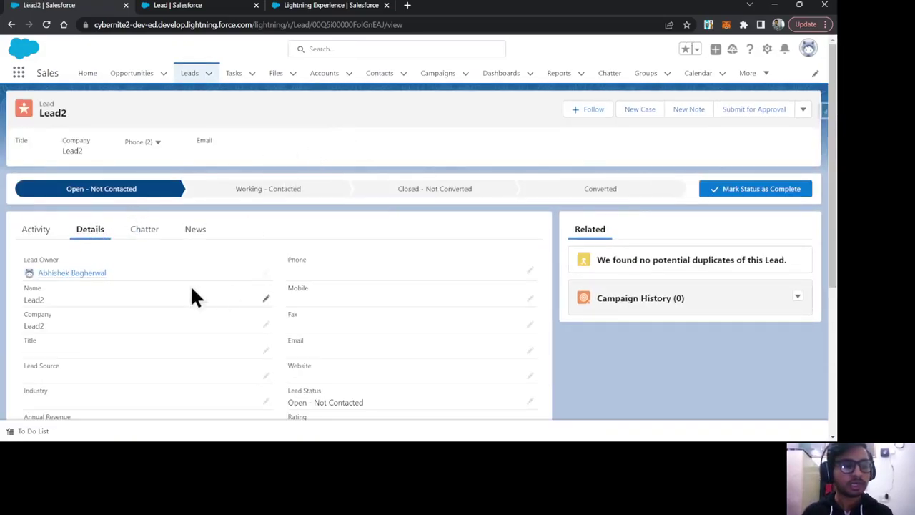
pyautogui.click(189, 7)
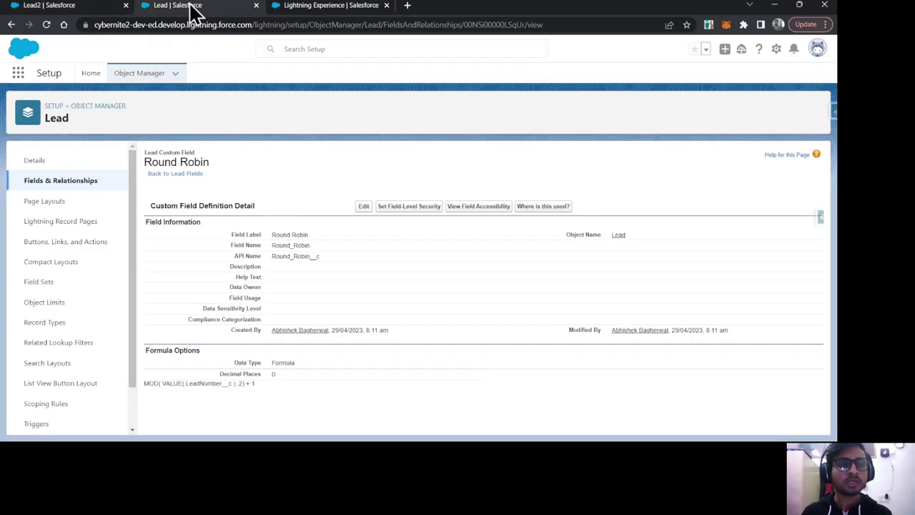
pyautogui.click(307, 8)
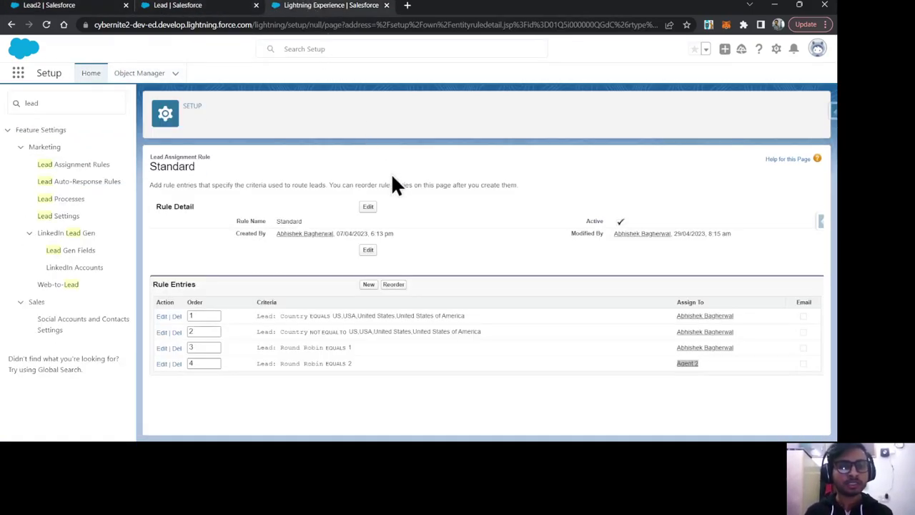
# Step: Deactivate the Standard lead assignment rule and save it, and reactivate the rule
pyautogui.click(368, 208)
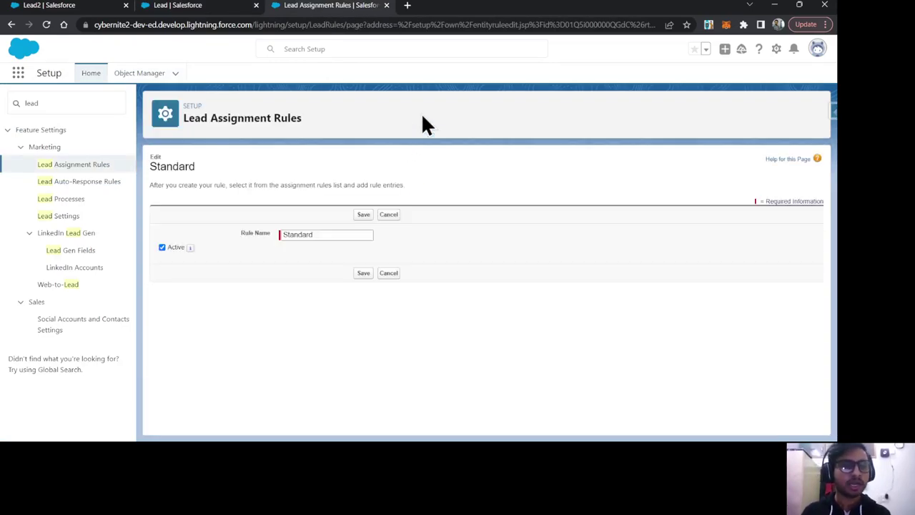
pyautogui.click(162, 248)
pyautogui.click(363, 273)
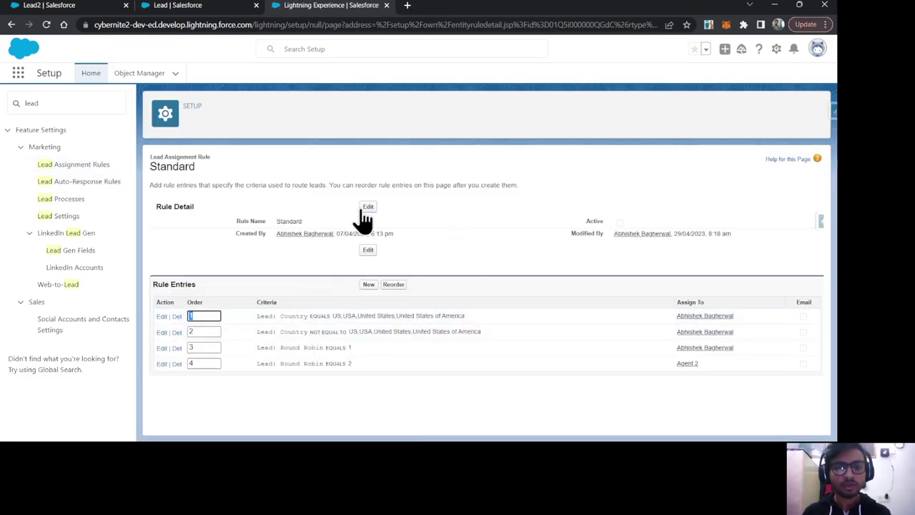
pyautogui.click(365, 209)
pyautogui.click(163, 248)
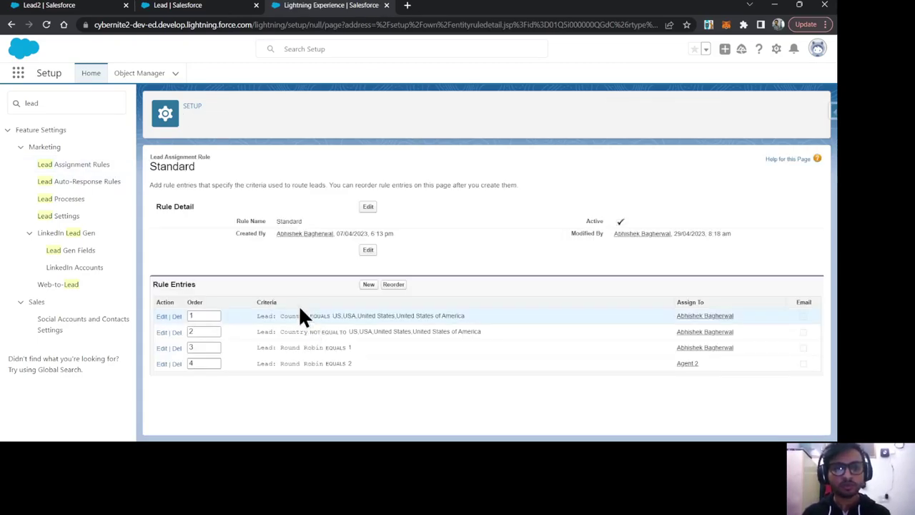
# Step: Return to the Leads list in the first browser tab and delete both Lead2 and Lead1
pyautogui.click(72, 6)
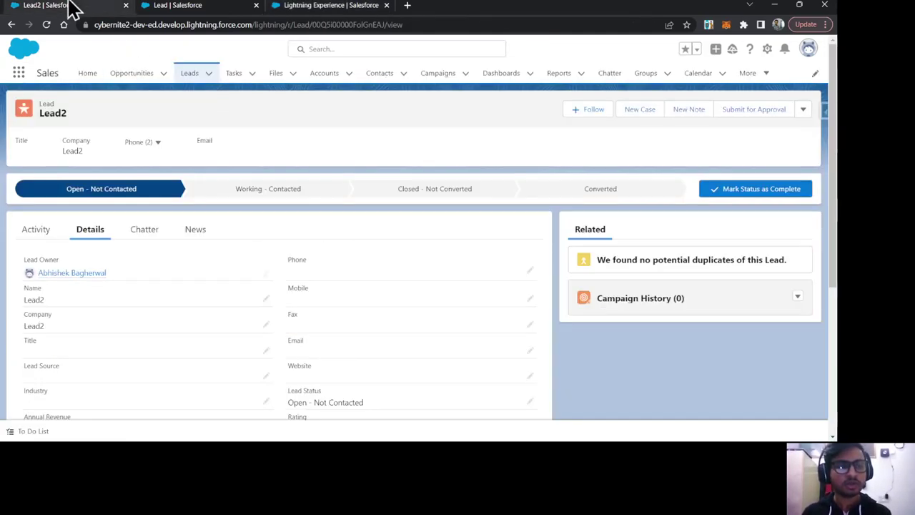
pyautogui.click(190, 75)
pyautogui.click(811, 174)
pyautogui.click(776, 210)
pyautogui.click(557, 263)
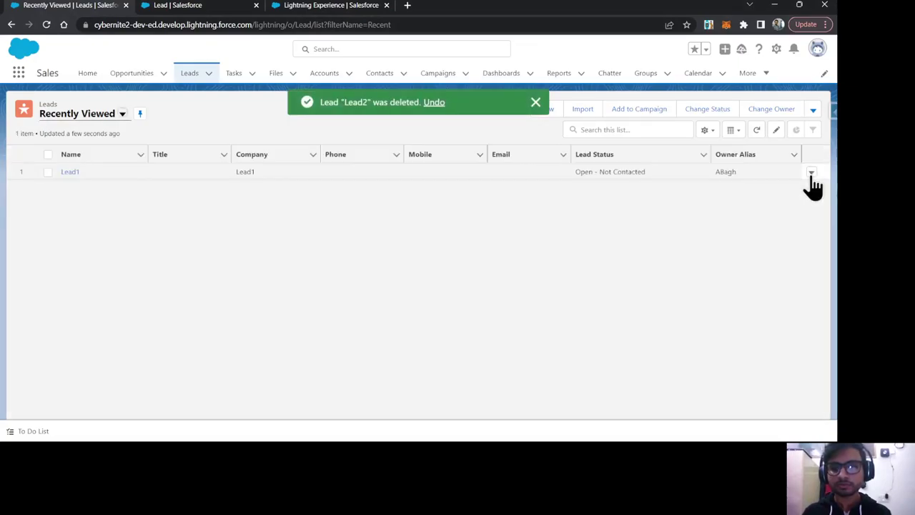
pyautogui.click(812, 172)
pyautogui.click(777, 212)
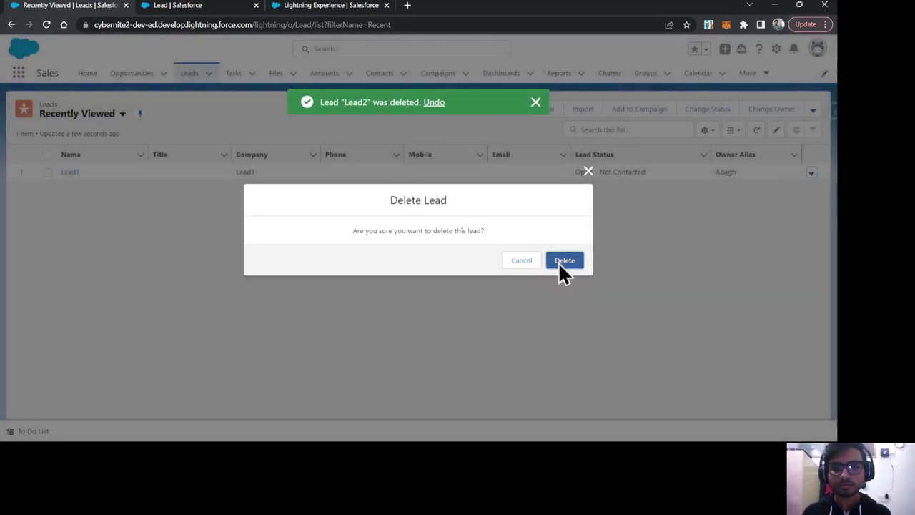
pyautogui.click(557, 263)
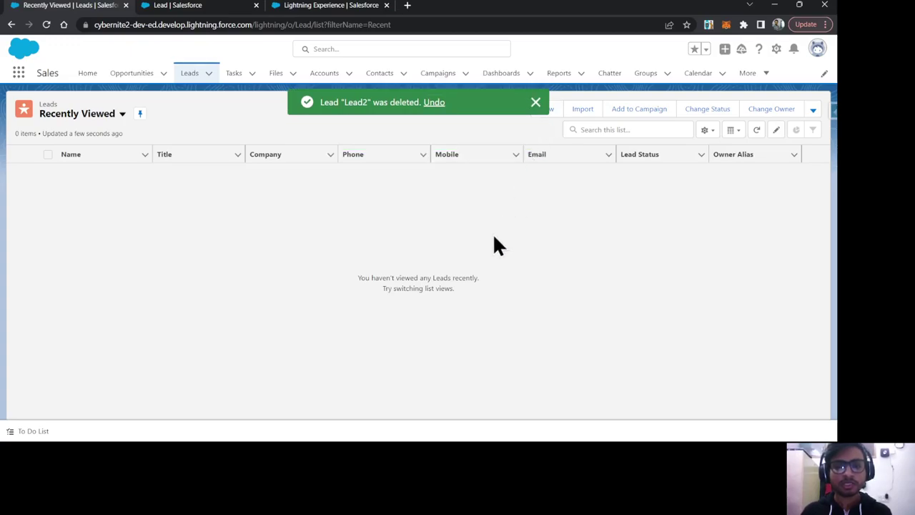
# Step: Reload the Leads list, create a lead with Lead1 as last name and company, and dismiss the notification
pyautogui.press('F5')
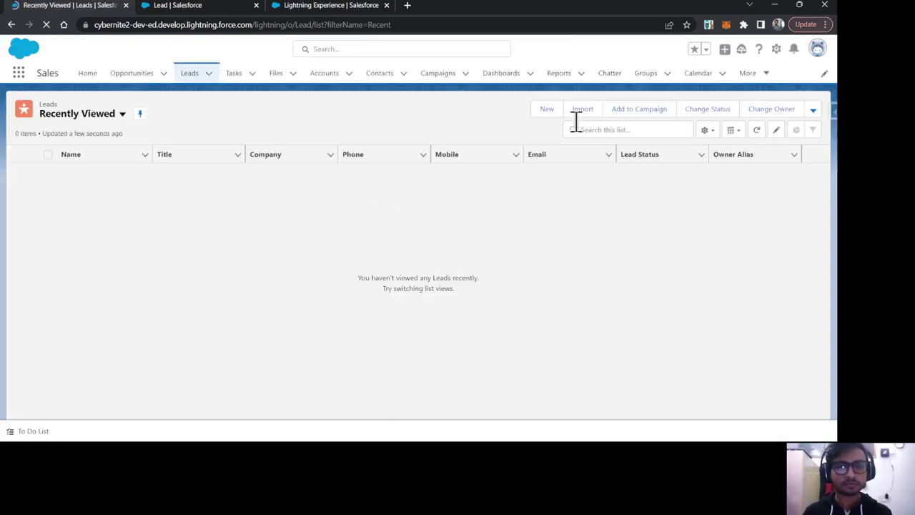
pyautogui.click(547, 110)
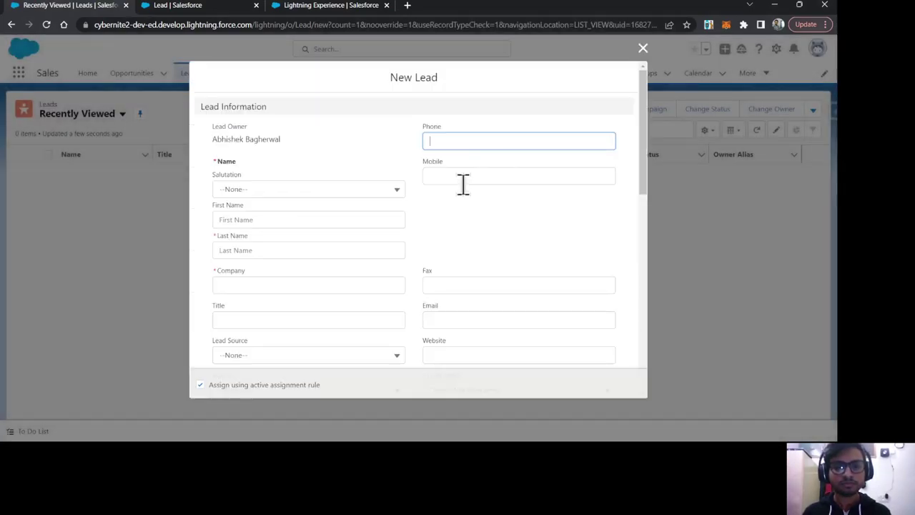
pyautogui.click(270, 249)
pyautogui.write('Lead1')
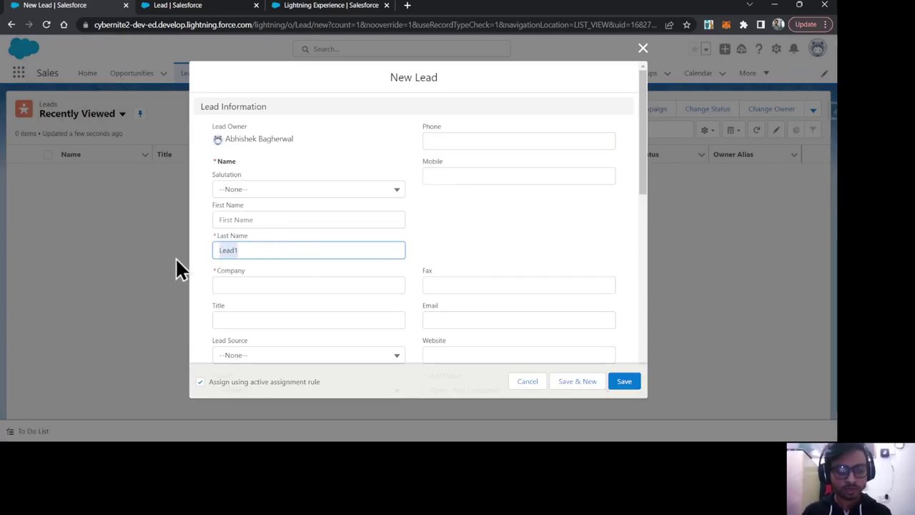
pyautogui.click(245, 279)
pyautogui.write('Lead1')
pyautogui.click(616, 379)
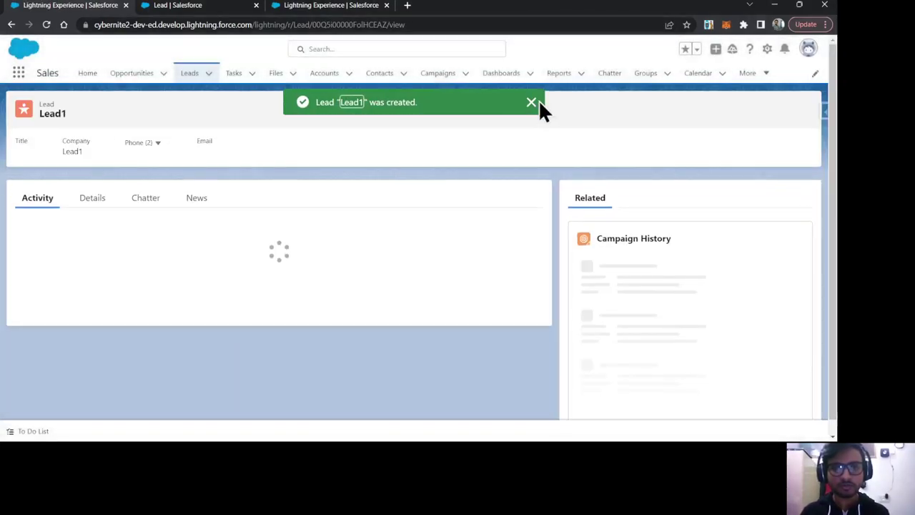
pyautogui.click(537, 102)
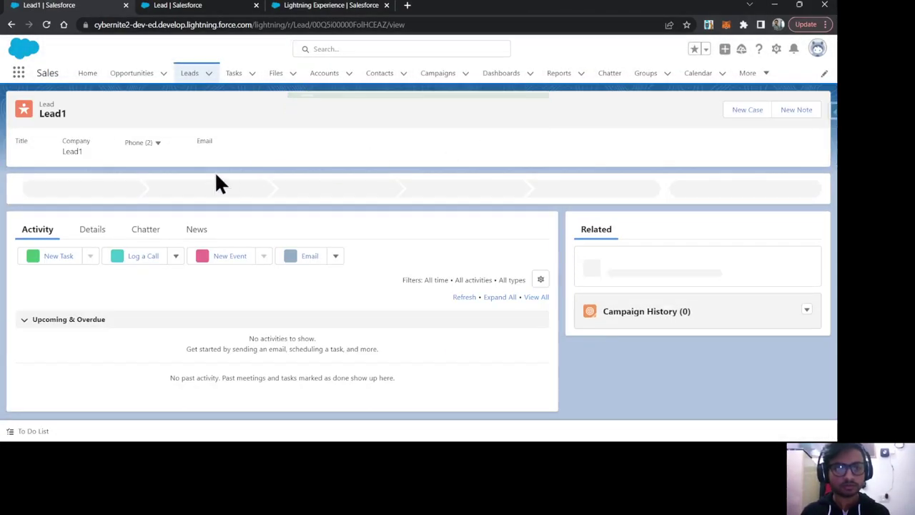
# Step: Check Lead1's owner in its details against the Standard rule's entries, and reopen the record from the Leads list
pyautogui.click(84, 230)
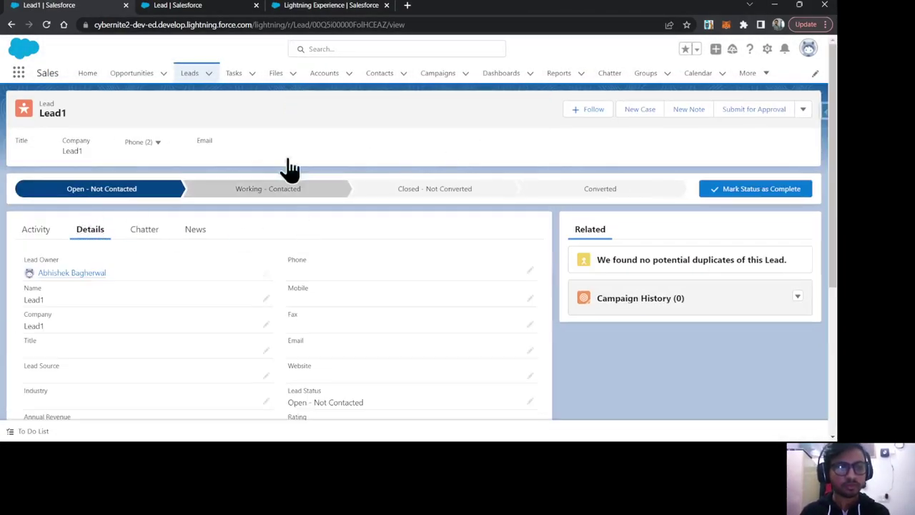
pyautogui.click(307, 6)
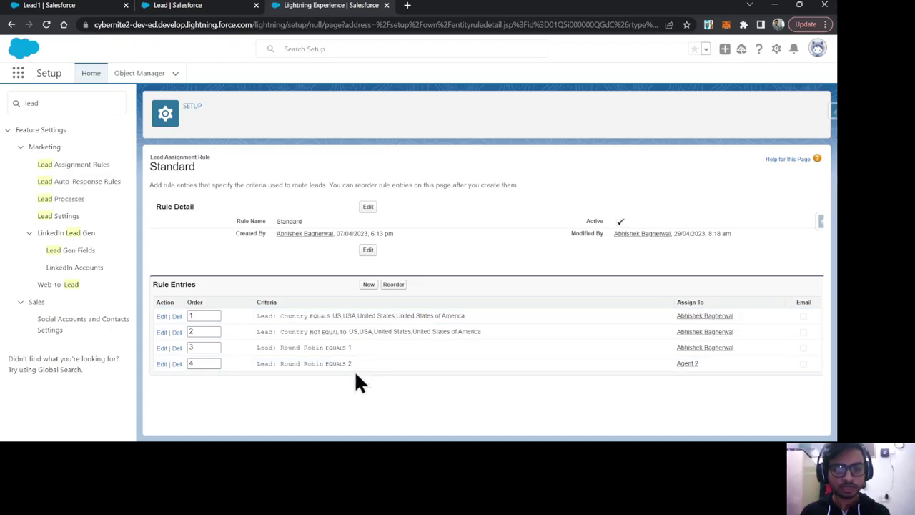
pyautogui.click(72, 6)
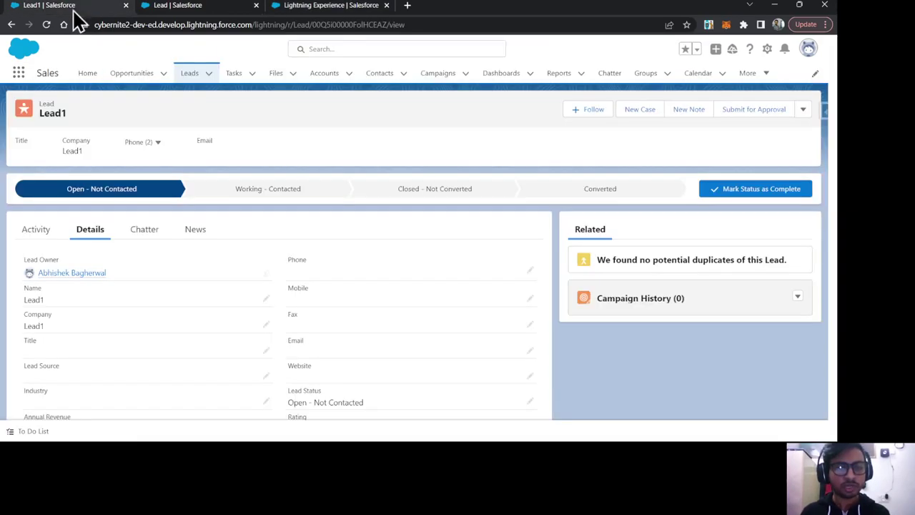
pyautogui.click(186, 86)
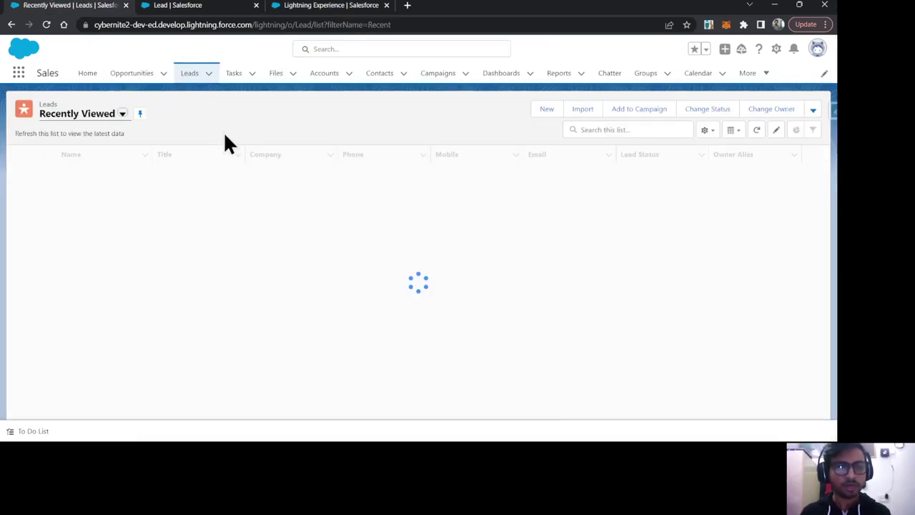
pyautogui.click(66, 172)
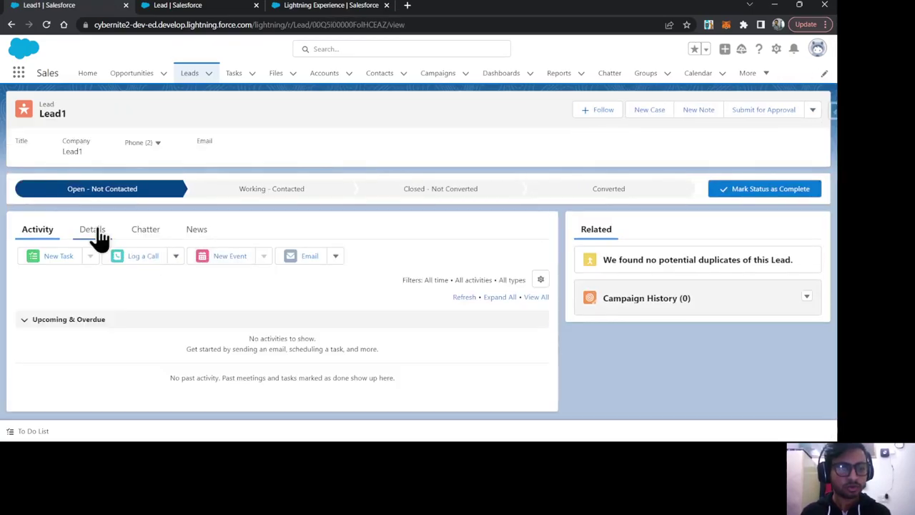
pyautogui.click(101, 230)
# Step: Create another lead with Lead2 as last name and company, save it with the active assignment rule, and dismiss the notification
pyautogui.click(191, 76)
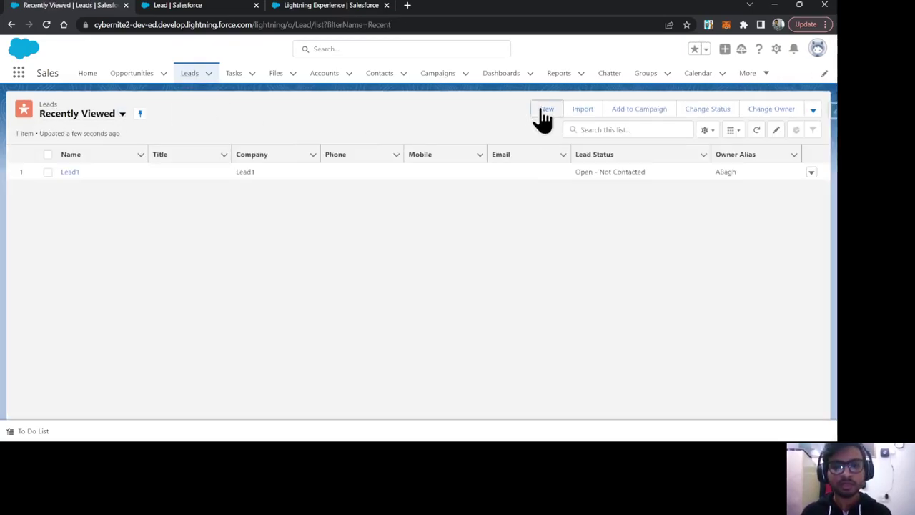
pyautogui.click(545, 111)
pyautogui.click(241, 250)
pyautogui.write('Lead2')
pyautogui.moveTo(241, 251); pyautogui.dragTo(191, 251)
pyautogui.hotkey('ctrl', 'c')
pyautogui.click(233, 293)
pyautogui.hotkey('ctrl', 'v')
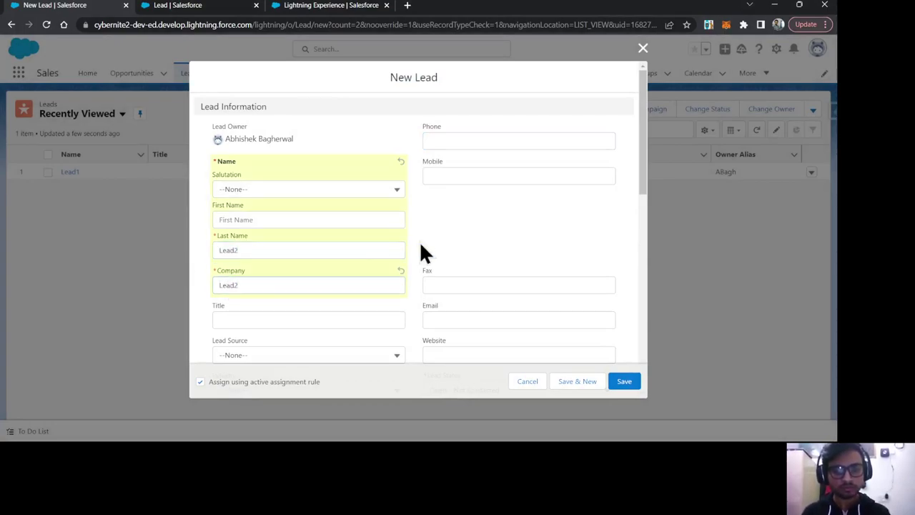
pyautogui.click(620, 383)
pyautogui.click(530, 102)
# Step: Reload the new Lead2 record and examine its Lead Owner, LeadNumber and Round Robin values in the details
pyautogui.click(83, 229)
pyautogui.click(51, 29)
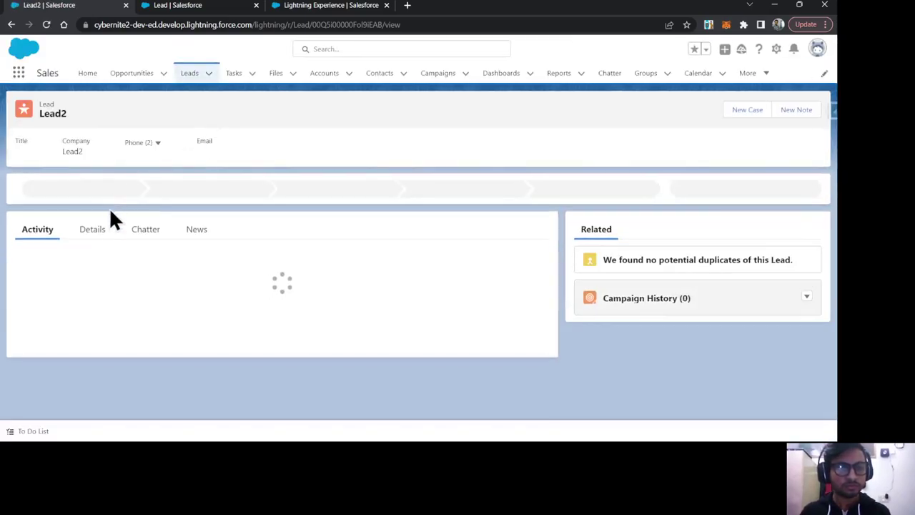
pyautogui.click(97, 233)
pyautogui.scroll(-1, 248, 326)
pyautogui.scroll(-3, 253, 322)
pyautogui.scroll(5, 284, 307)
pyautogui.scroll(-2, 275, 309)
pyautogui.scroll(-3, 269, 308)
pyautogui.scroll(5, 267, 297)
# Step: Compare Lead2's LeadNumber, Round Robin value and owner with the Round Robin formula field and the Standard rule's entries
pyautogui.click(201, 7)
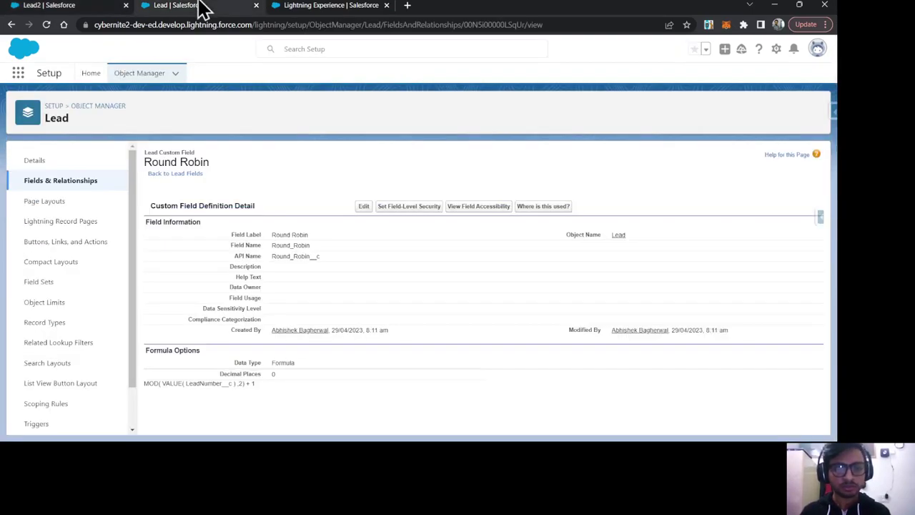
pyautogui.click(336, 6)
pyautogui.click(78, 6)
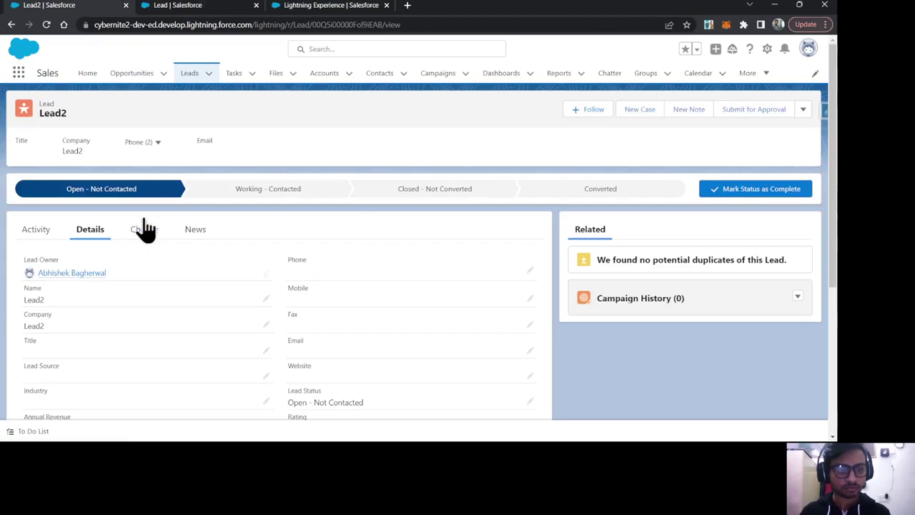
pyautogui.scroll(-4, 104, 356)
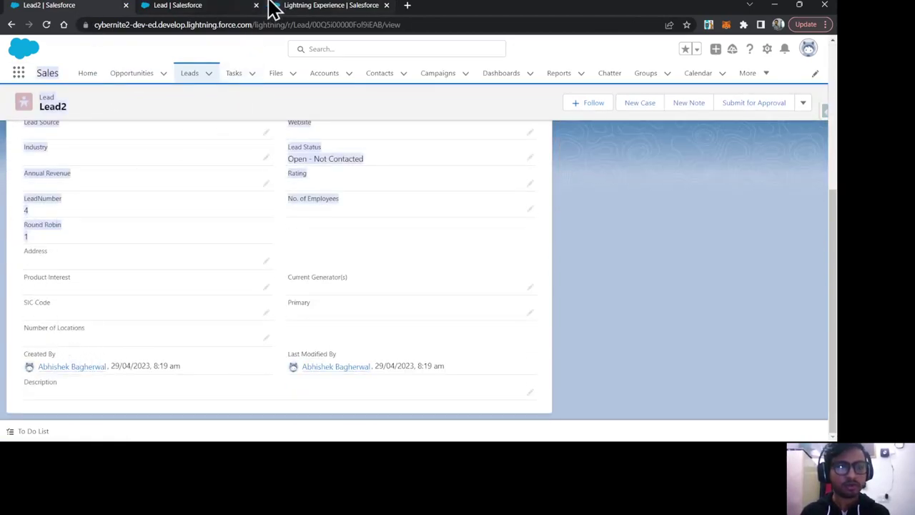
pyautogui.click(323, 7)
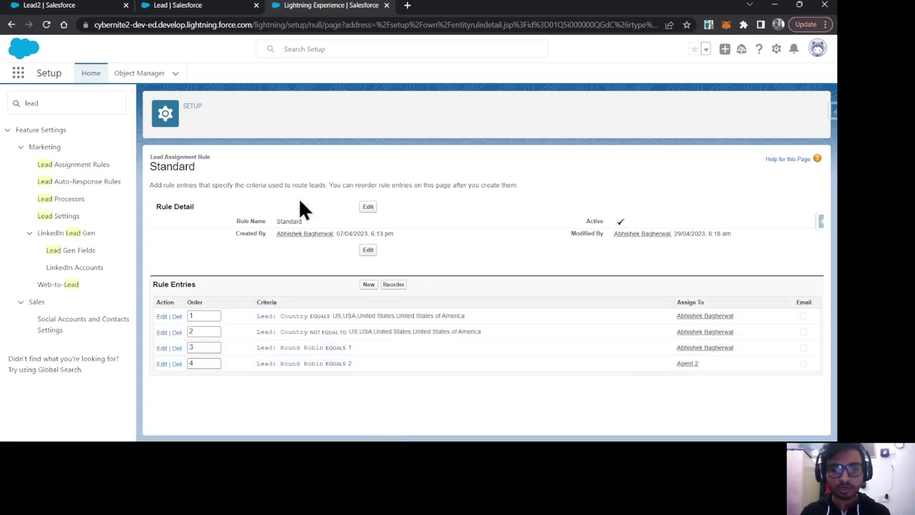
pyautogui.click(36, 9)
pyautogui.scroll(5, 229, 288)
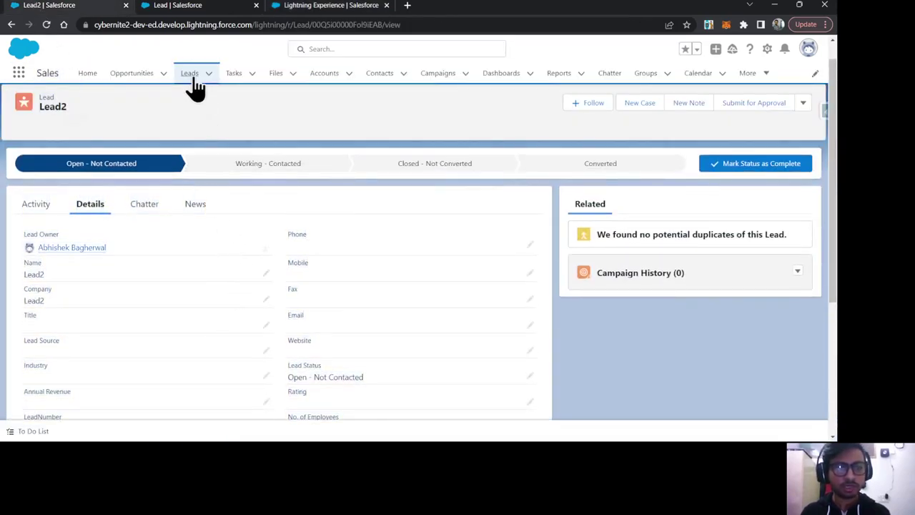
# Step: Open Lead1 from the Leads list and examine its LeadNumber and Round Robin values in the details
pyautogui.click(190, 75)
pyautogui.click(69, 189)
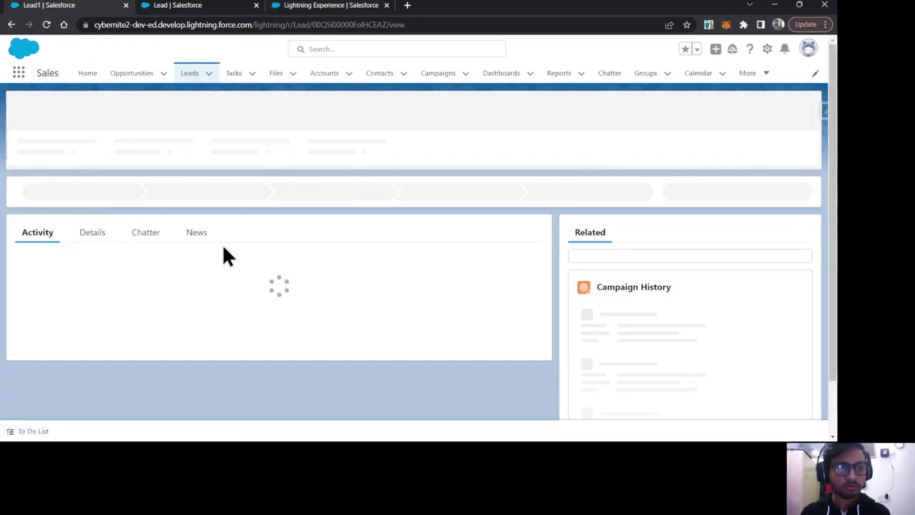
pyautogui.click(92, 236)
pyautogui.scroll(-2, 251, 265)
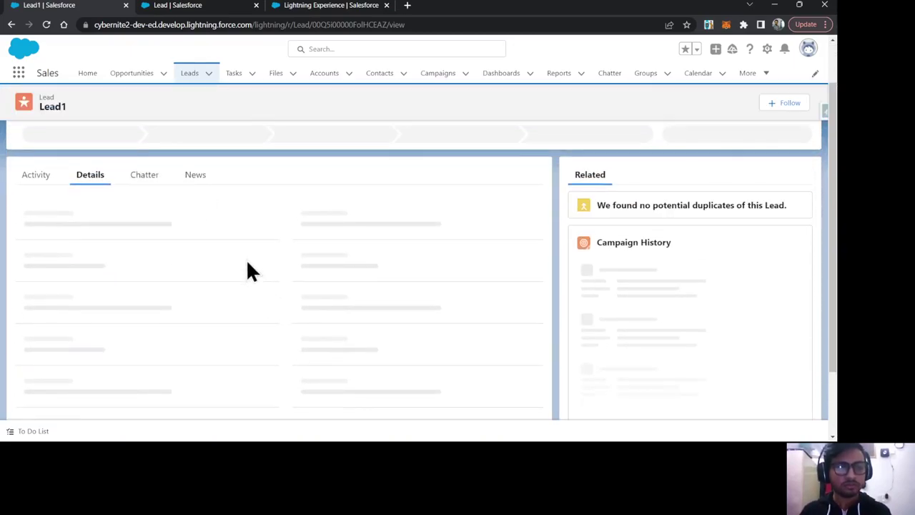
pyautogui.scroll(-4, 247, 262)
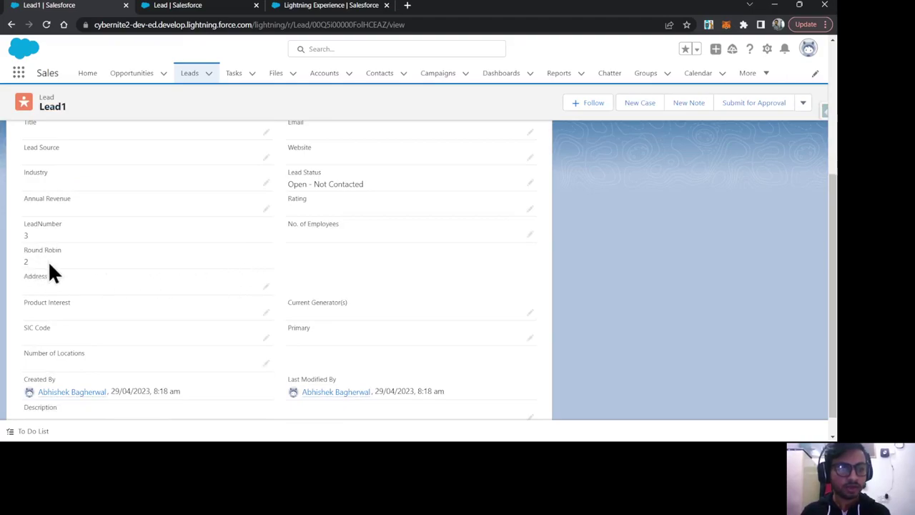
pyautogui.scroll(5, 127, 276)
# Step: Compare Lead1's Round Robin value and owner with the Round Robin formula and the Standard rule's entries
pyautogui.click(182, 6)
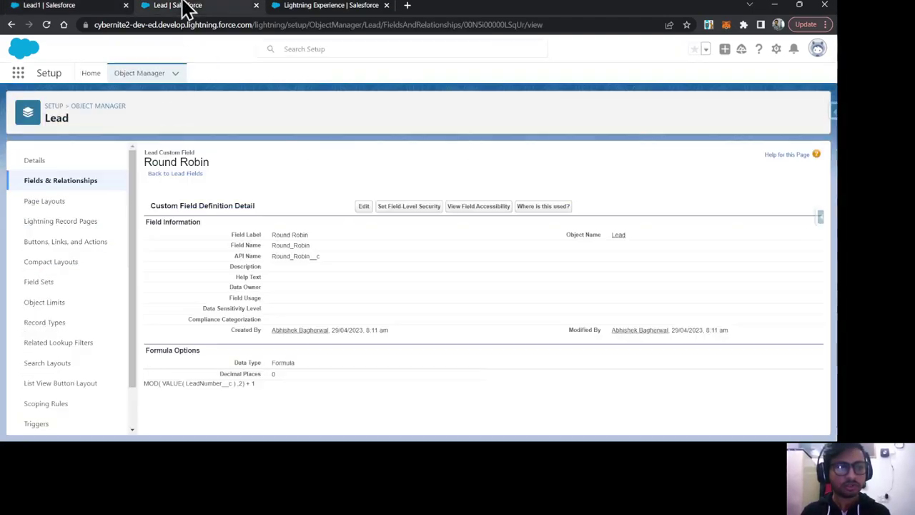
pyautogui.click(302, 6)
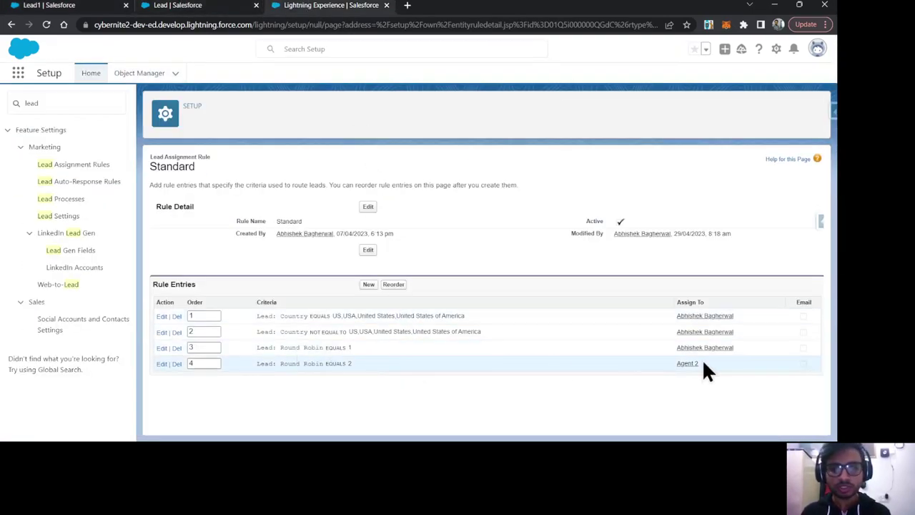
pyautogui.click(50, 6)
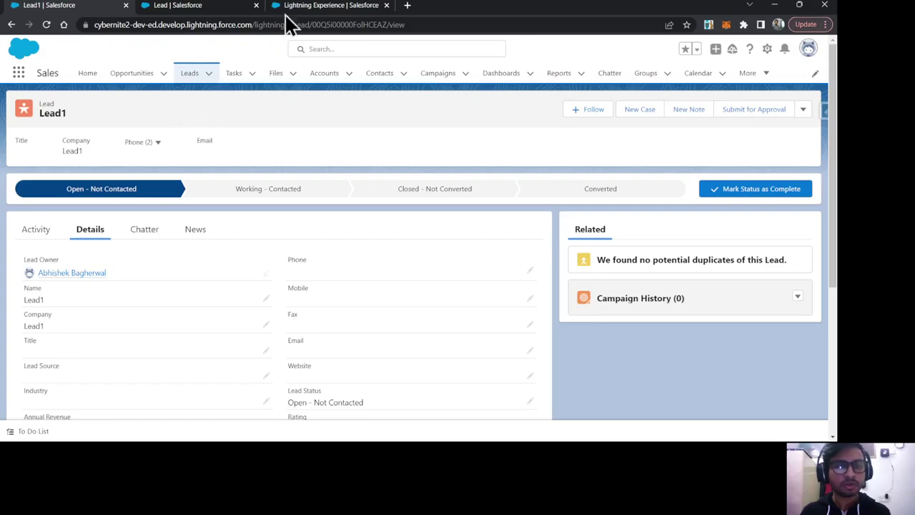
# Step: Reorder the Standard rule's entries: Round Robin equals 1 as 1, Round Robin equals 2 as 2, Country equals as 3, Country not equal to as 4
pyautogui.click(314, 7)
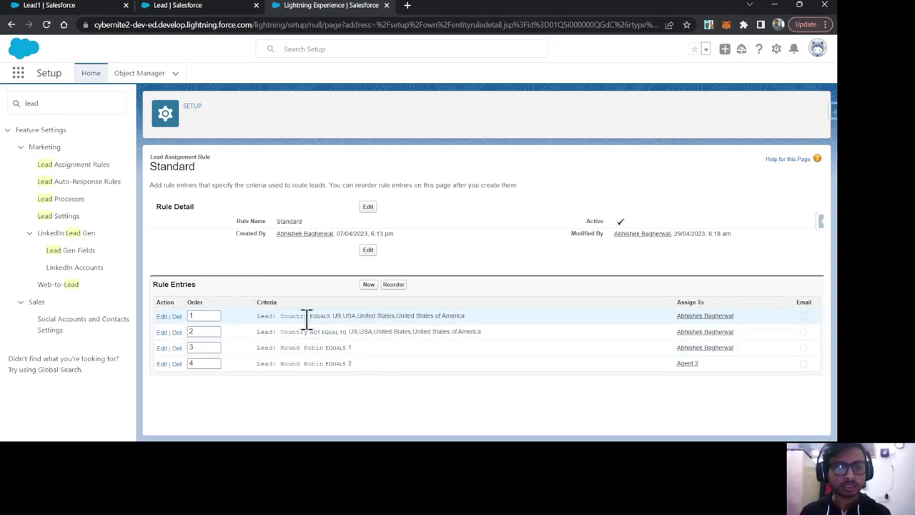
pyautogui.click(202, 330)
pyautogui.write('4')
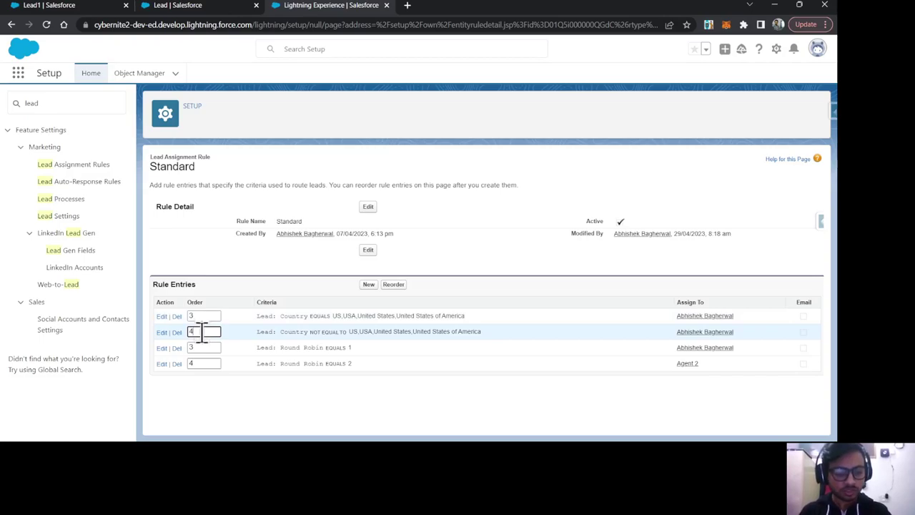
pyautogui.click(206, 347)
pyautogui.write('1')
pyautogui.click(206, 365)
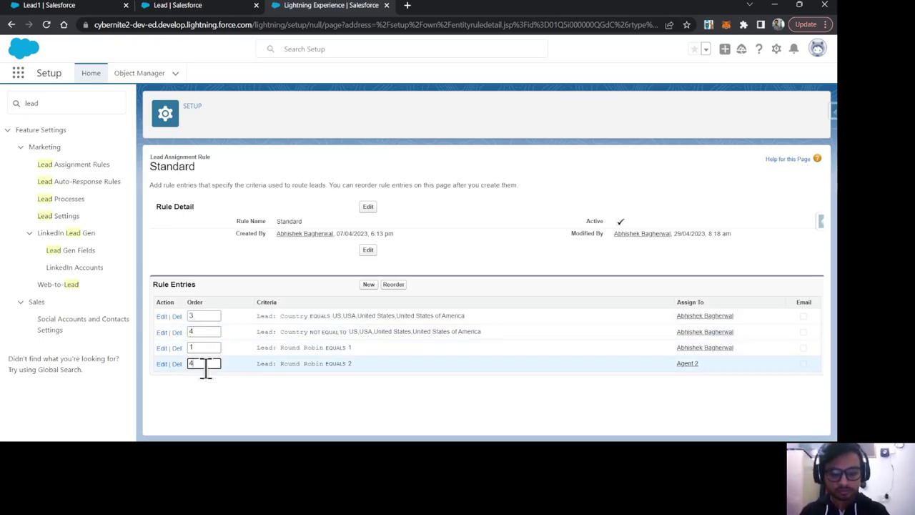
pyautogui.click(394, 285)
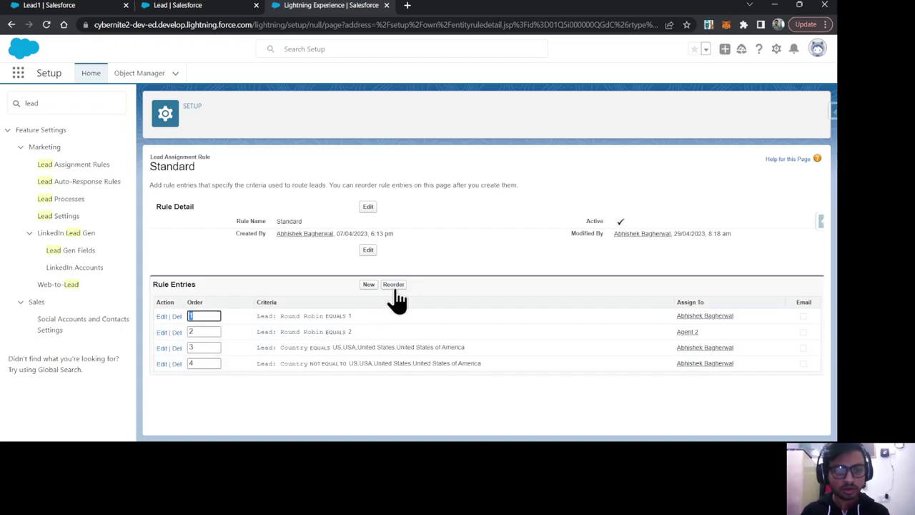
# Step: Deactivate the Standard lead assignment rule and save it, and reactivate it with another save
pyautogui.click(367, 208)
pyautogui.click(161, 248)
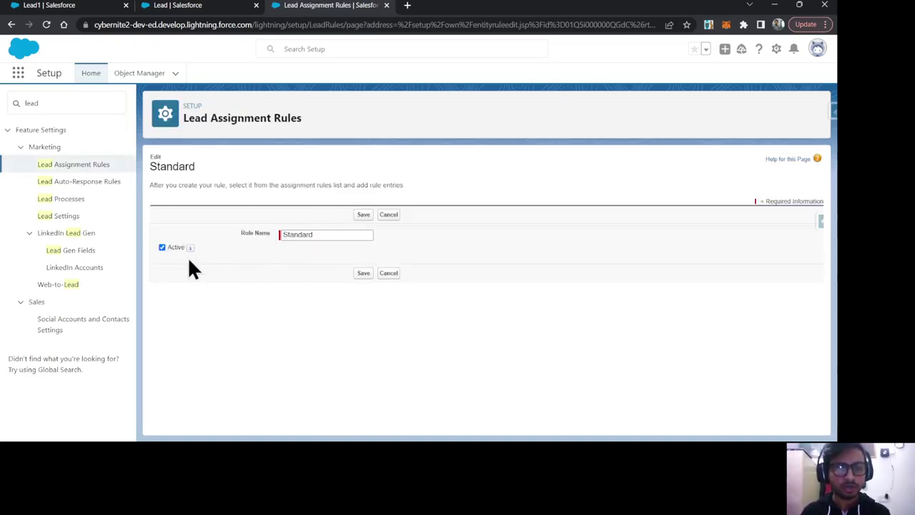
pyautogui.click(363, 273)
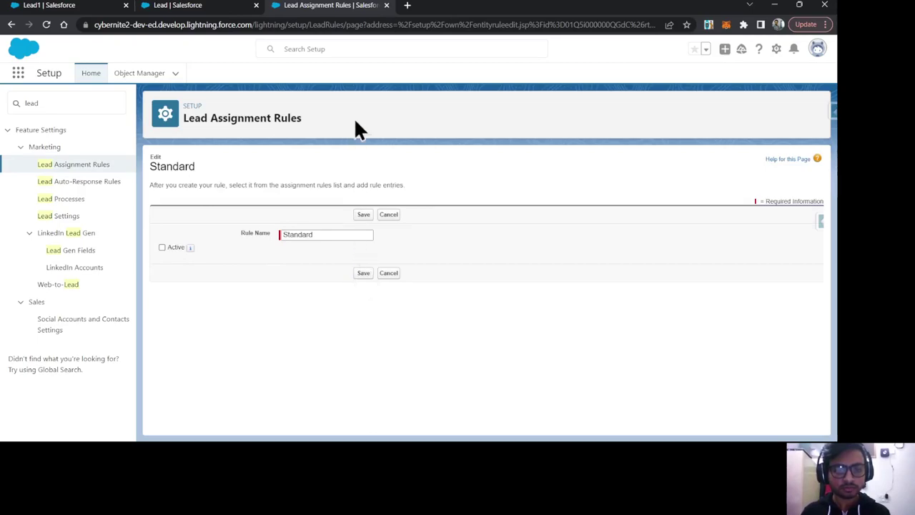
pyautogui.click(368, 207)
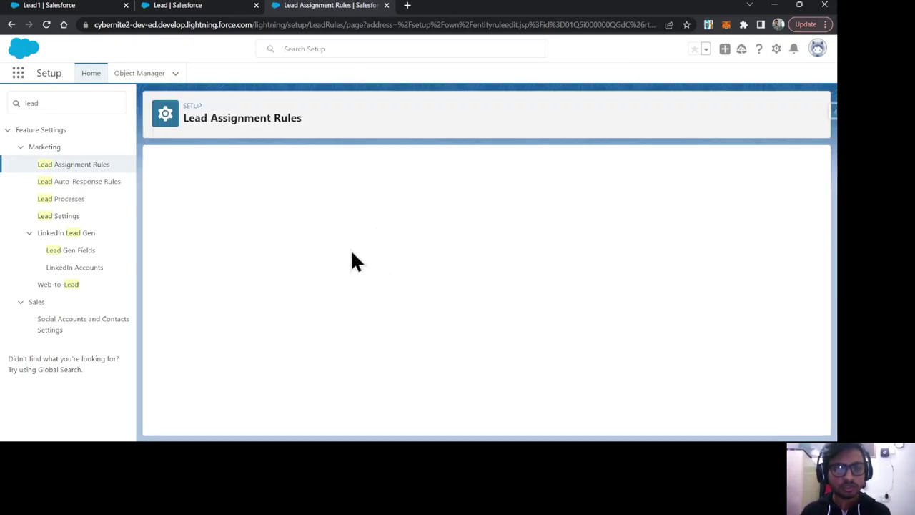
pyautogui.click(162, 248)
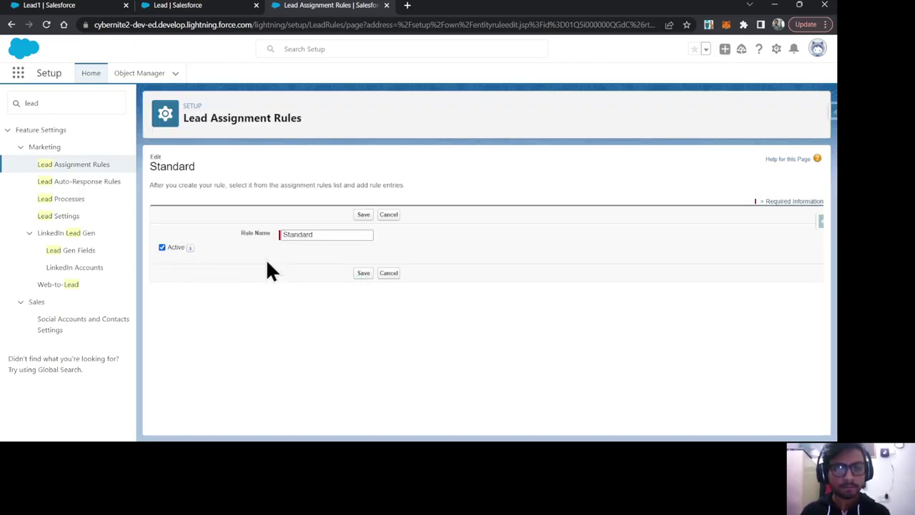
pyautogui.click(364, 215)
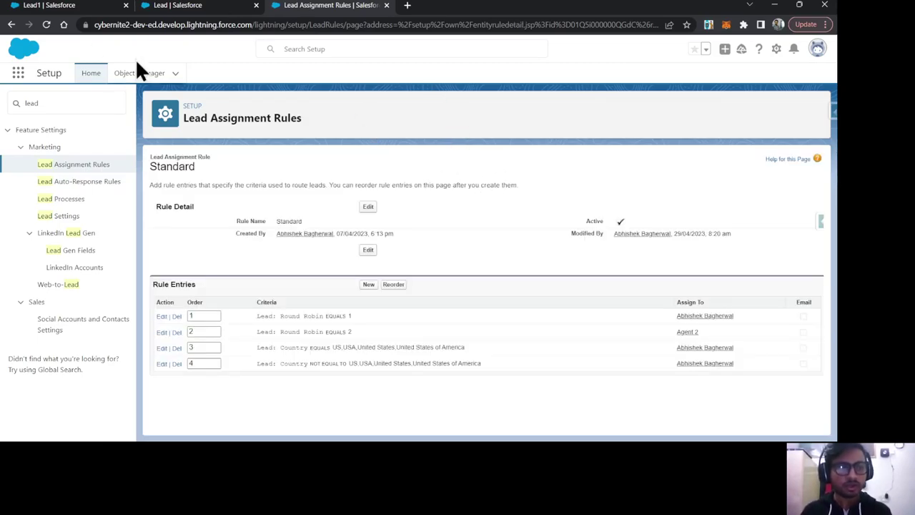
# Step: Log out of the account from the Lead1 page and log back in with the saved username and password
pyautogui.hotkey('ctrl', '1')
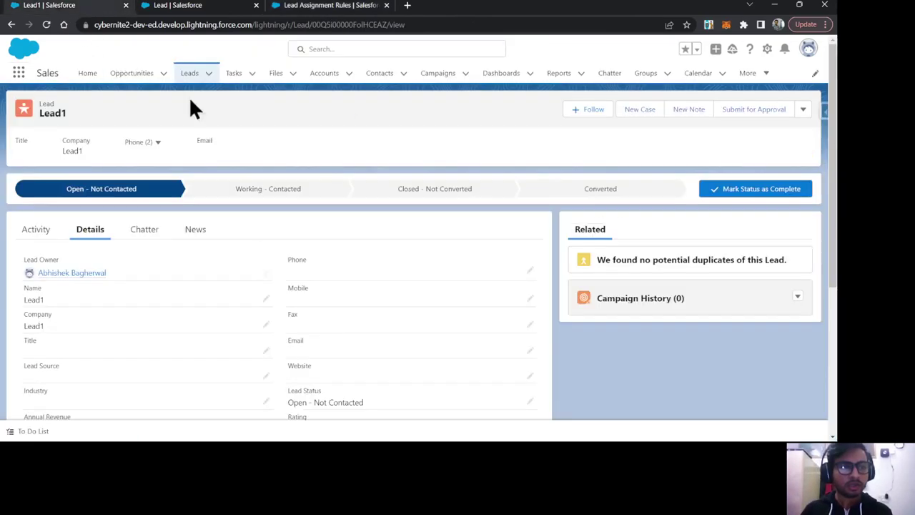
pyautogui.click(808, 50)
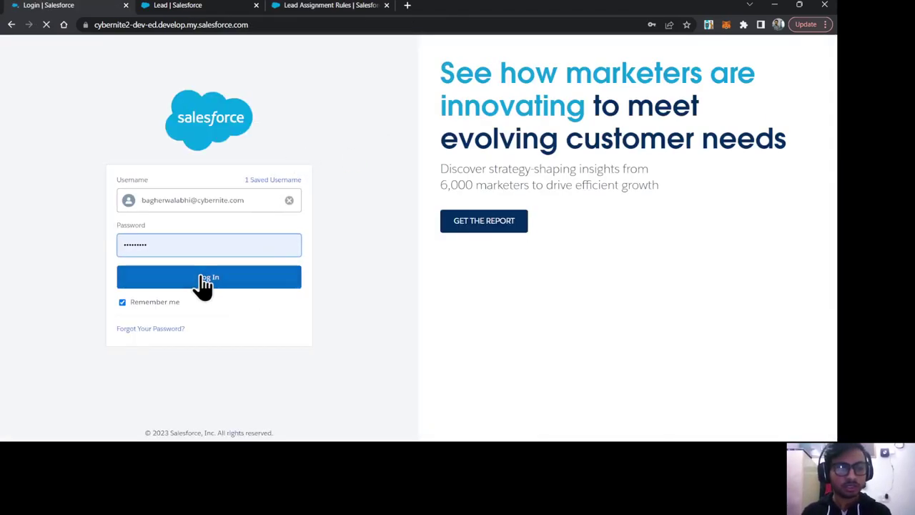
pyautogui.click(204, 279)
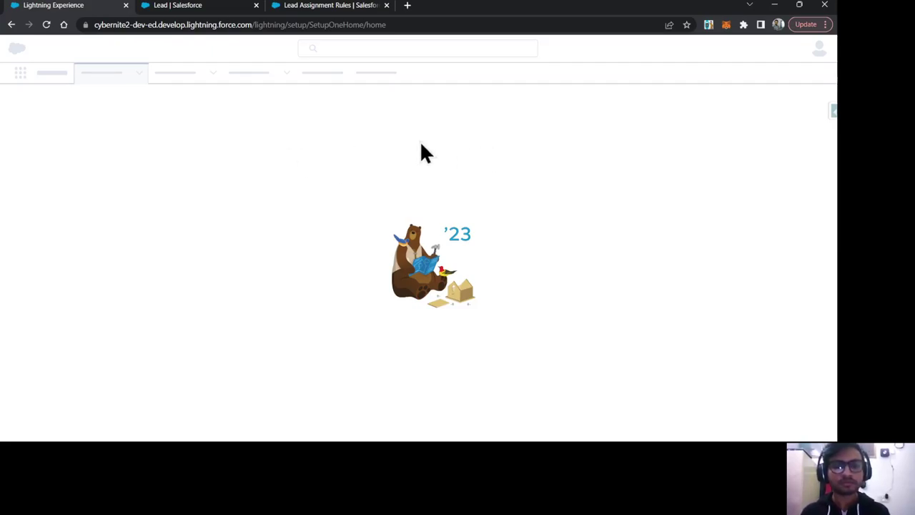
pyautogui.click(218, 8)
pyautogui.click(43, 7)
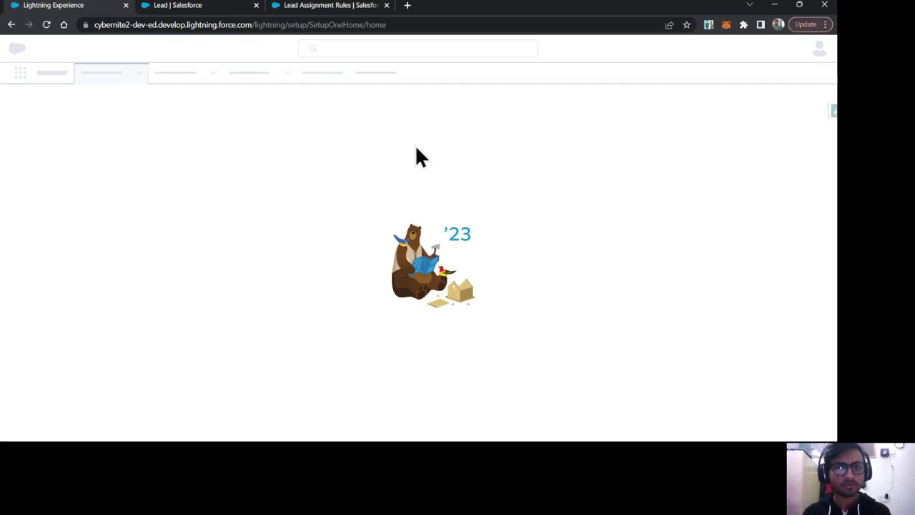
# Step: Search Setup for "user" and open the All Users list
pyautogui.click(182, 7)
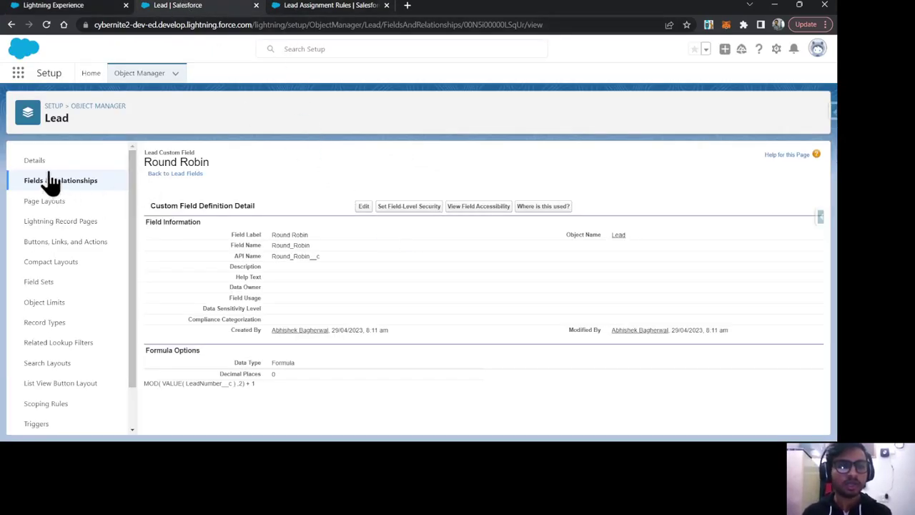
pyautogui.click(91, 74)
pyautogui.click(50, 103)
pyautogui.write('us')
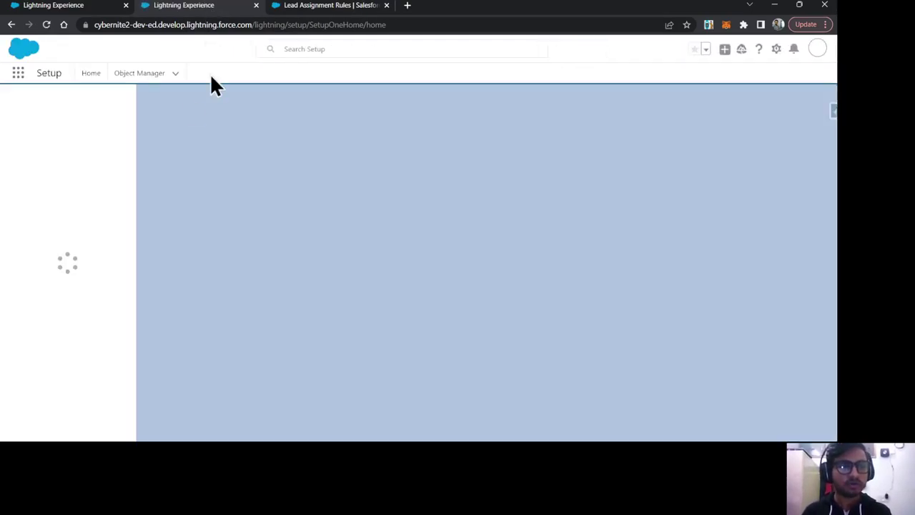
pyautogui.click(84, 103)
pyautogui.write('user')
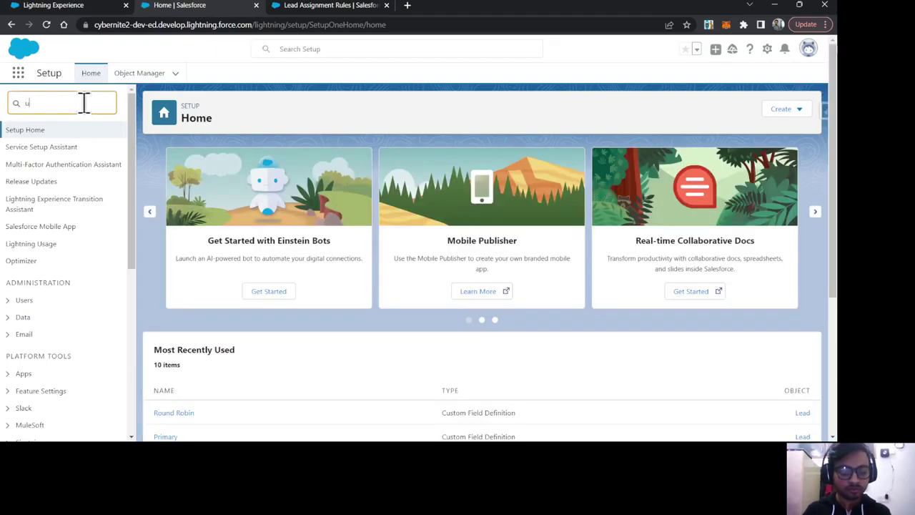
pyautogui.click(39, 270)
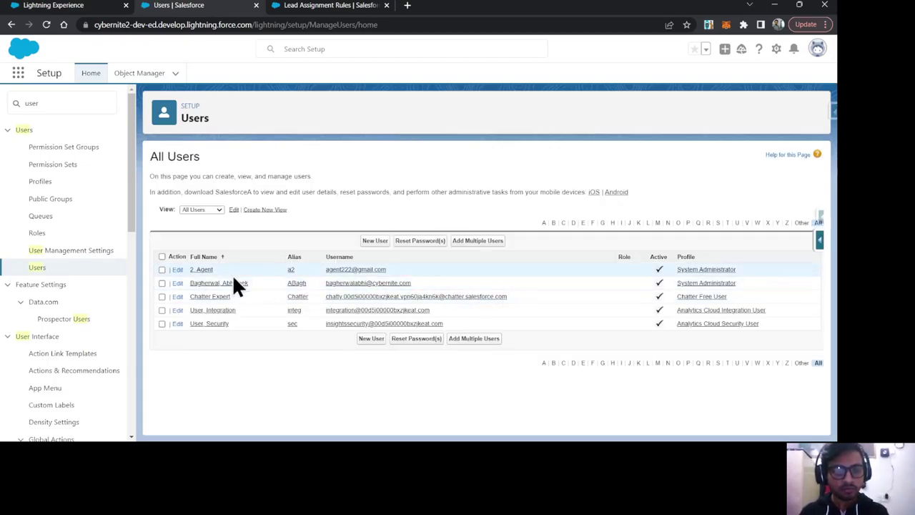
# Step: Open the Agent 2 user record and look through its System Administrator profile
pyautogui.click(202, 275)
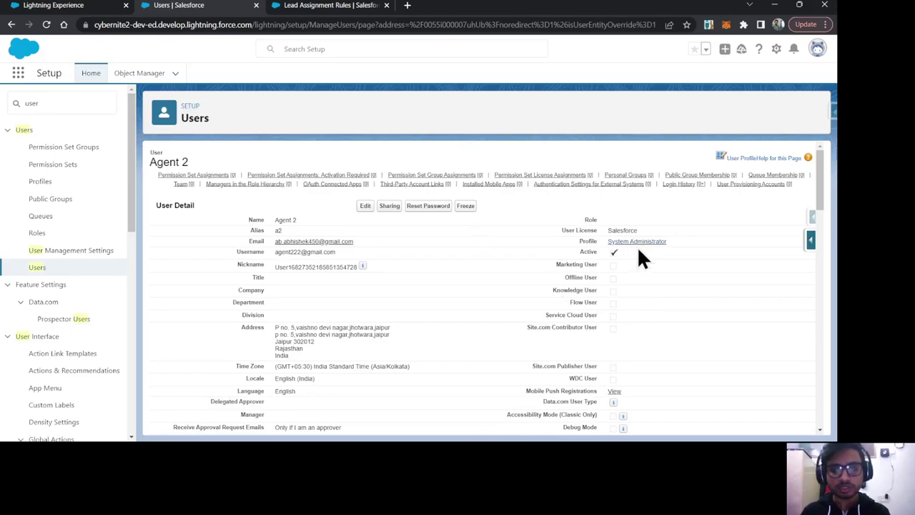
pyautogui.click(637, 242)
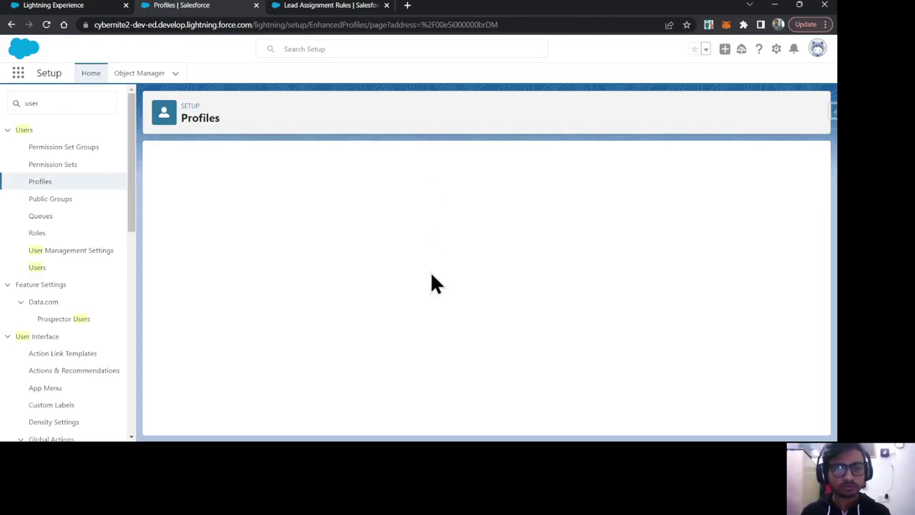
pyautogui.click(12, 7)
pyautogui.click(229, 8)
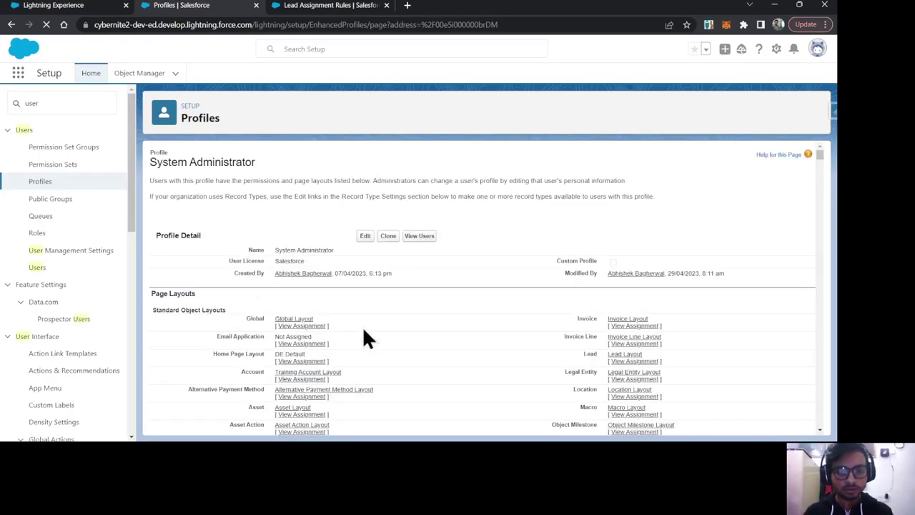
pyautogui.scroll(-15, 432, 296)
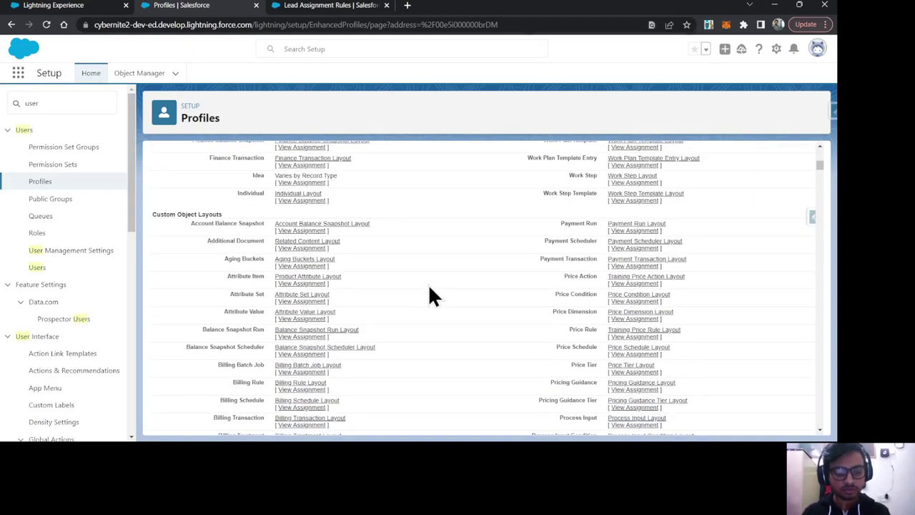
# Step: Find every "lead" match in the System Administrator profile and examine its lead tab settings, general permissions and object permissions
pyautogui.hotkey('ctrl', 'f')
pyautogui.write('lead')
pyautogui.press('Return')
pyautogui.press('Return')
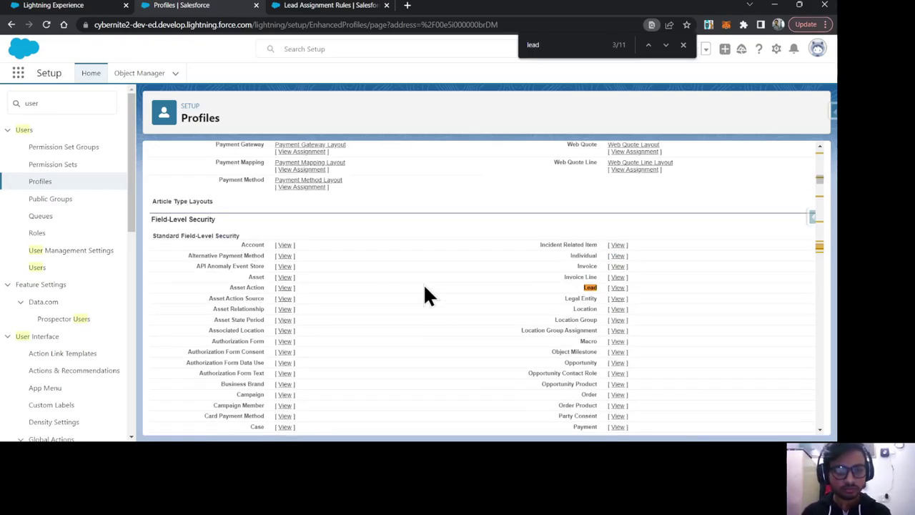
pyautogui.press('Return')
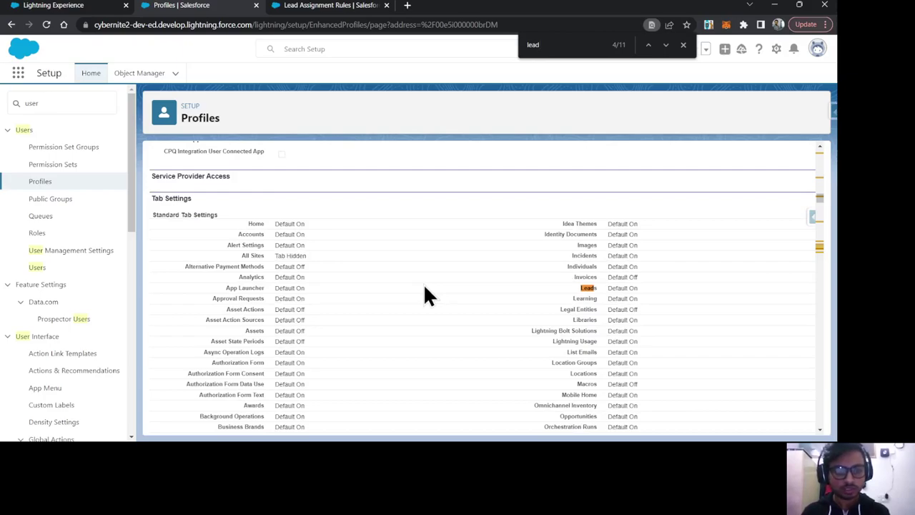
pyautogui.press('Return')
pyautogui.scroll(15, 425, 288)
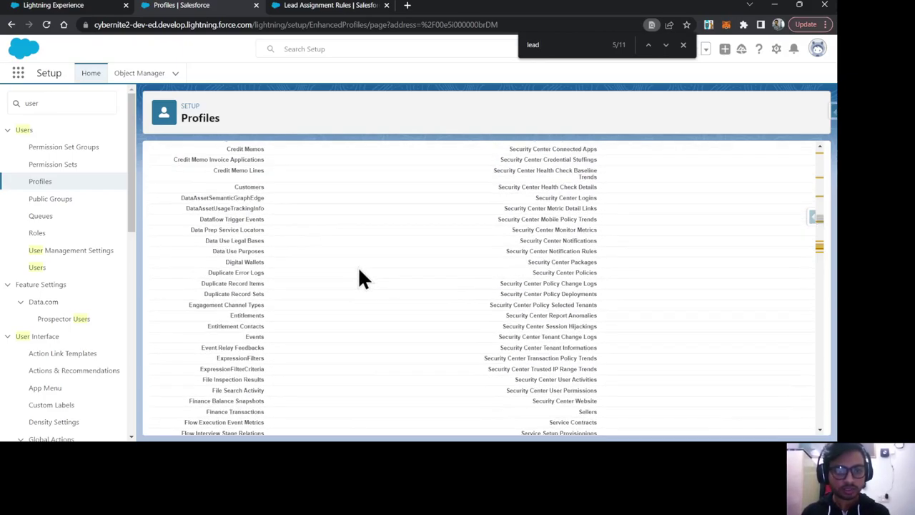
pyautogui.press('Return')
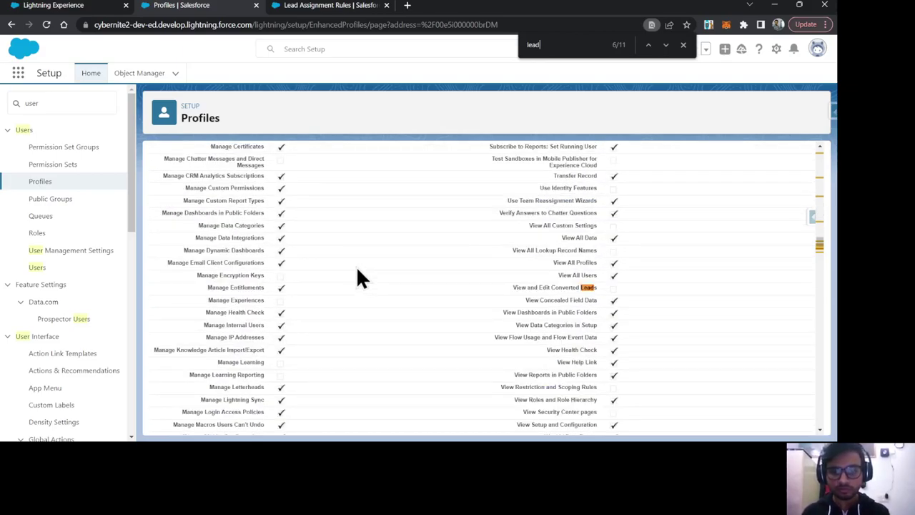
pyautogui.press('Return')
pyautogui.press('Return')
pyautogui.press('Return')
pyautogui.press('Return')
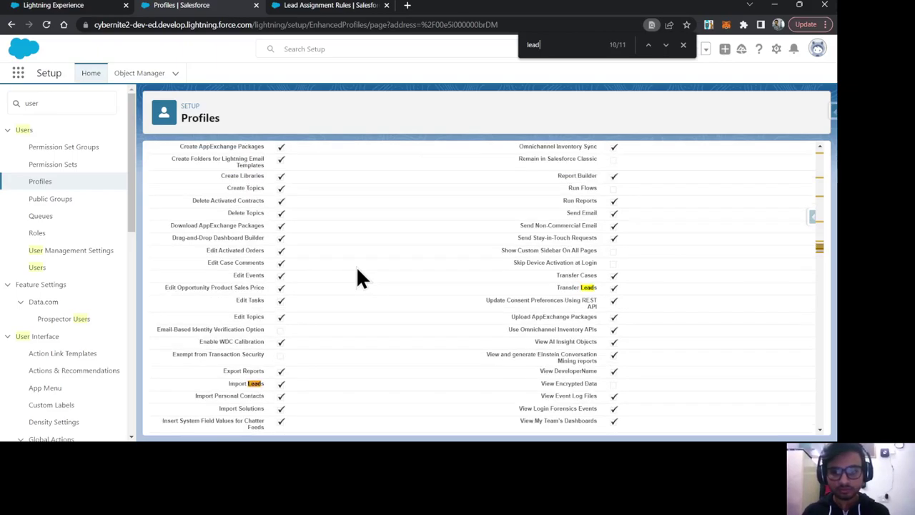
pyautogui.press('Return')
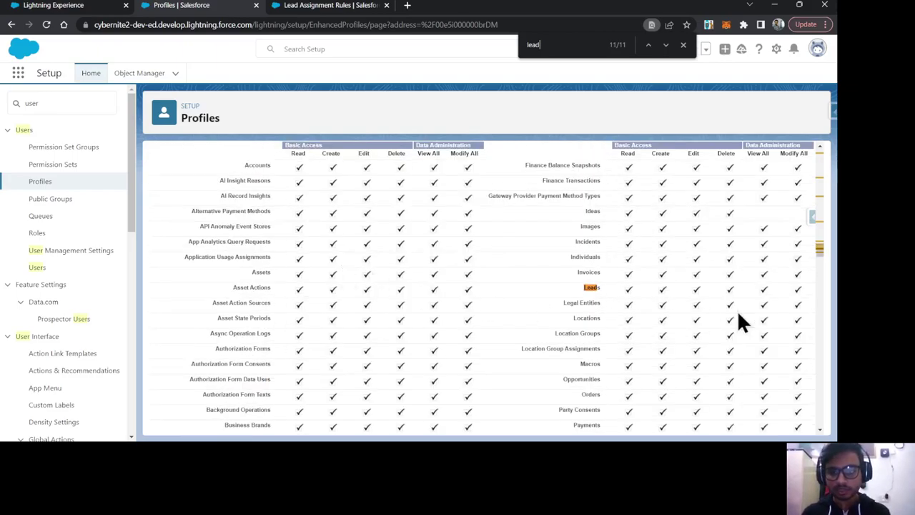
pyautogui.scroll(2, 430, 259)
# Step: Reload the stalled Setup page, switch to the Sales app and open its Leads list
pyautogui.click(29, 8)
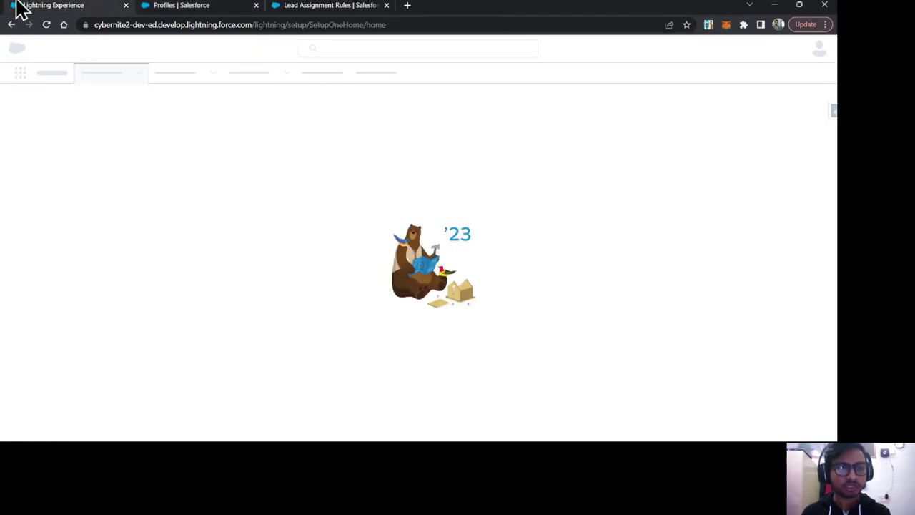
pyautogui.click(153, 26)
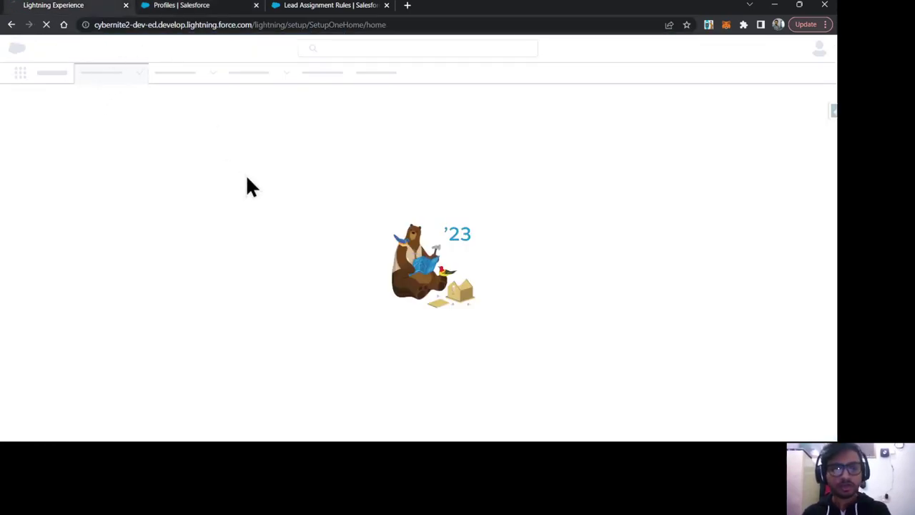
pyautogui.click(363, 8)
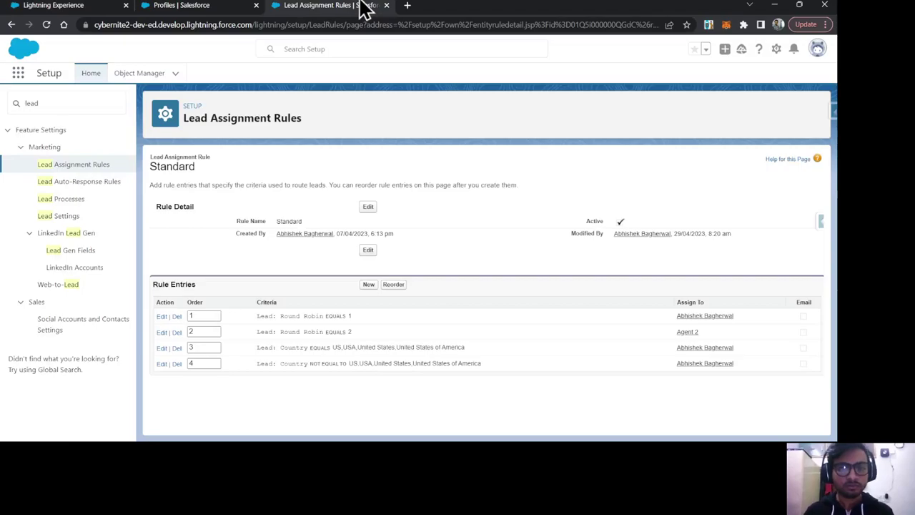
pyautogui.click(97, 72)
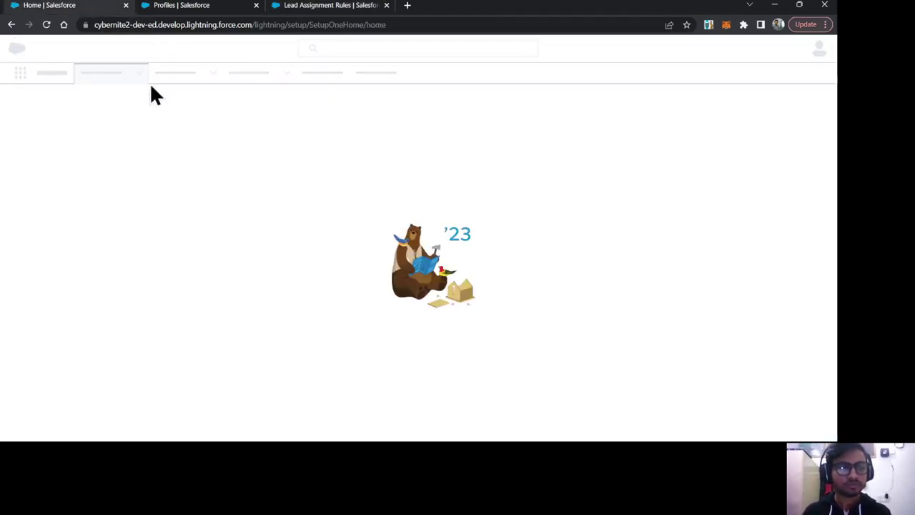
pyautogui.click(20, 74)
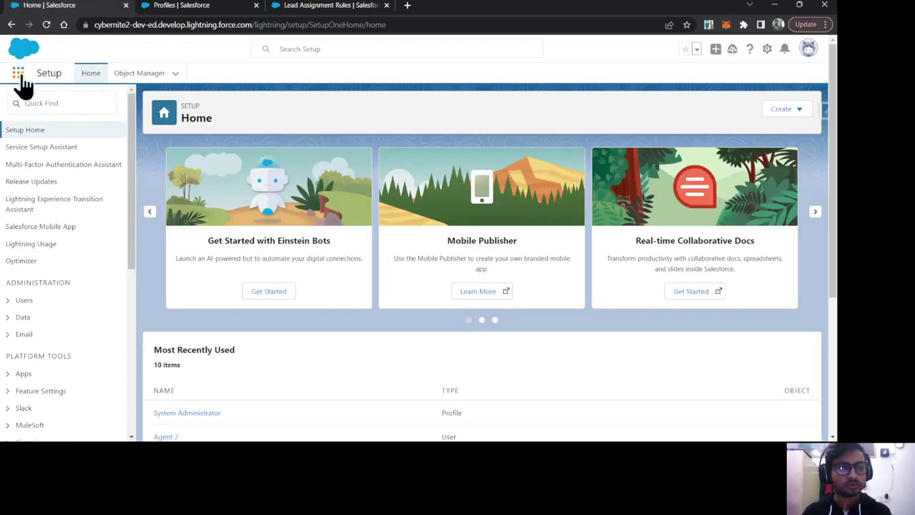
pyautogui.write('sales')
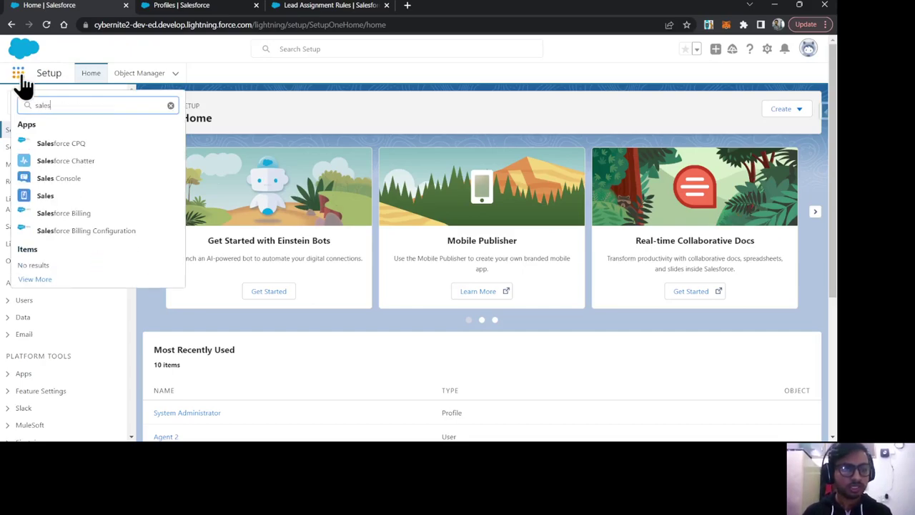
pyautogui.click(57, 197)
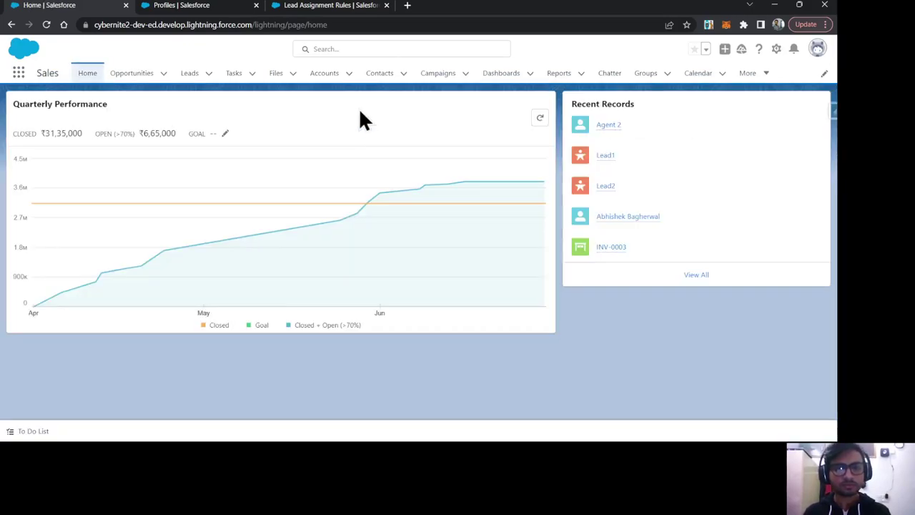
pyautogui.click(190, 77)
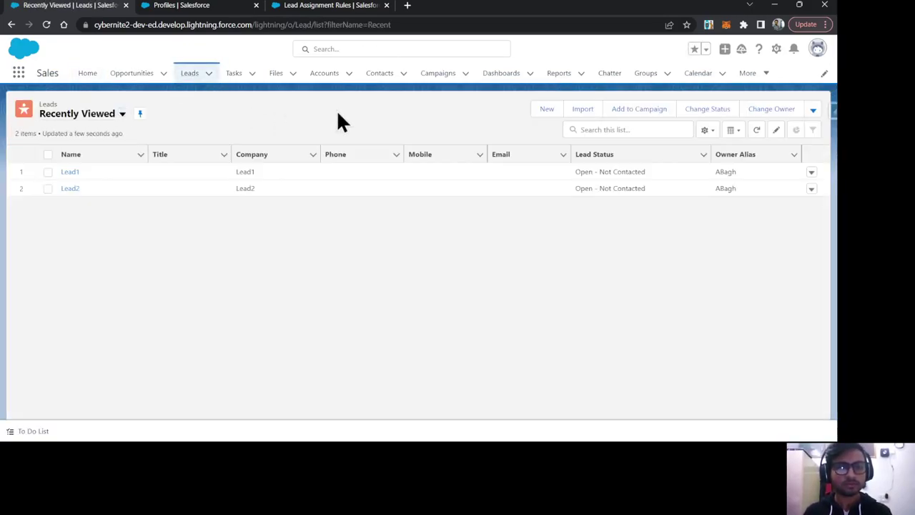
# Step: Create a lead with last name and company Lead3, keeping assignment by the active assignment rule enabled
pyautogui.click(546, 109)
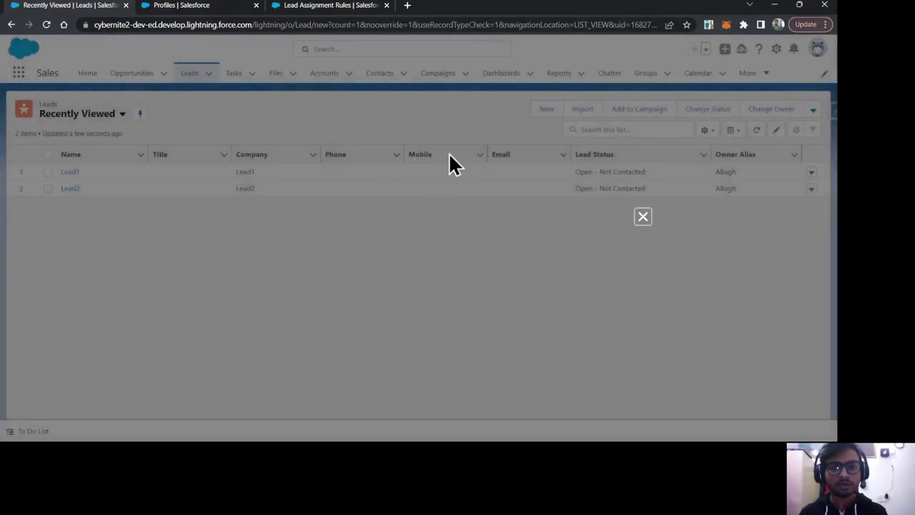
pyautogui.click(255, 245)
pyautogui.write('Lead3')
pyautogui.hotkey('ctrl', 'a')
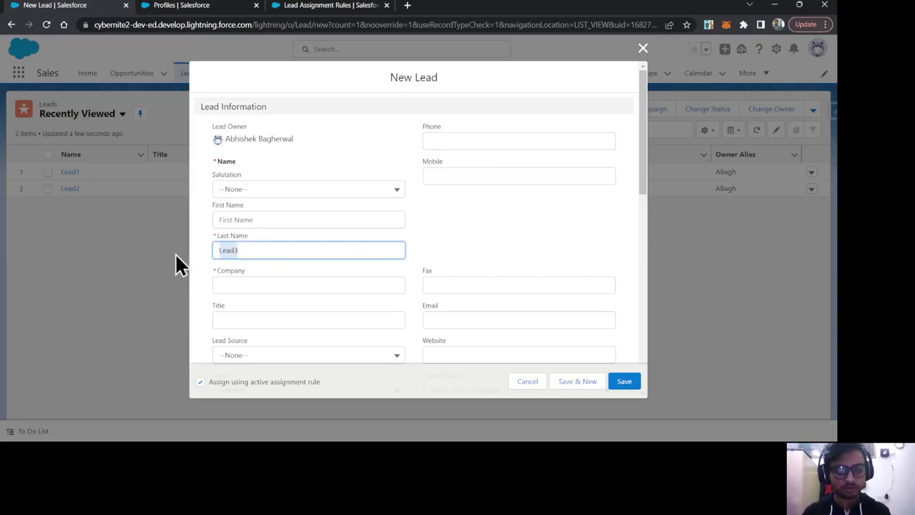
pyautogui.hotkey('ctrl', 'c')
pyautogui.click(243, 284)
pyautogui.hotkey('ctrl', 'v')
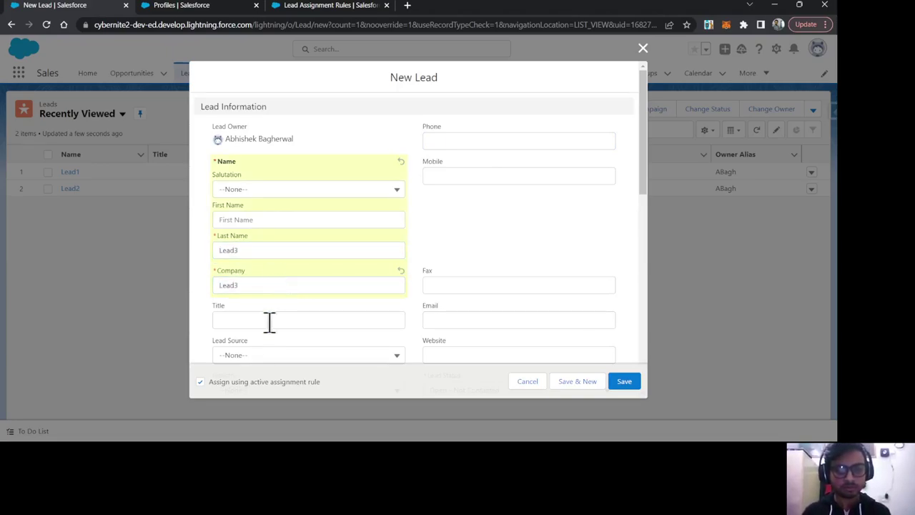
pyautogui.doubleClick(202, 383)
pyautogui.click(628, 384)
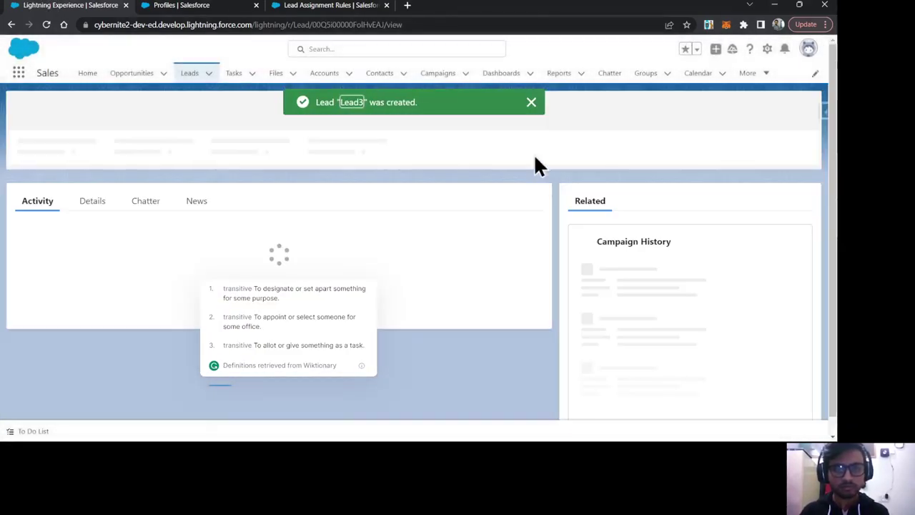
# Step: Examine the Lead Owner, LeadNumber and Round Robin fields in Lead3's details
pyautogui.click(532, 104)
pyautogui.click(90, 229)
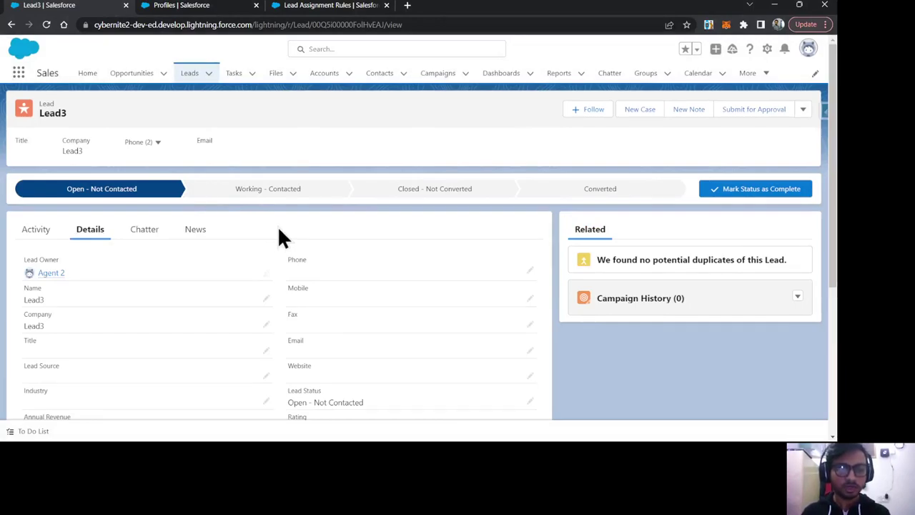
pyautogui.scroll(-3, 279, 236)
pyautogui.scroll(2, 286, 286)
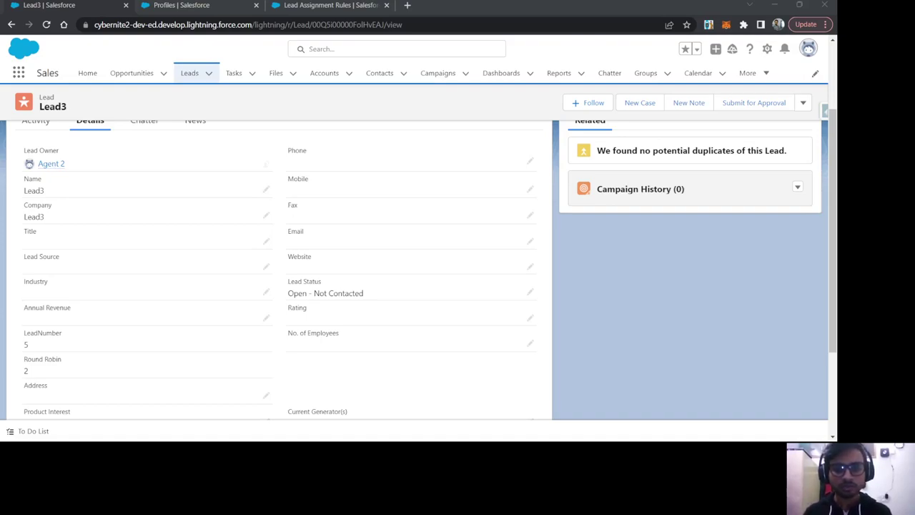
pyautogui.click(208, 377)
pyautogui.moveTo(47, 372); pyautogui.dragTo(8, 374)
pyautogui.click(21, 372)
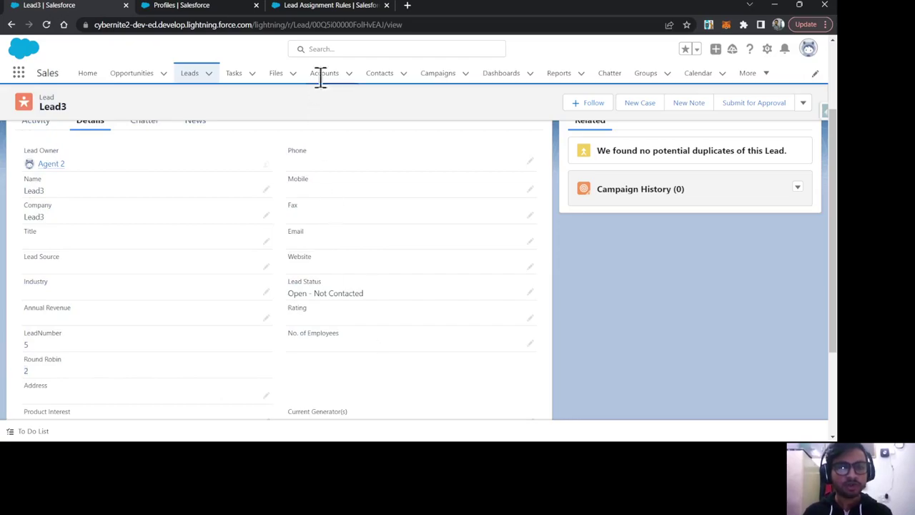
# Step: Compare Lead3's owner with the assignee of the "Round Robin equals 2" entry in the Standard lead assignment rule
pyautogui.click(315, 6)
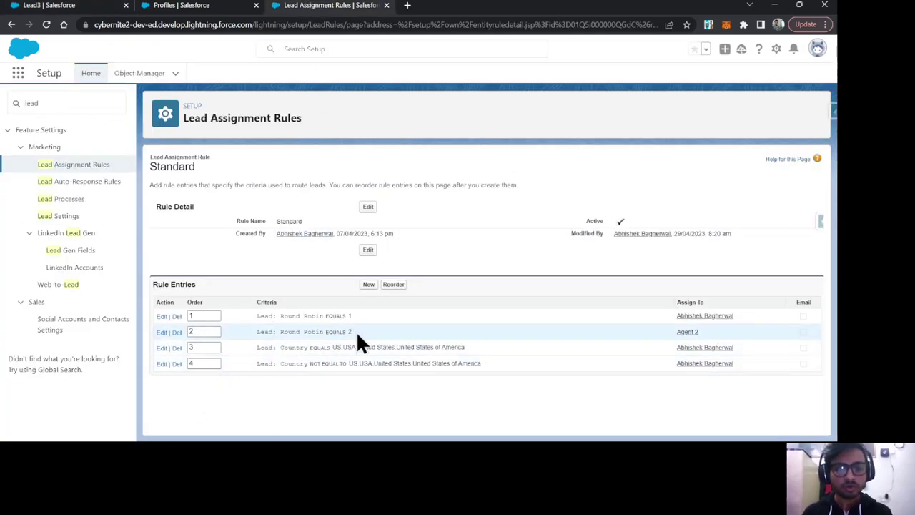
pyautogui.moveTo(355, 332); pyautogui.dragTo(254, 330)
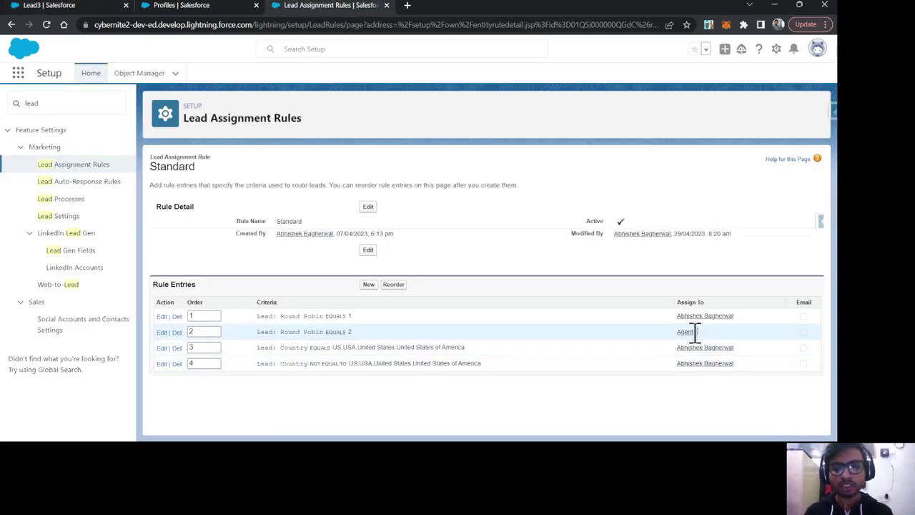
pyautogui.moveTo(665, 335); pyautogui.dragTo(701, 331)
pyautogui.click(48, 5)
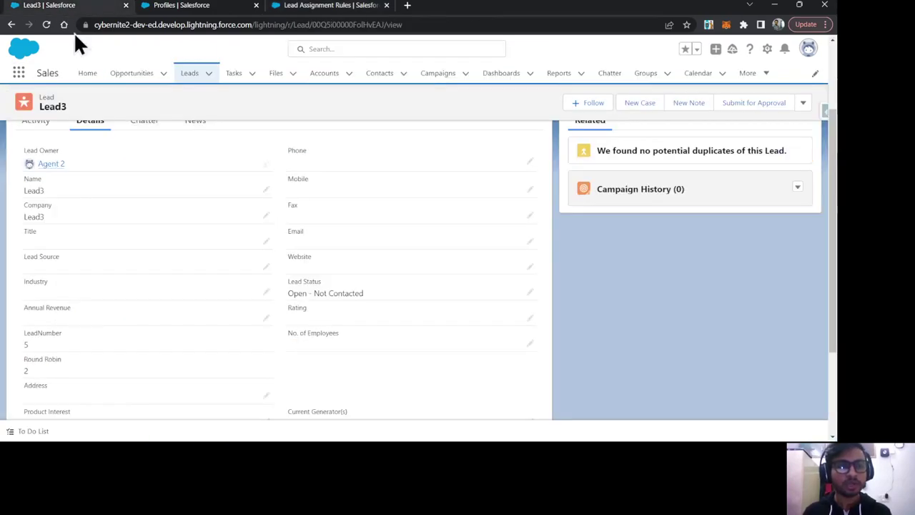
# Step: Delete Lead3, Lead1 and Lead2 from the recently viewed leads and dismiss the notifications
pyautogui.scroll(2, 293, 299)
pyautogui.click(189, 79)
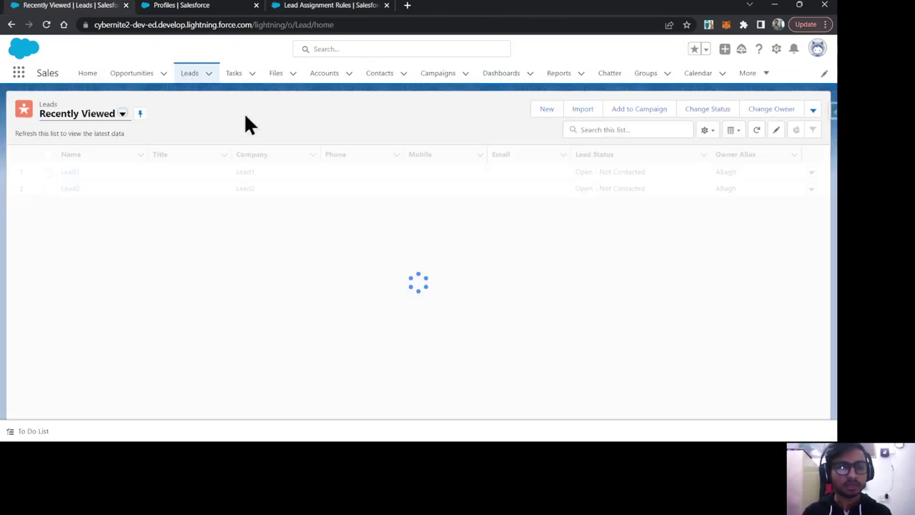
pyautogui.click(813, 173)
pyautogui.click(785, 207)
pyautogui.click(565, 261)
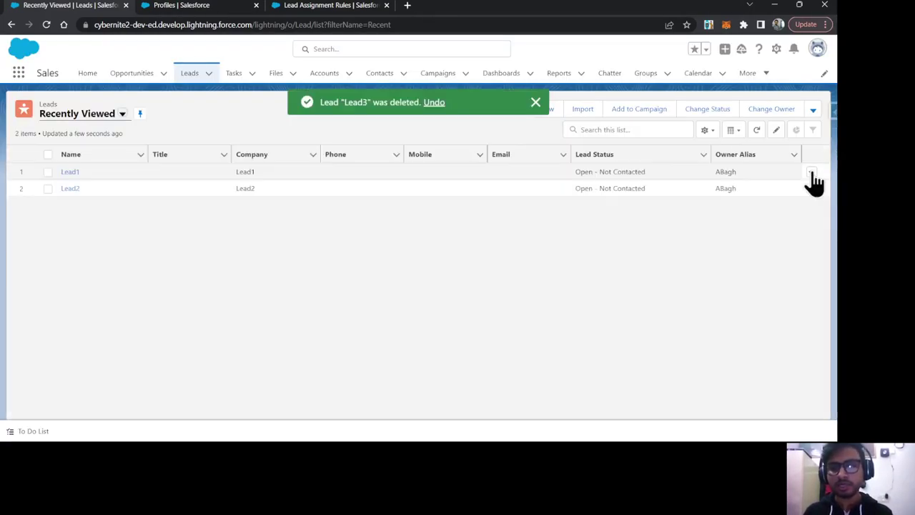
pyautogui.click(812, 173)
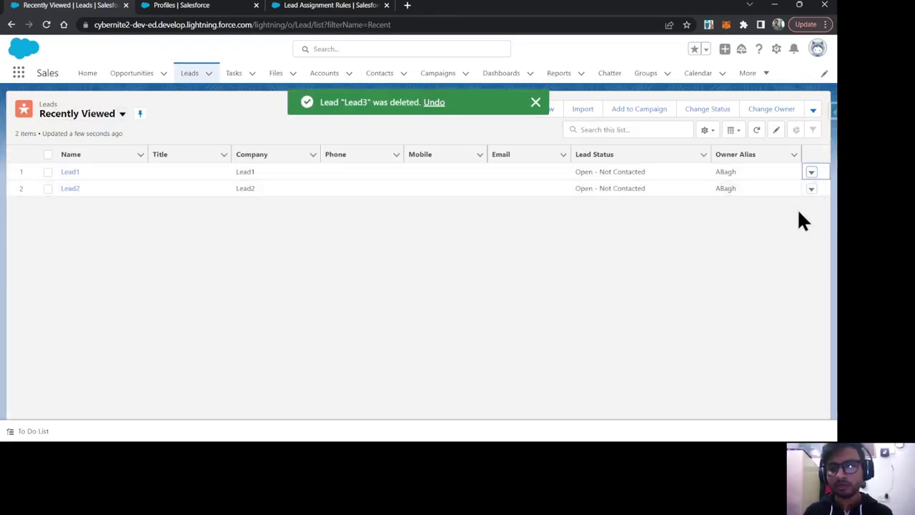
pyautogui.click(776, 209)
pyautogui.click(565, 261)
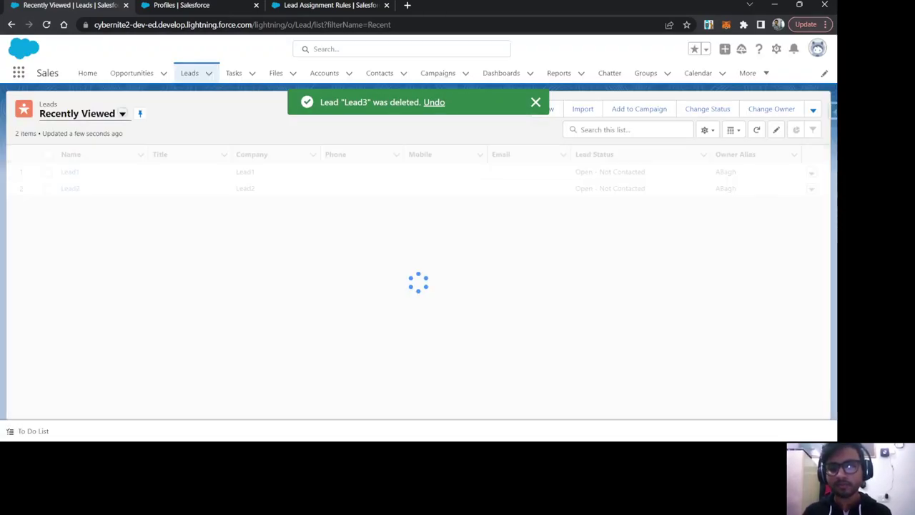
pyautogui.click(811, 173)
pyautogui.click(777, 210)
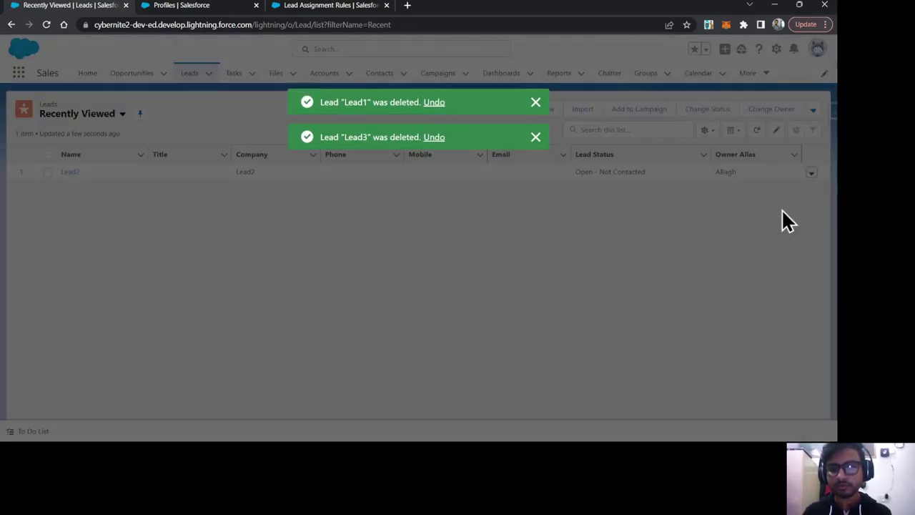
pyautogui.click(567, 262)
pyautogui.click(535, 103)
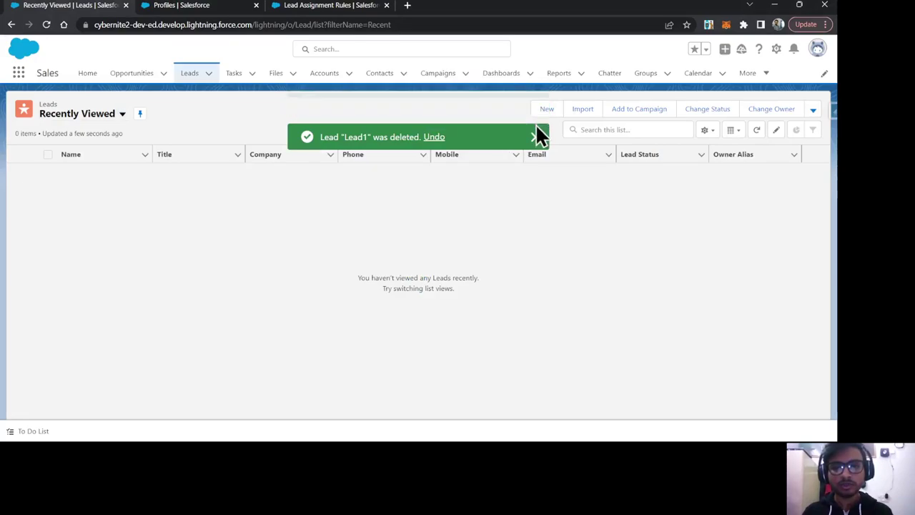
pyautogui.click(535, 102)
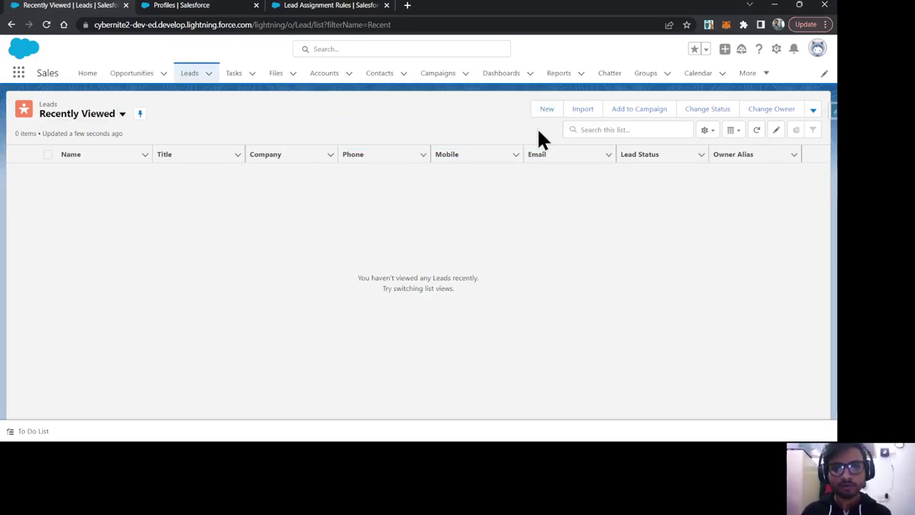
# Step: Create a lead with last name and company Lead6, assigned using the active assignment rule
pyautogui.click(545, 110)
pyautogui.click(248, 250)
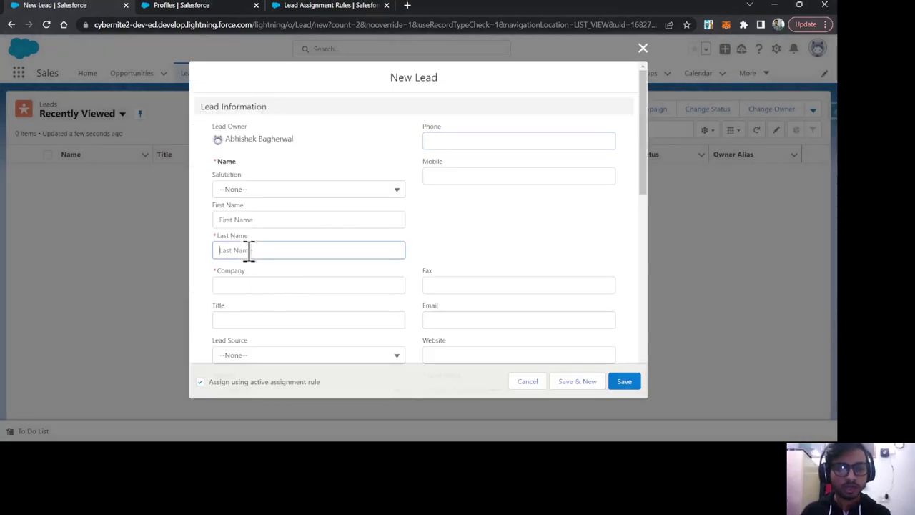
pyautogui.write('Lead6')
pyautogui.moveTo(248, 251); pyautogui.dragTo(106, 261)
pyautogui.click(226, 280)
pyautogui.hotkey('ctrl', 'v')
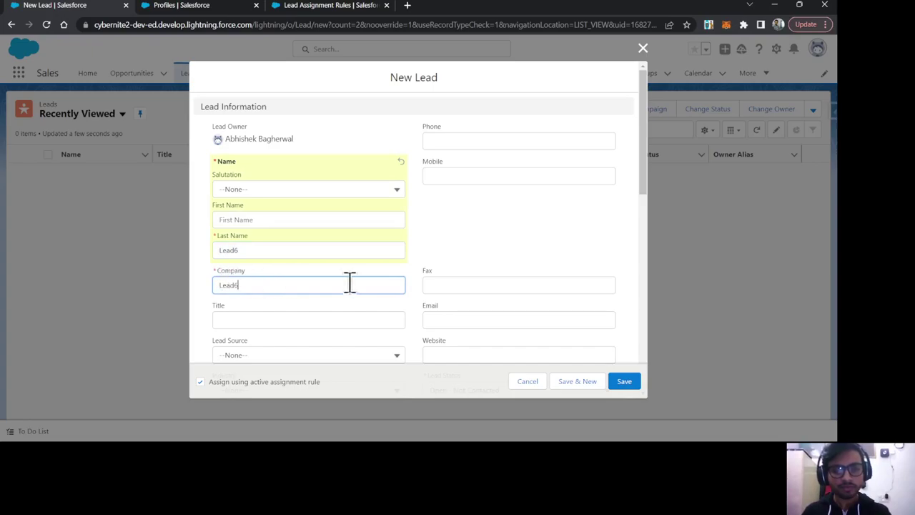
pyautogui.click(624, 381)
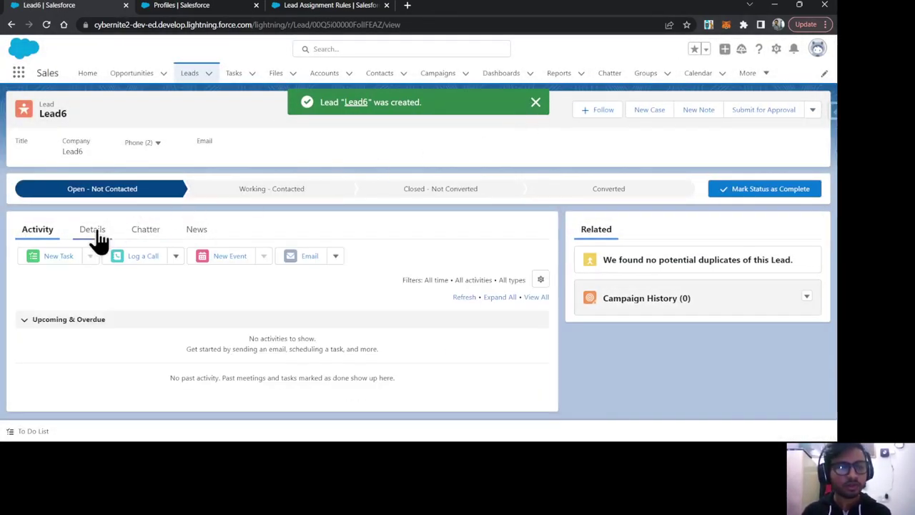
# Step: Examine Lead6's owner, LeadNumber and Round Robin values in its details, and reload the record
pyautogui.click(97, 236)
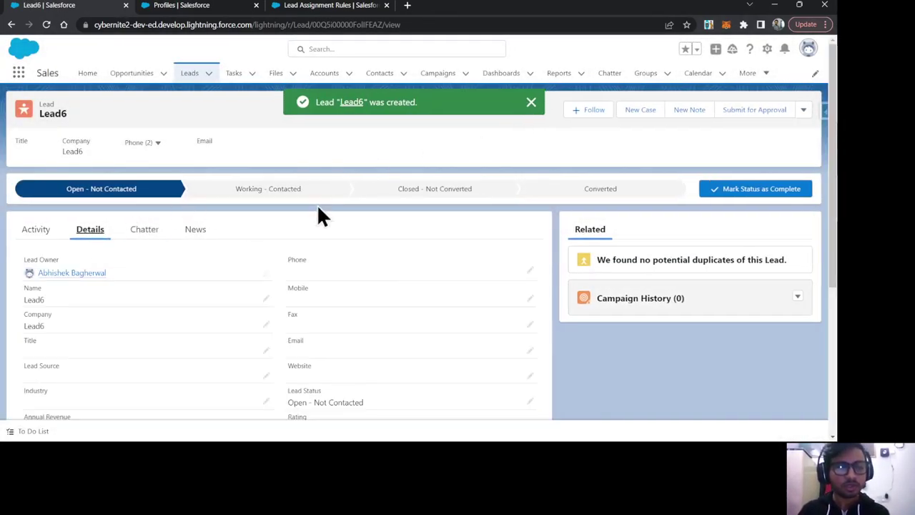
pyautogui.scroll(-5, 276, 277)
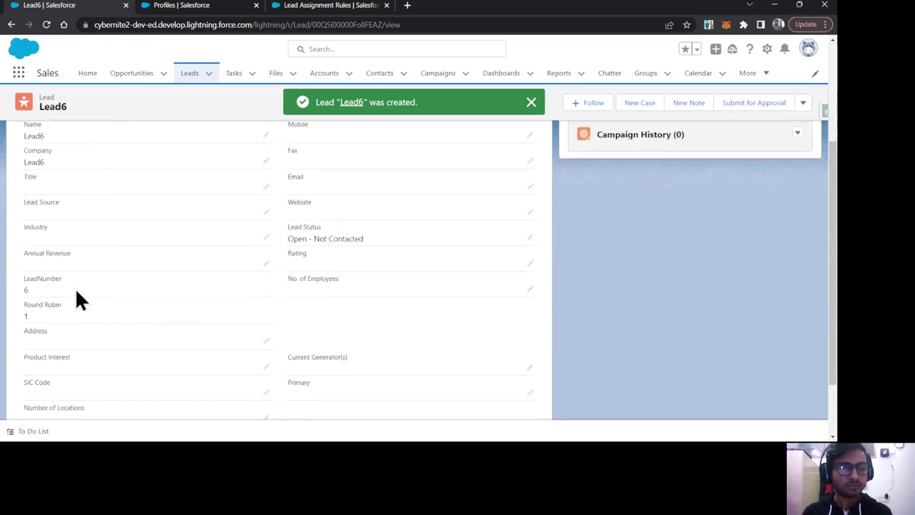
pyautogui.scroll(1, 172, 295)
pyautogui.scroll(1, 171, 301)
pyautogui.click(46, 25)
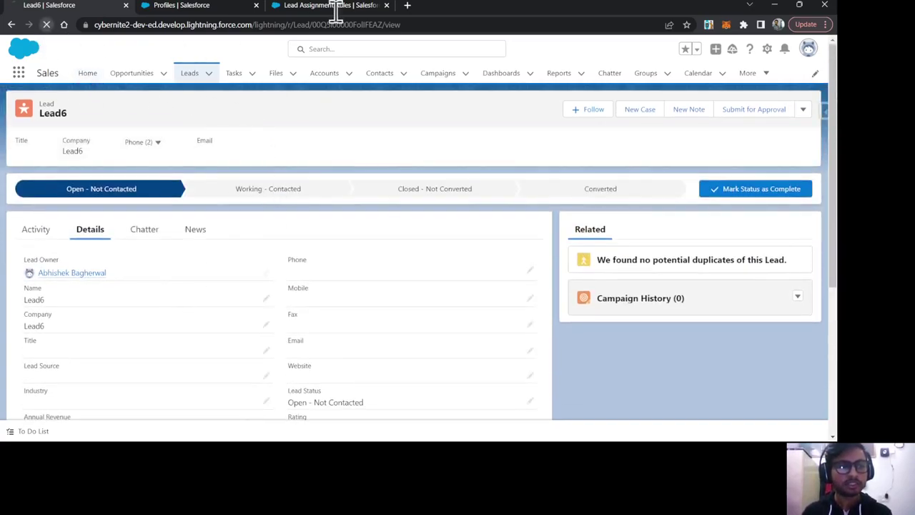
# Step: Check Lead6's owner against the assignee of the "Round Robin equals 1" rule entry and return to the Leads list
pyautogui.click(307, 6)
pyautogui.moveTo(776, 316); pyautogui.dragTo(657, 316)
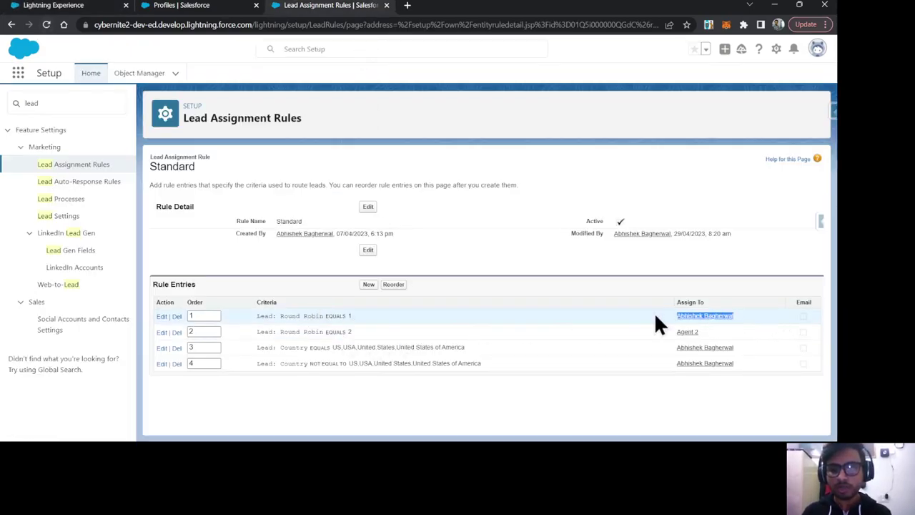
pyautogui.click(18, 7)
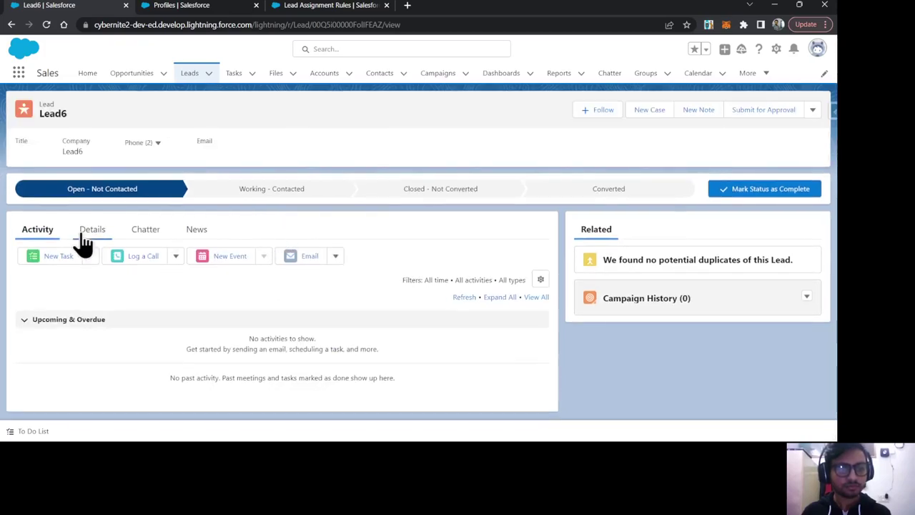
pyautogui.click(84, 237)
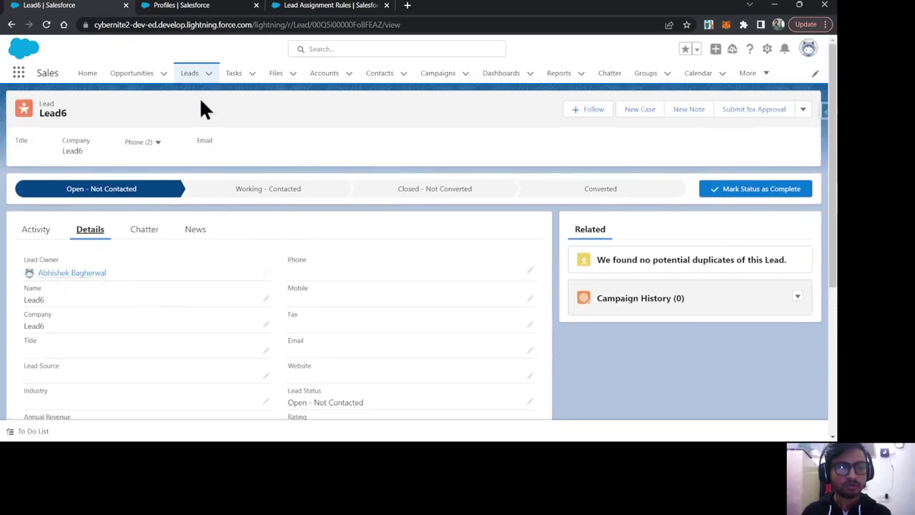
pyautogui.click(190, 74)
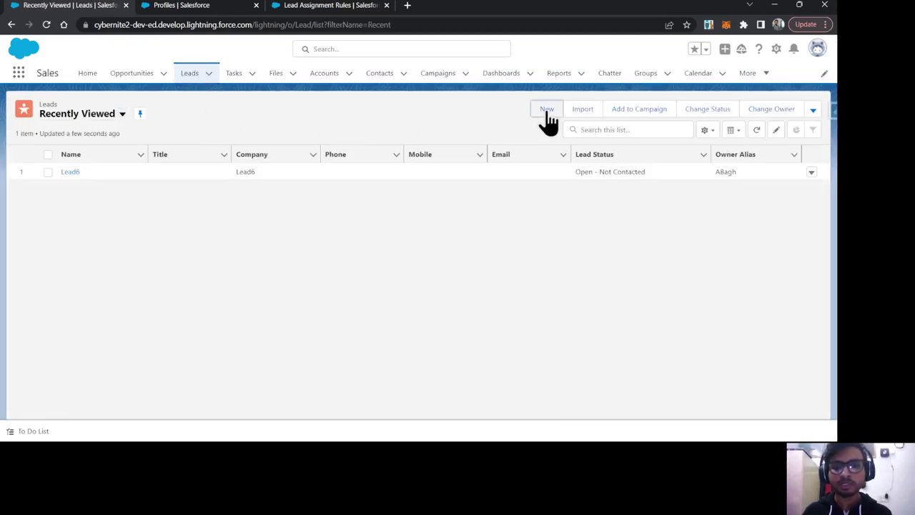
# Step: Create a lead with last name and company Lead7, keeping assignment by the active assignment rule
pyautogui.click(547, 111)
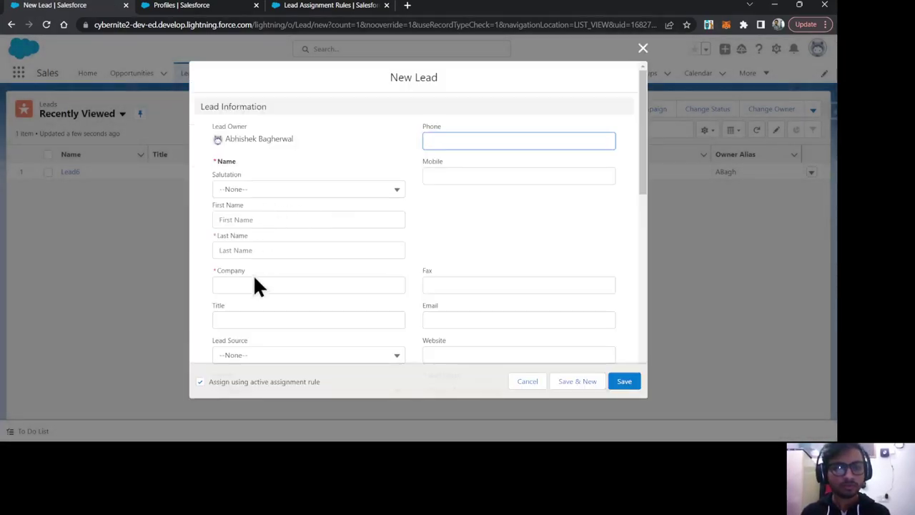
pyautogui.click(244, 250)
pyautogui.write('Lead7')
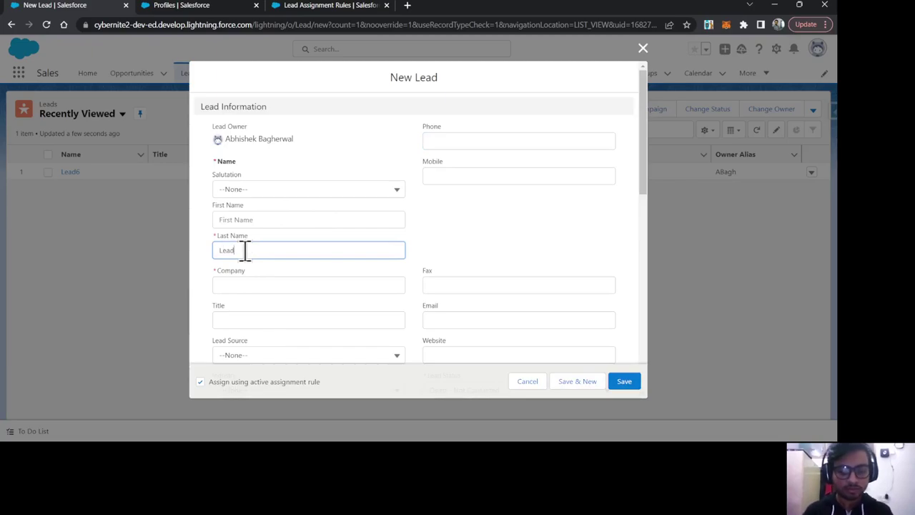
pyautogui.click(248, 285)
pyautogui.write('Lead7')
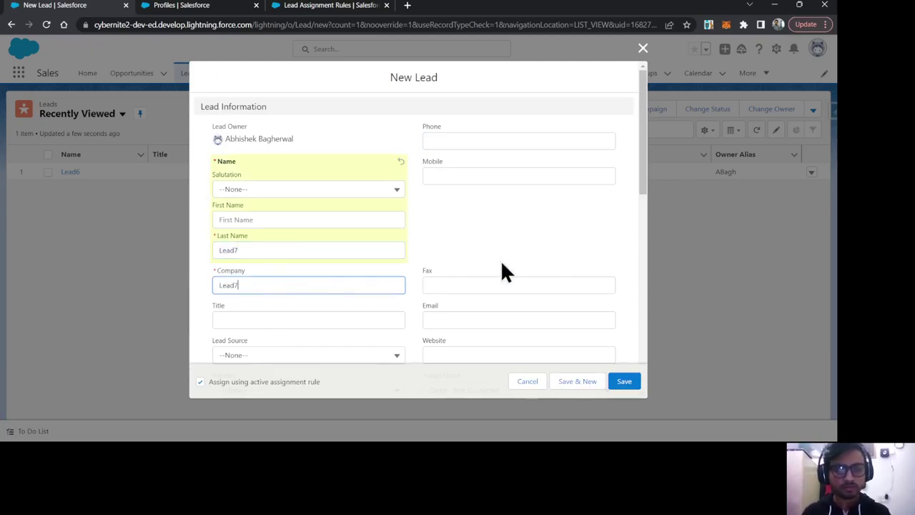
pyautogui.click(625, 382)
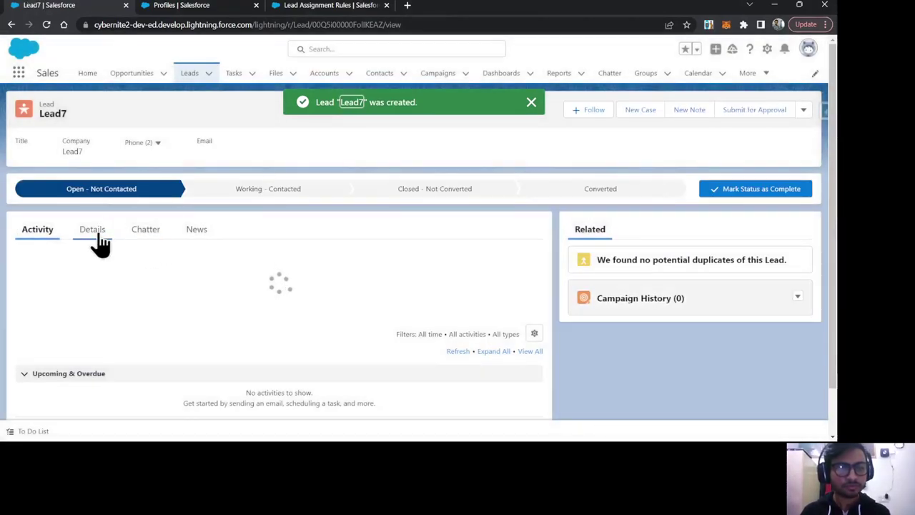
# Step: Check Lead7's owner and Round Robin value against the assignee of the "Round Robin equals 2" rule entry
pyautogui.click(98, 238)
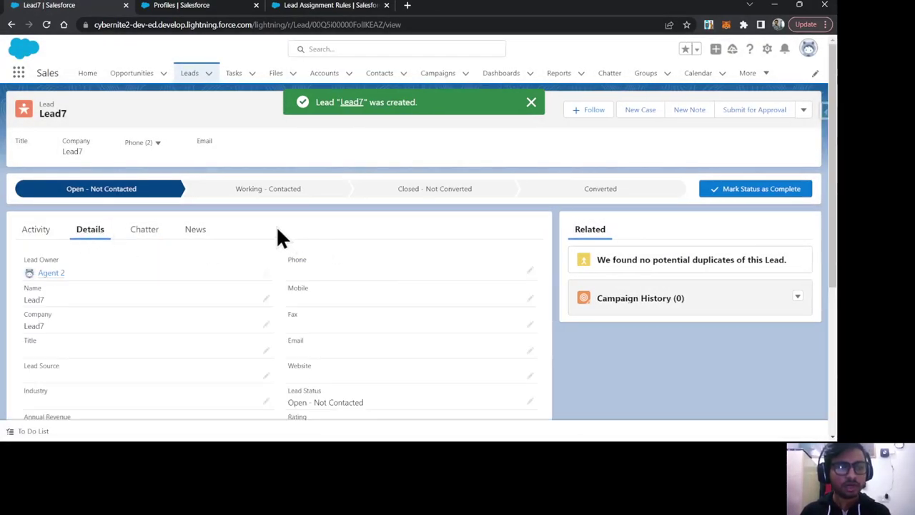
pyautogui.scroll(-3, 279, 250)
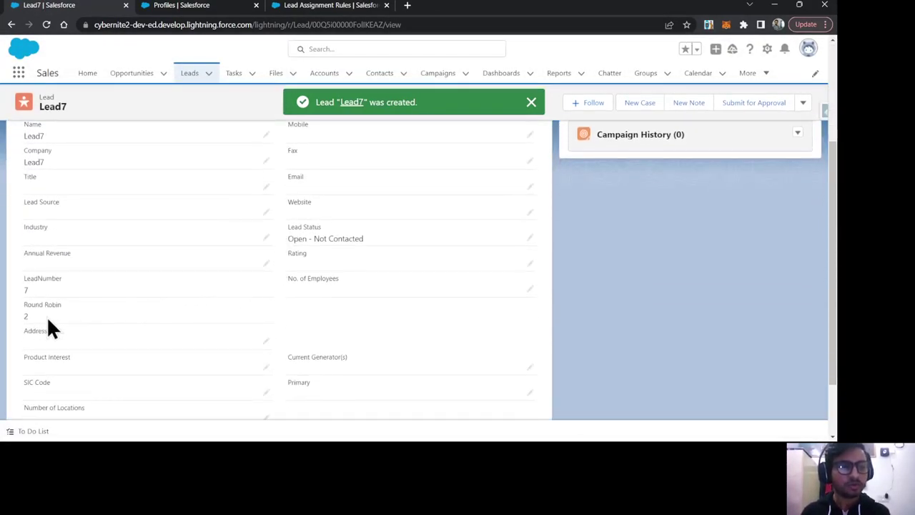
pyautogui.click(330, 5)
pyautogui.moveTo(352, 332); pyautogui.dragTo(241, 330)
pyautogui.moveTo(715, 332); pyautogui.dragTo(666, 345)
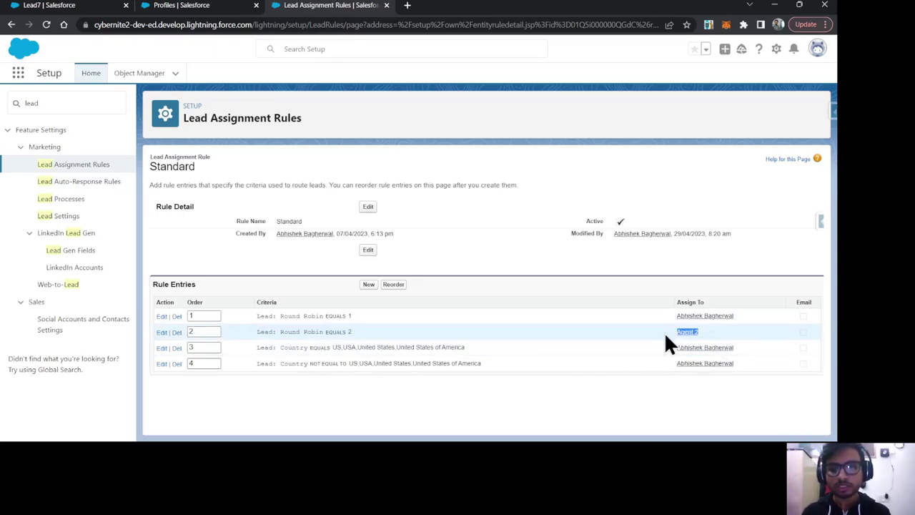
pyautogui.click(91, 5)
pyautogui.scroll(3, 165, 274)
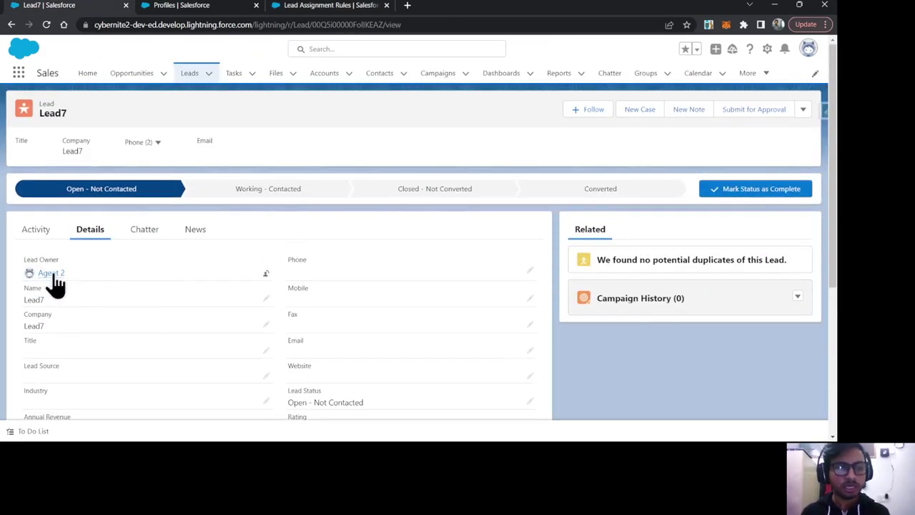
# Step: From the Leads list, create a lead with last name and company Lead8, keeping assignment by the active assignment rule
pyautogui.click(189, 76)
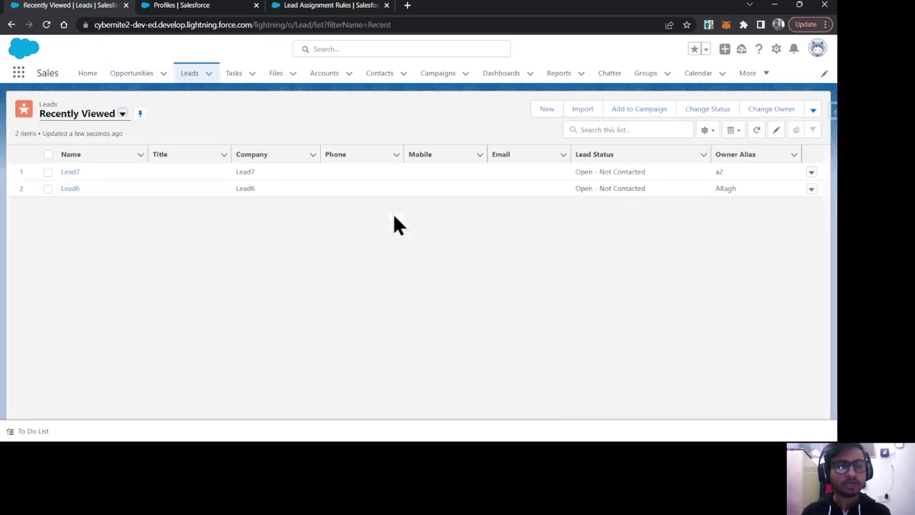
pyautogui.click(547, 109)
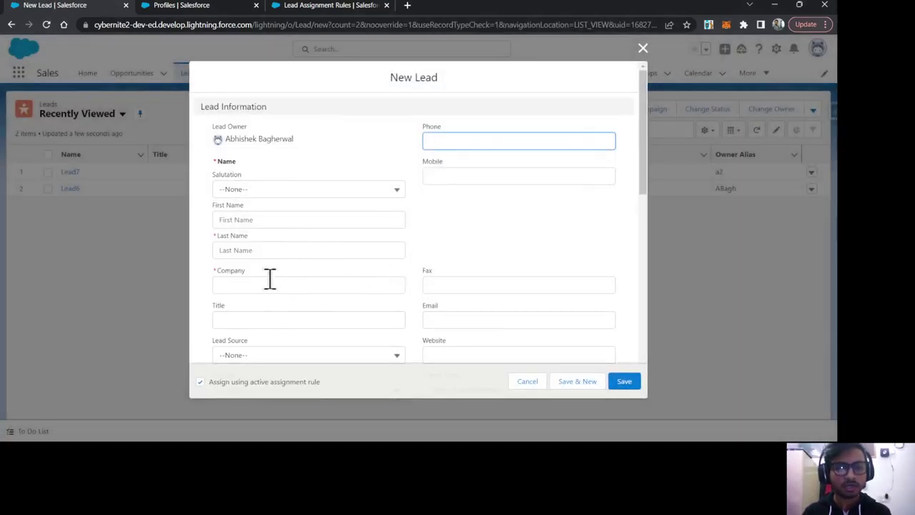
pyautogui.click(247, 252)
pyautogui.write('Lead')
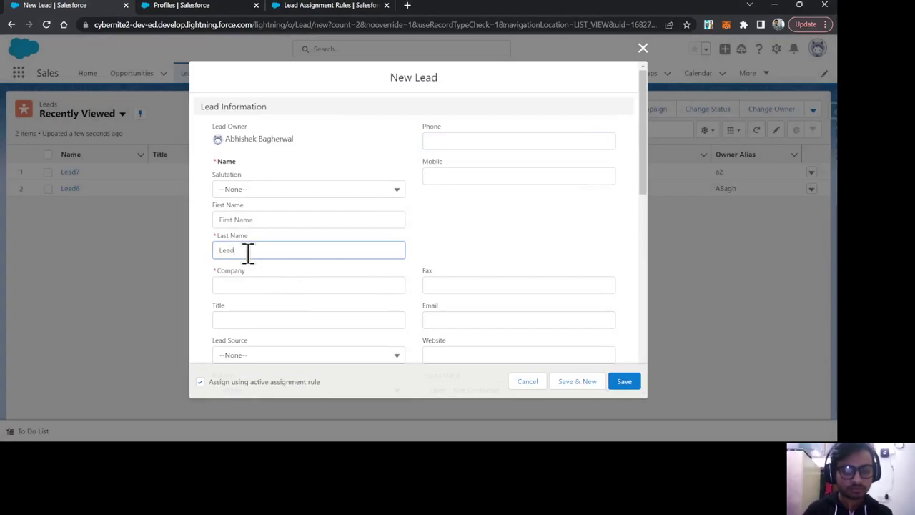
pyautogui.write('8')
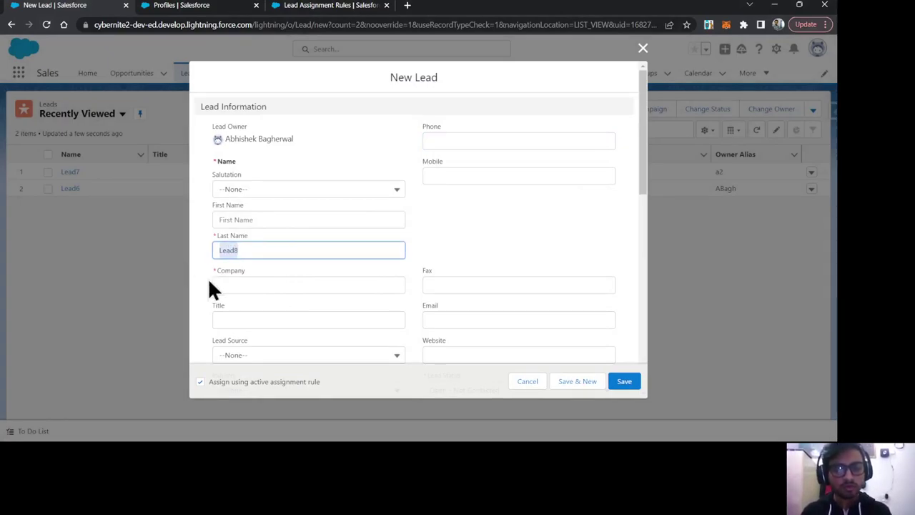
pyautogui.click(237, 285)
pyautogui.write('Lead8')
pyautogui.click(441, 272)
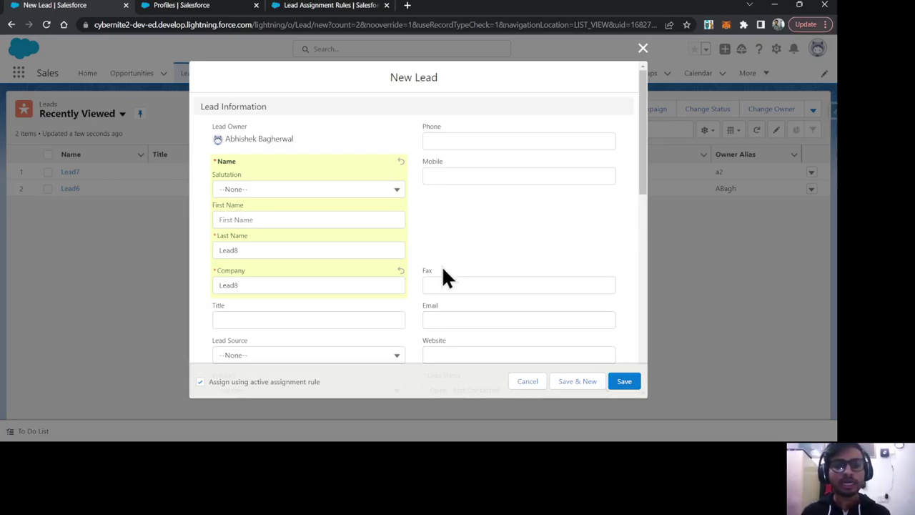
pyautogui.click(624, 381)
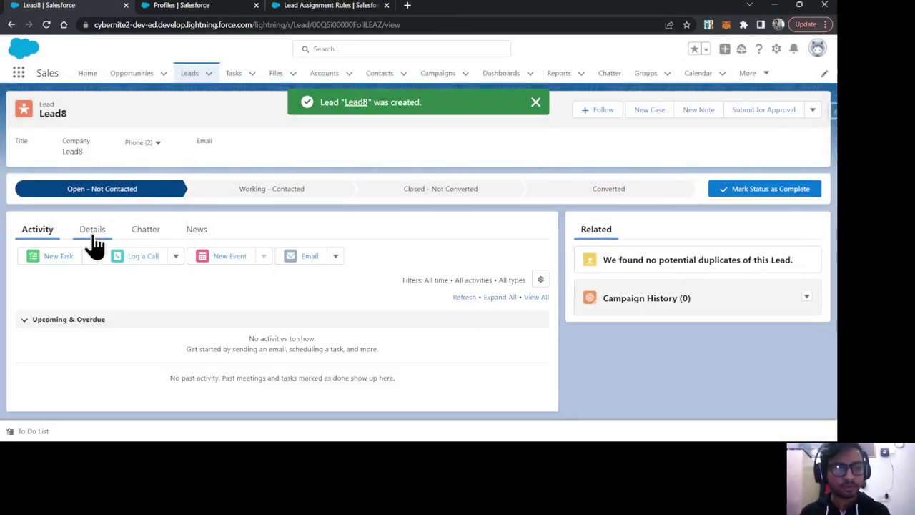
# Step: Reload the Lead8 record and examine its owner, LeadNumber and Round Robin values in the details
pyautogui.click(90, 230)
pyautogui.click(47, 24)
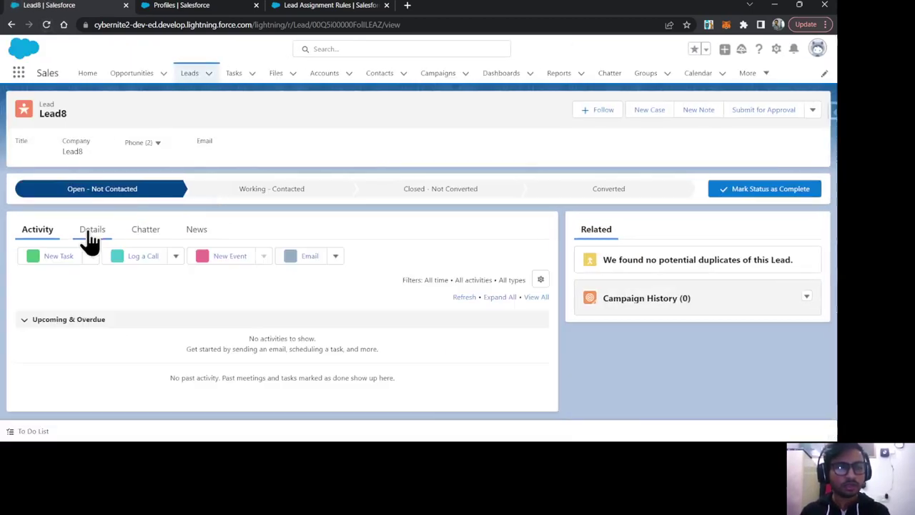
pyautogui.click(90, 229)
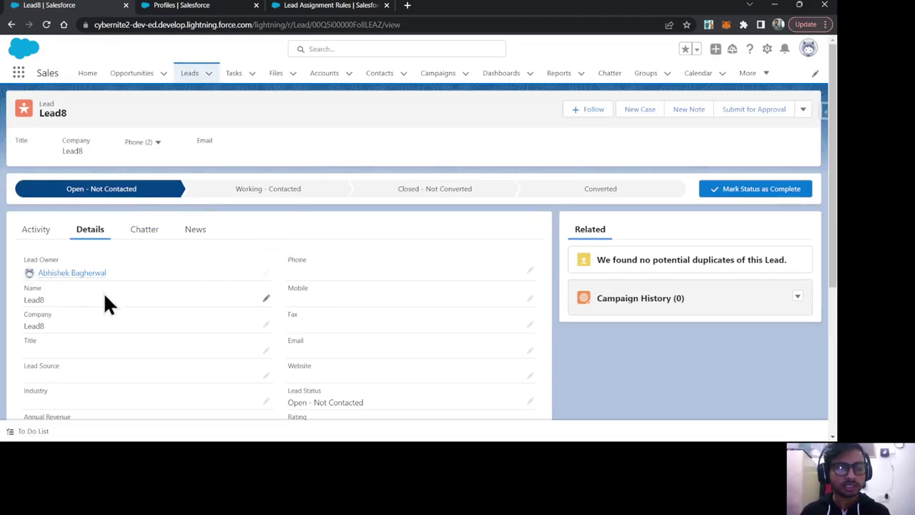
pyautogui.scroll(-3, 105, 297)
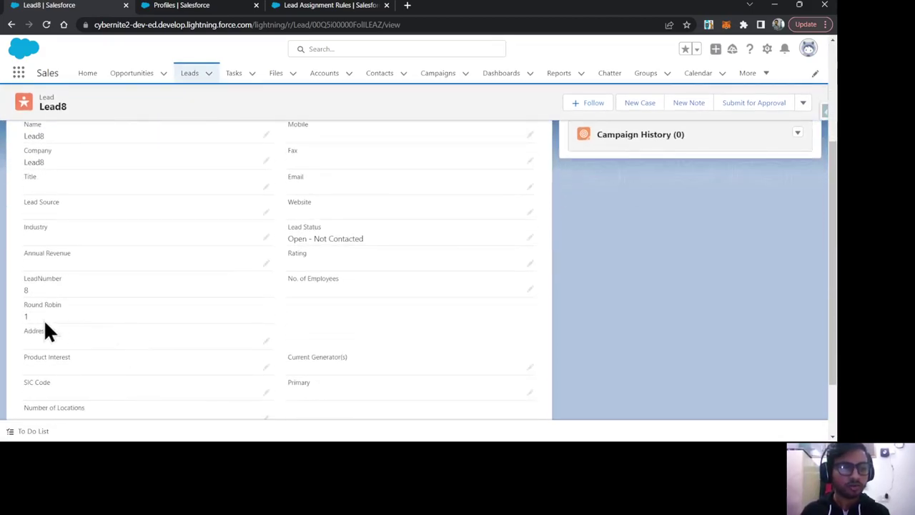
pyautogui.scroll(3, 161, 295)
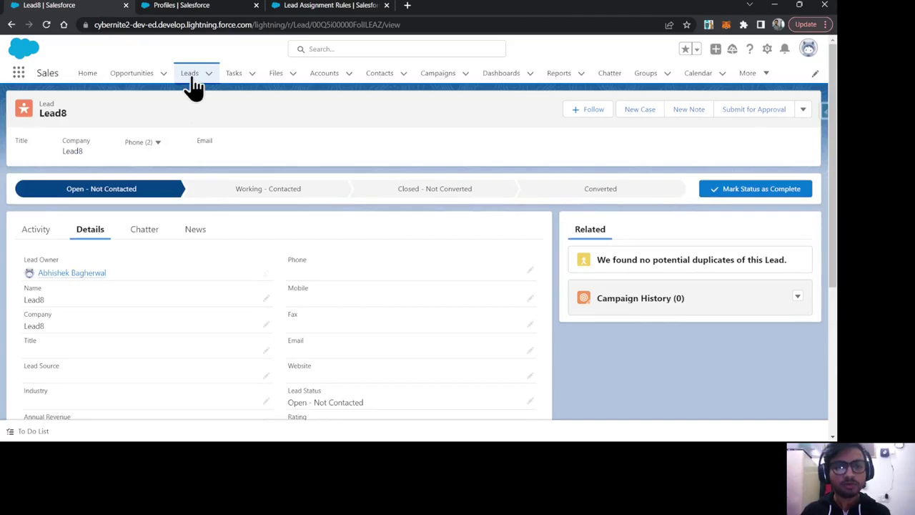
# Step: From the Leads list, create a lead with last name and company Lead9 and dismiss the creation notification
pyautogui.click(187, 74)
pyautogui.click(547, 108)
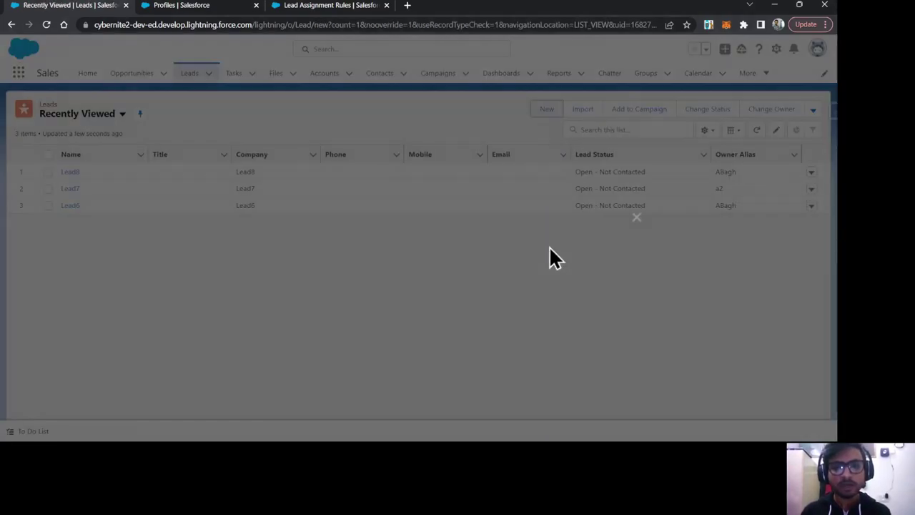
pyautogui.click(253, 243)
pyautogui.write('Lead9')
pyautogui.click(239, 285)
pyautogui.write('Lead9')
pyautogui.click(625, 382)
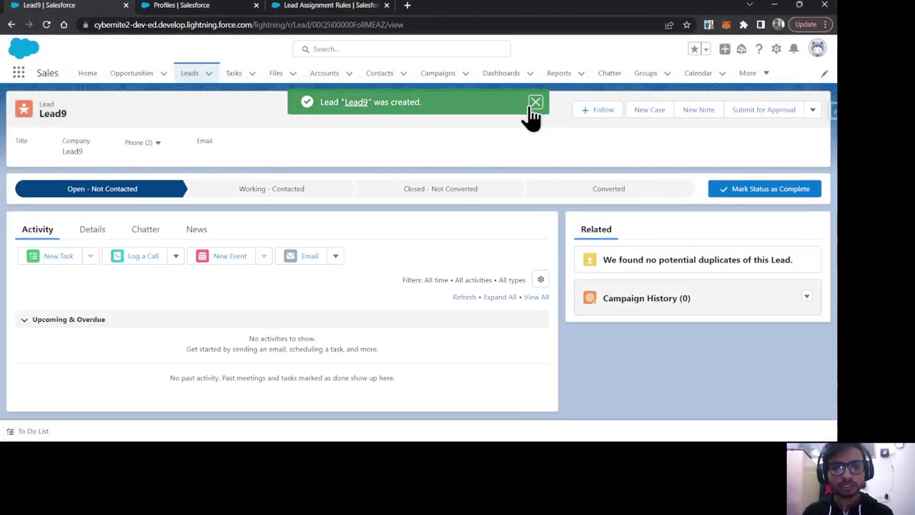
pyautogui.click(531, 102)
# Step: Examine Lead9's owner, LeadNumber and Round Robin values in its details
pyautogui.click(100, 240)
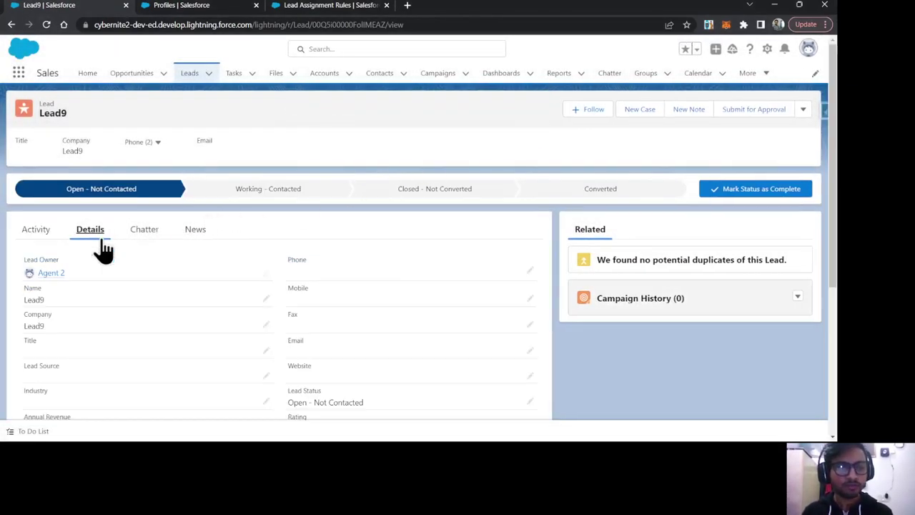
pyautogui.scroll(-3, 96, 291)
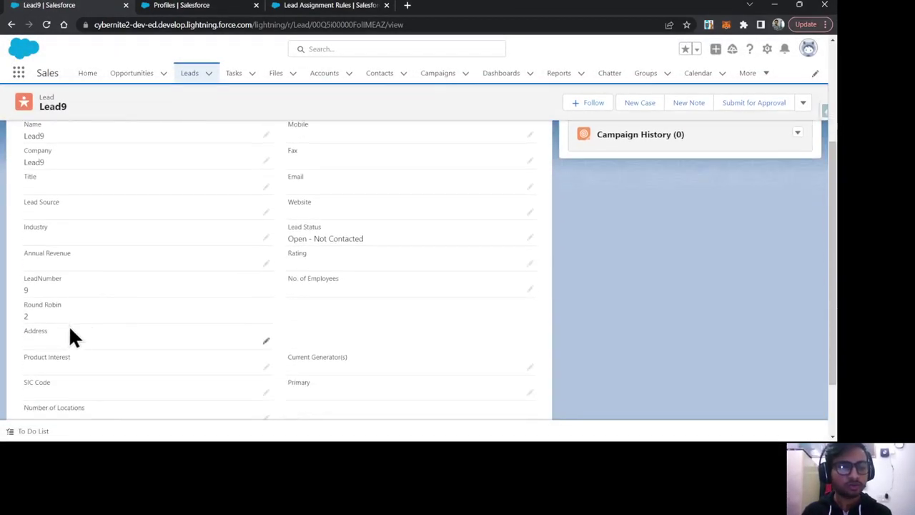
pyautogui.scroll(5, 64, 321)
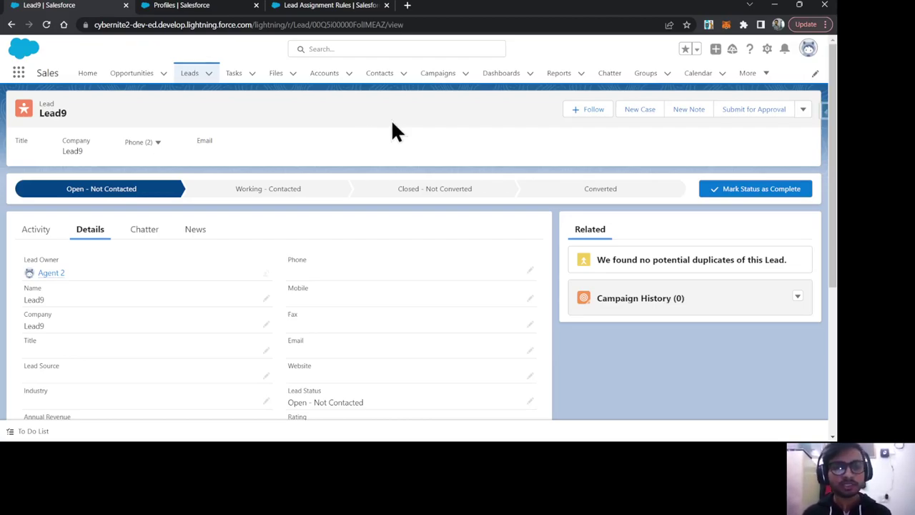
# Step: Find the Lead object in Setup's Object Manager and open its Fields & Relationships
pyautogui.click(357, 7)
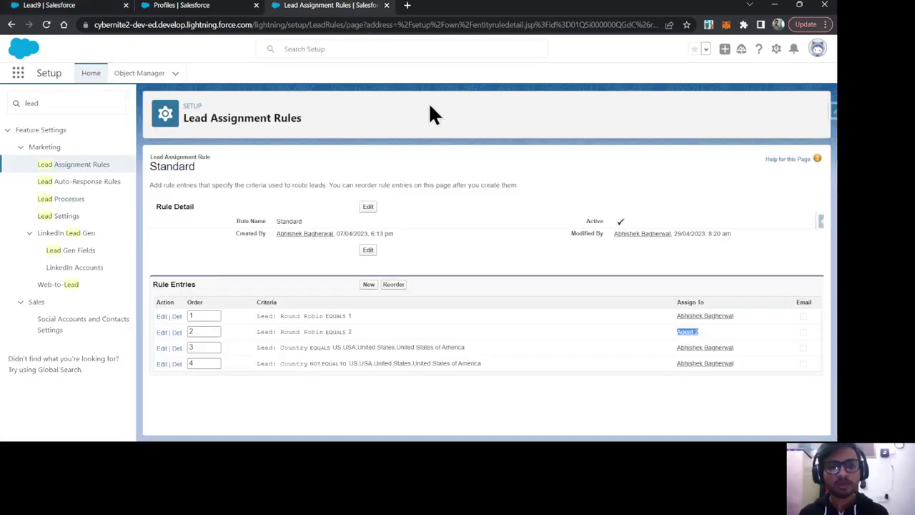
pyautogui.click(143, 78)
pyautogui.click(634, 111)
pyautogui.write('lead')
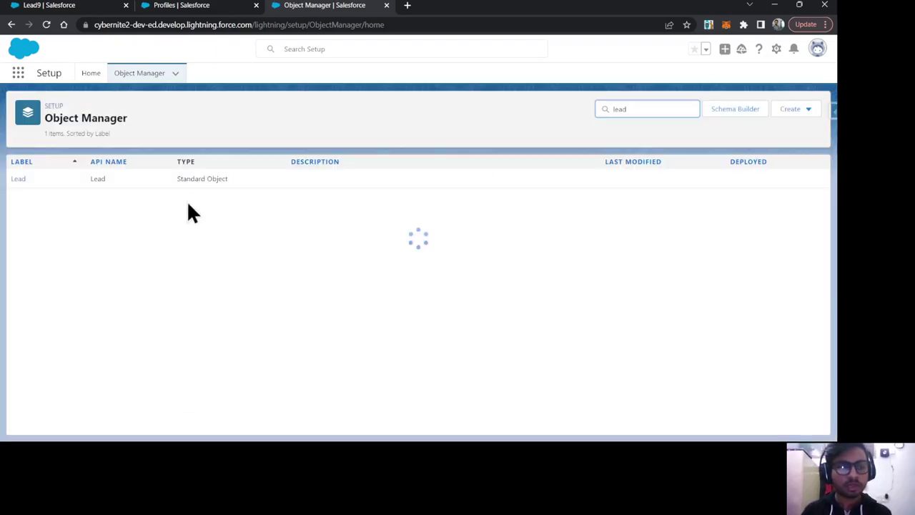
pyautogui.click(16, 180)
pyautogui.click(77, 187)
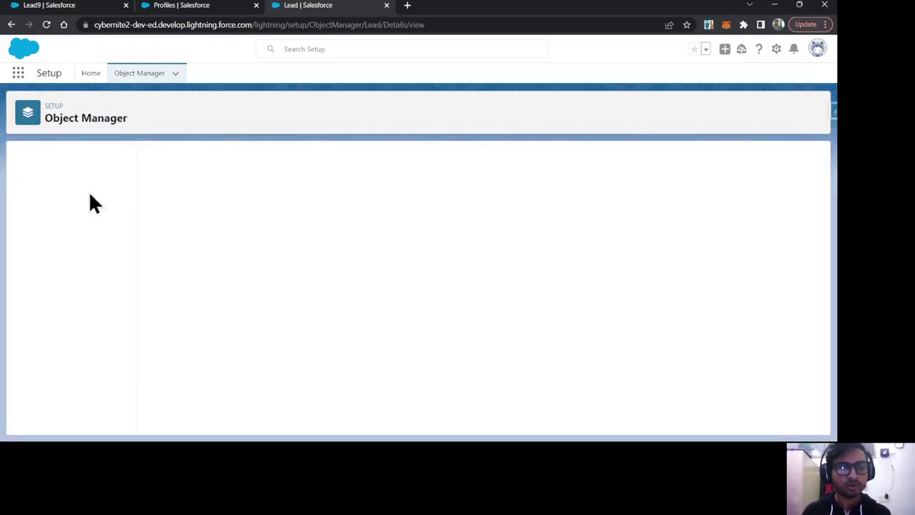
# Step: Locate the LeadNumber auto-number field among the Lead fields and open the Round Robin formula field's definition
pyautogui.scroll(-2, 393, 278)
pyautogui.scroll(-2, 393, 283)
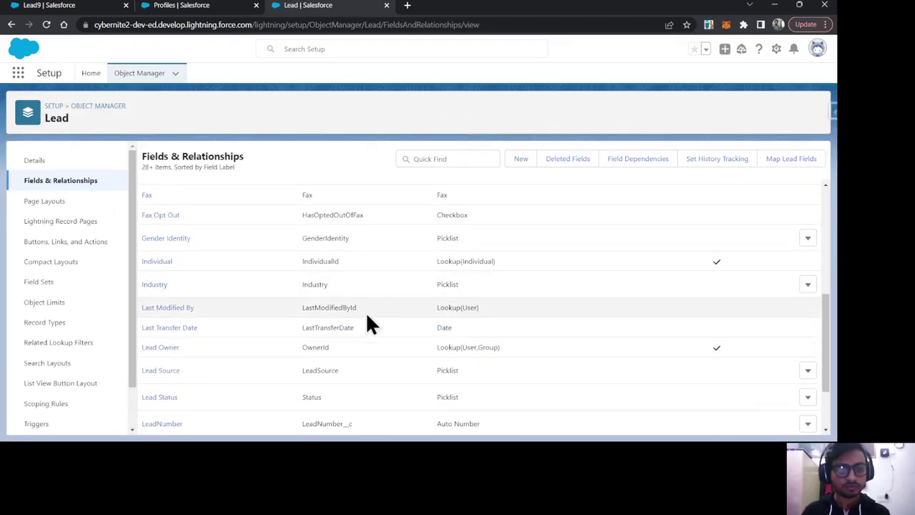
pyautogui.scroll(-1, 193, 386)
pyautogui.moveTo(182, 335); pyautogui.dragTo(142, 334)
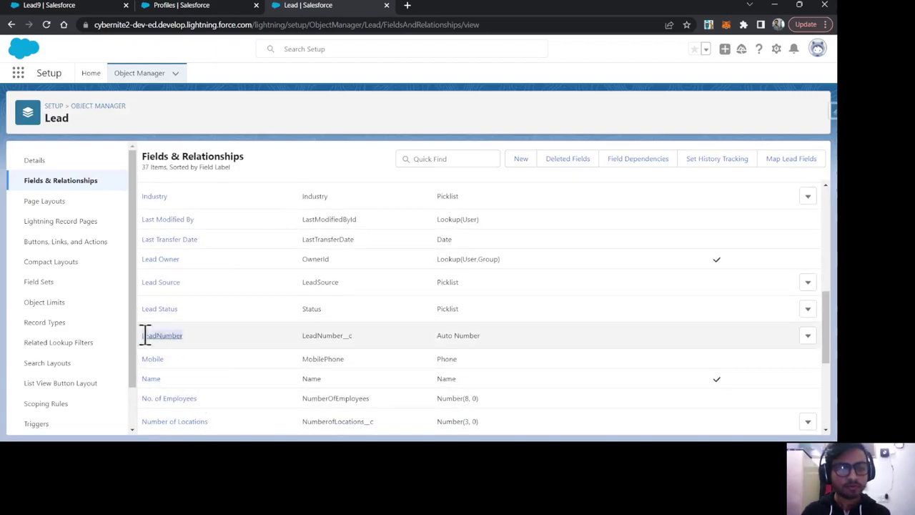
pyautogui.scroll(-3, 300, 311)
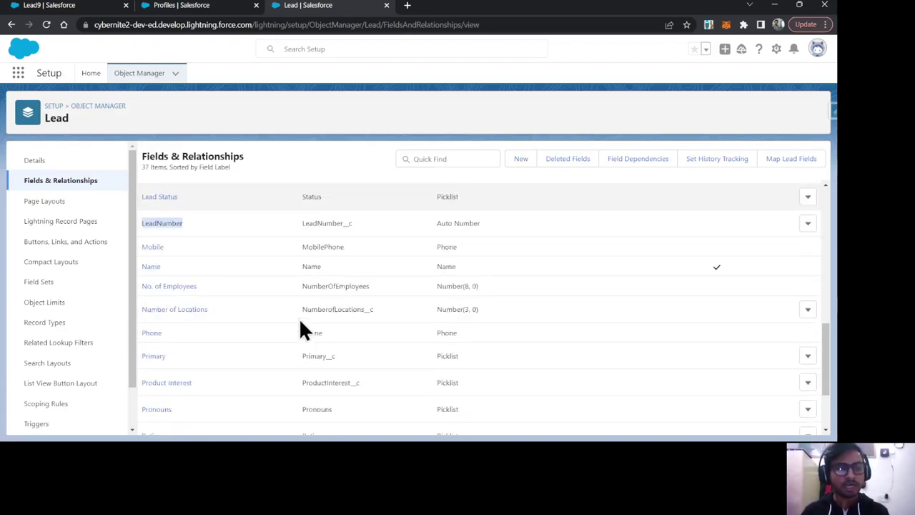
pyautogui.click(158, 357)
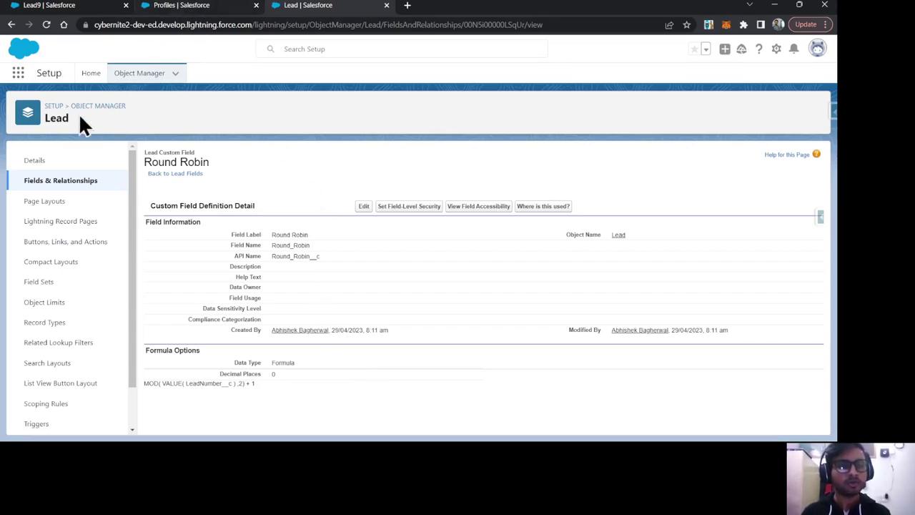
# Step: Open the Standard lead assignment rule and review its Round Robin entries alongside the Lead9 record
pyautogui.click(89, 76)
pyautogui.click(68, 164)
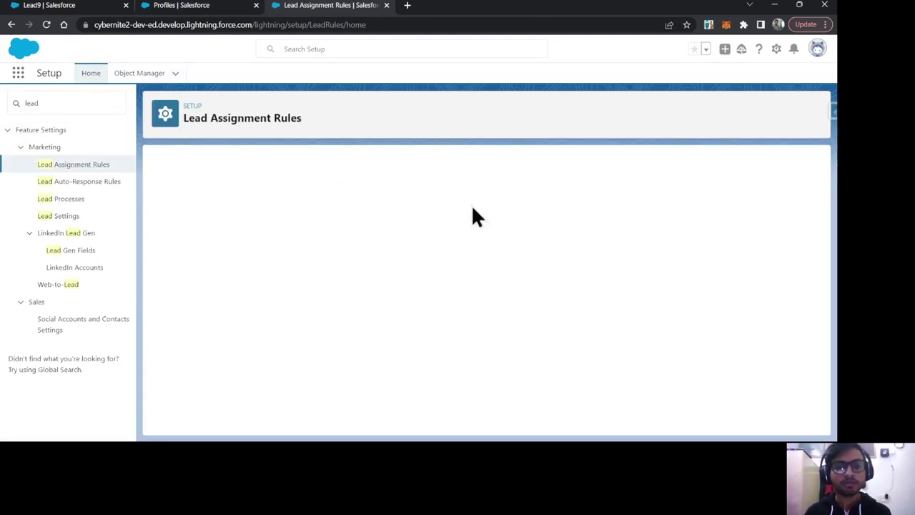
pyautogui.click(218, 250)
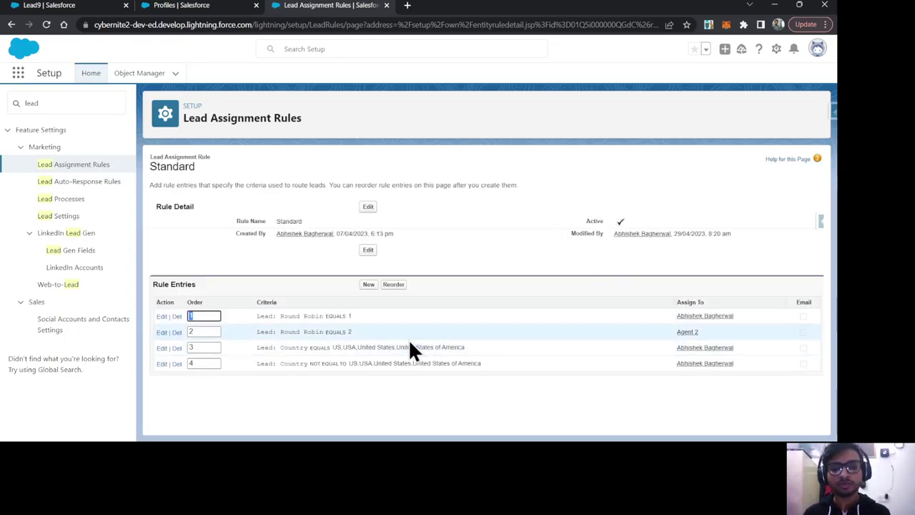
pyautogui.click(549, 331)
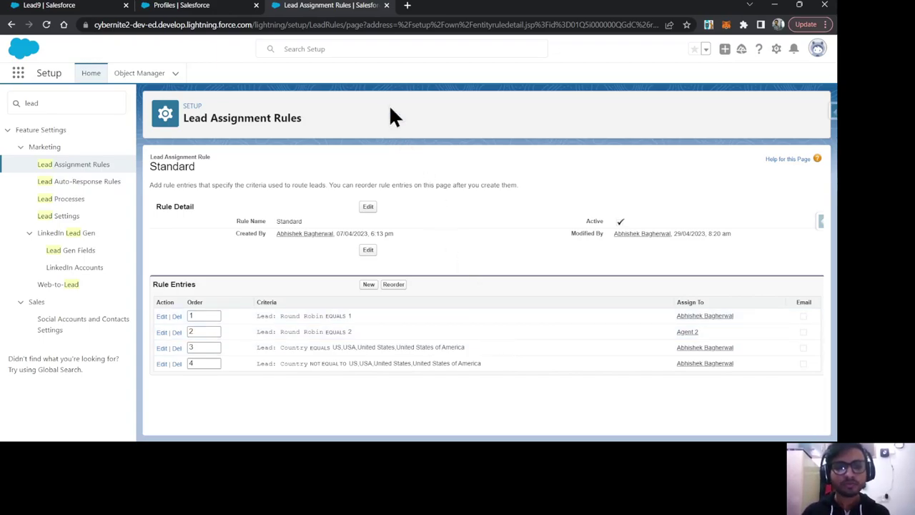
pyautogui.click(45, 7)
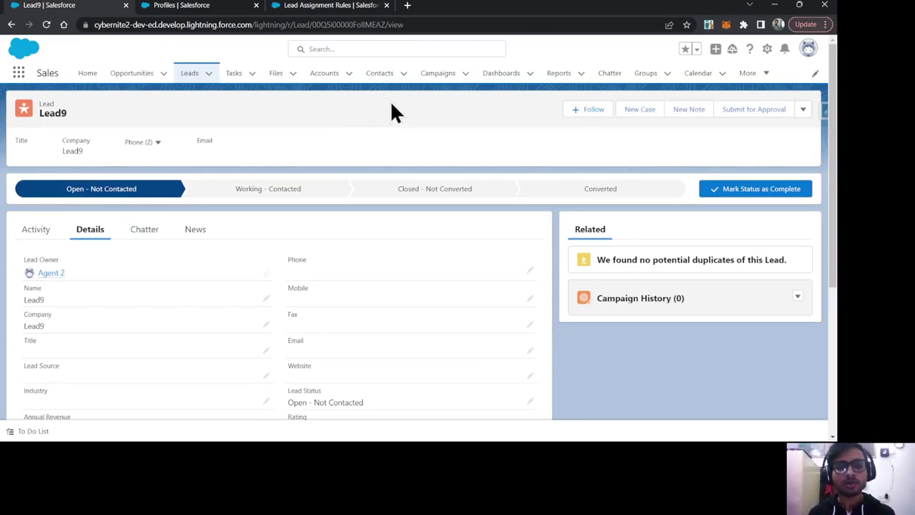
pyautogui.click(333, 7)
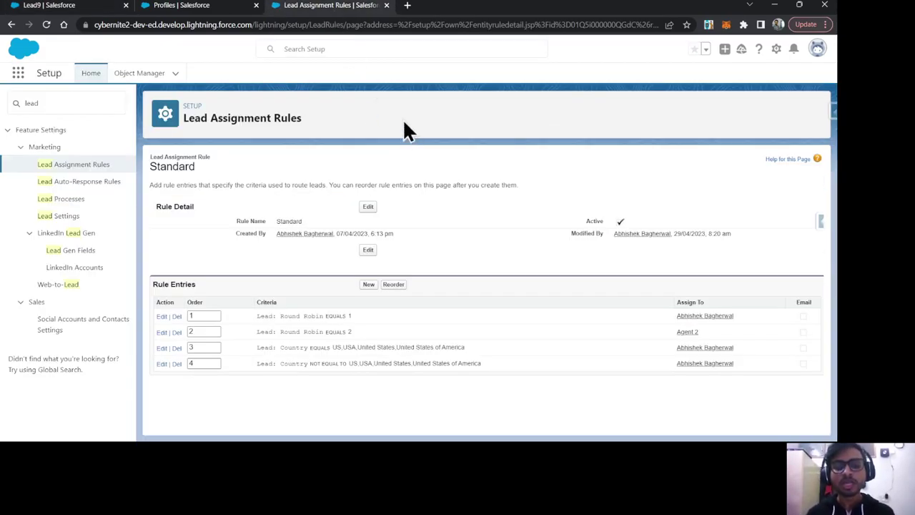